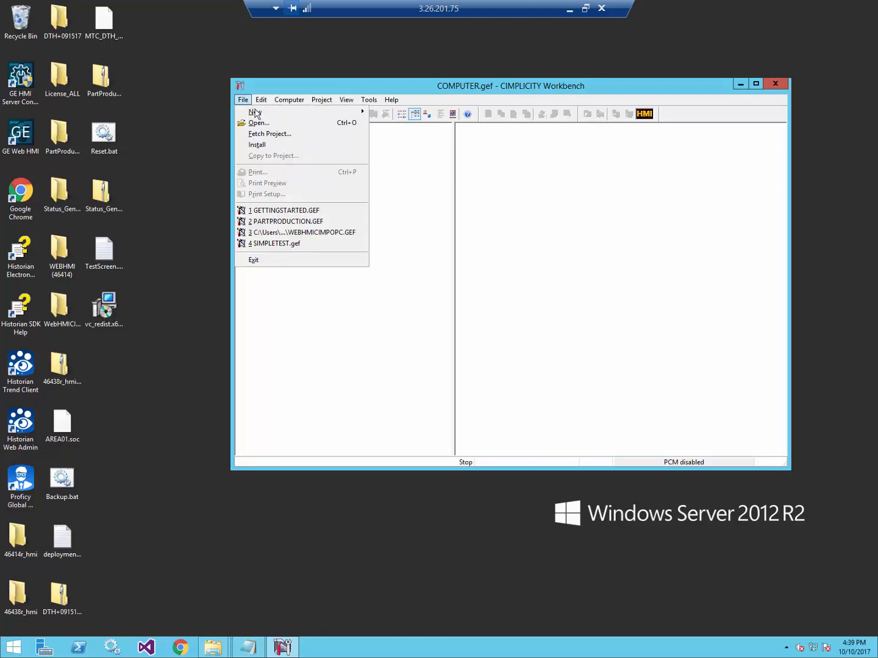
Start a new project with an ADMIN project user and confirmed password, naming it GettingStarted.
mouse_move(263, 112)
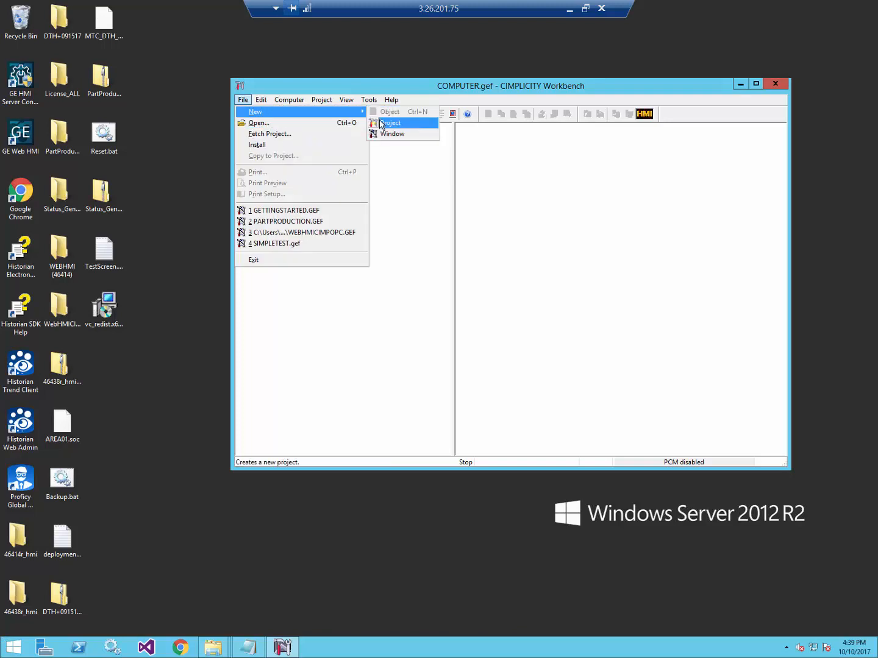
left_click(374, 122)
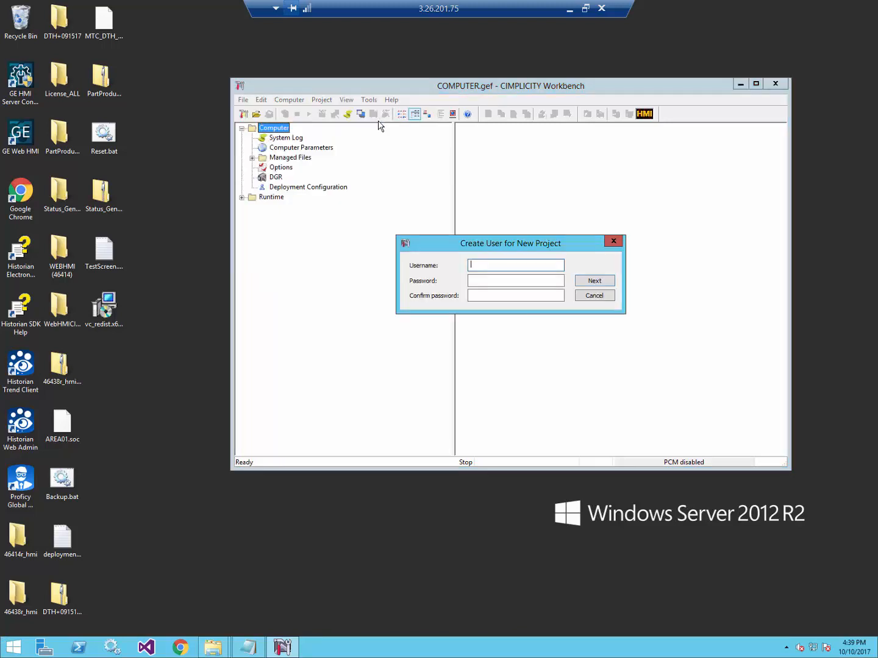
type("ADMIN")
key("Tab")
type("•••••••••")
key("Tab")
type("•••••••")
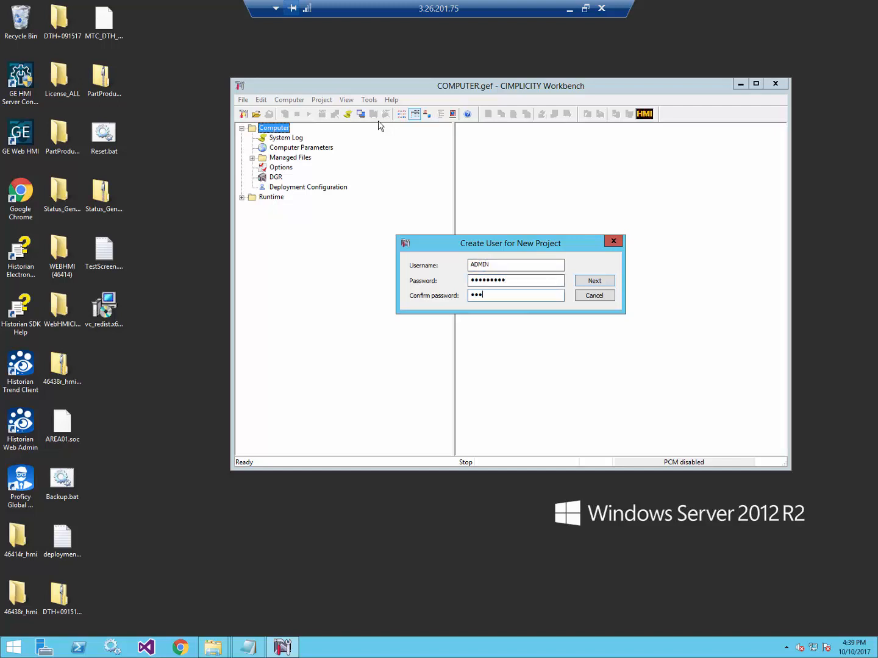
type("••")
left_click(590, 282)
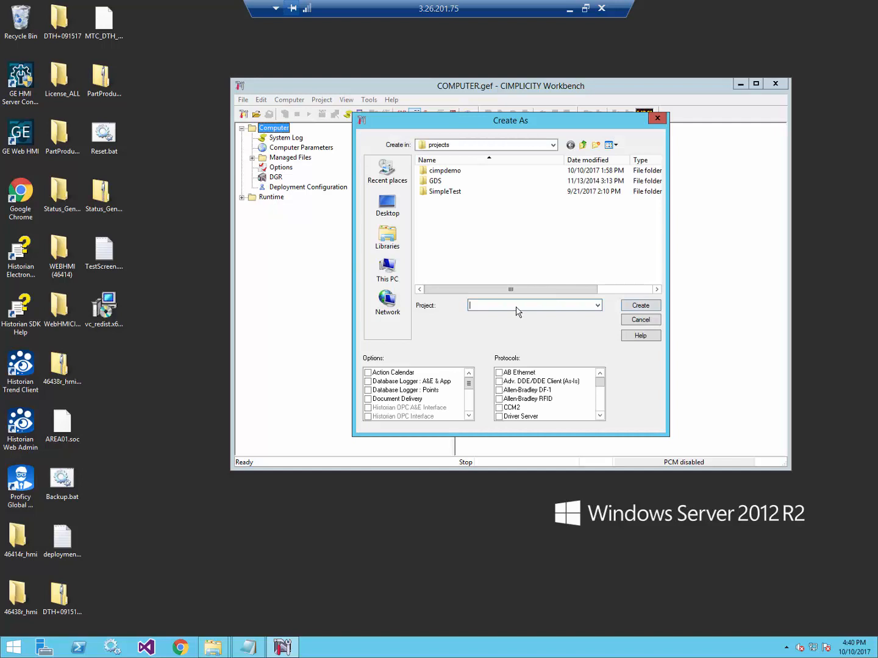
type("GettingStarted")
Create the GettingStarted project and enable its OPC UA server on port 51800.
left_click(627, 306)
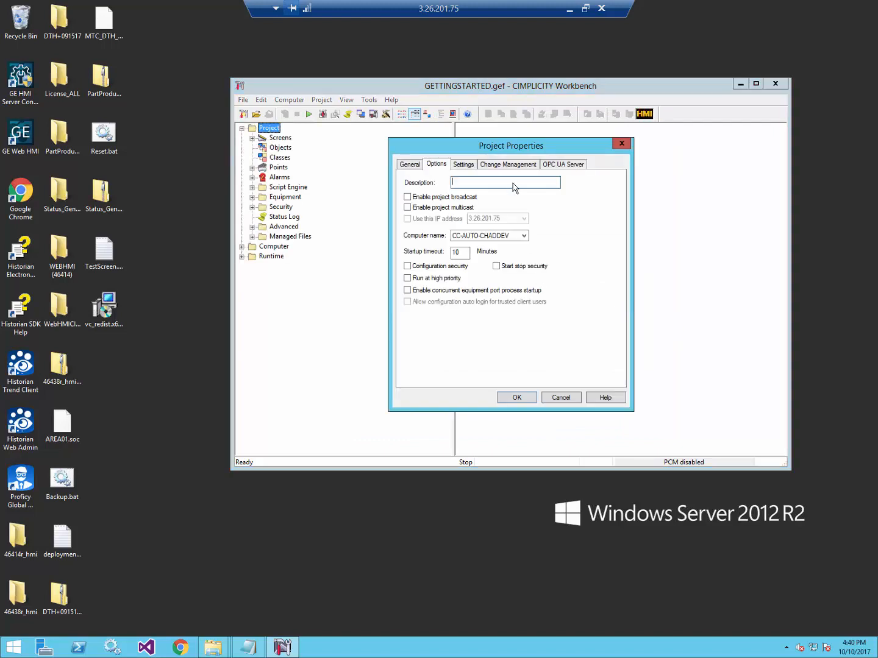
left_click(567, 167)
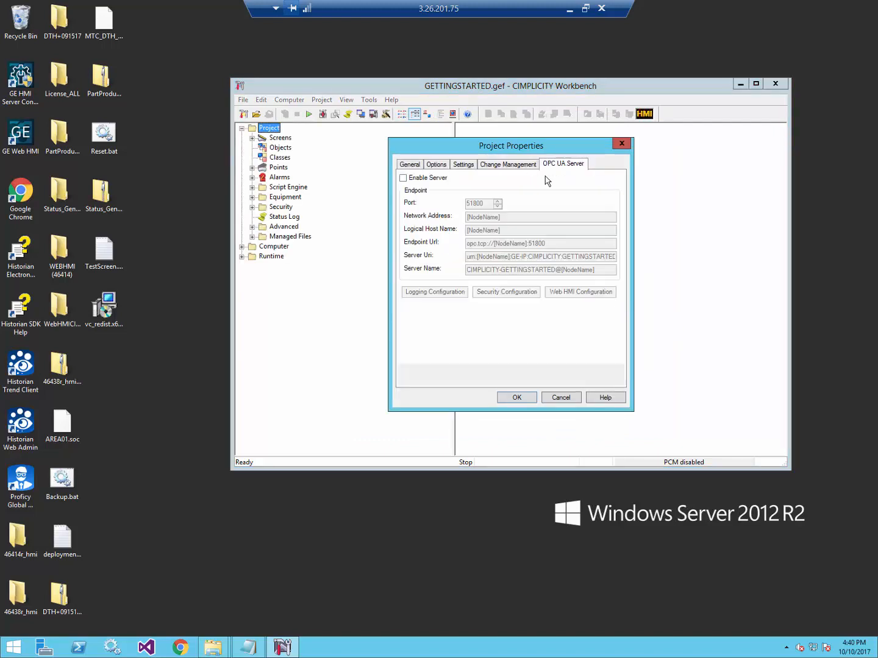
left_click(403, 178)
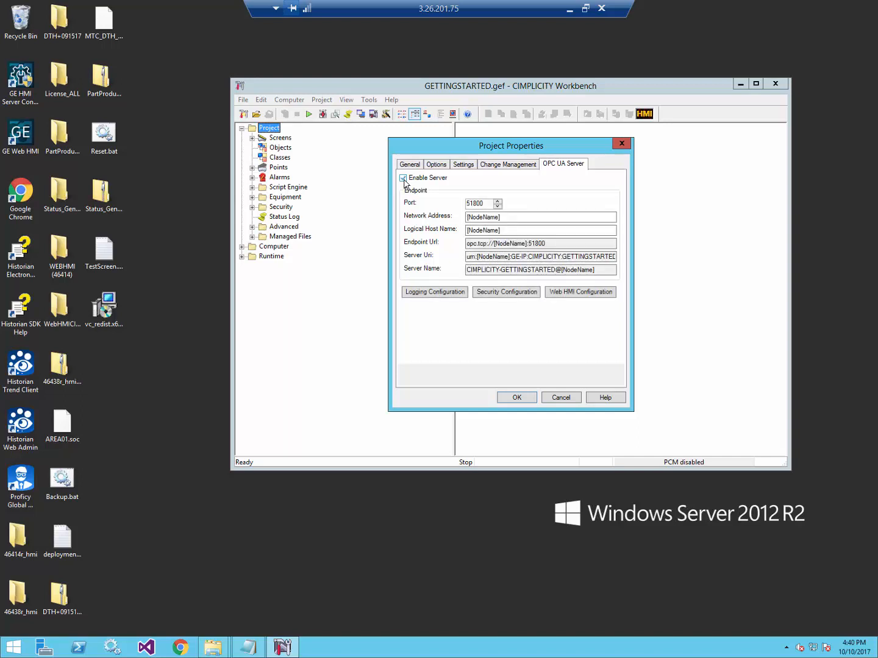
Test the Web HMI connection on port 443 successfully and accept its settings.
left_click(574, 293)
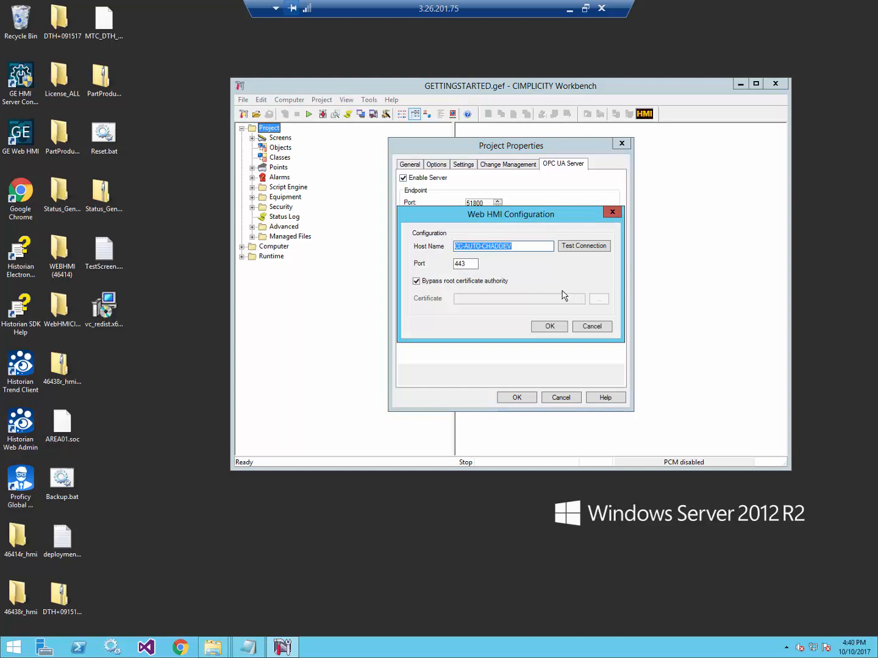
left_click(581, 248)
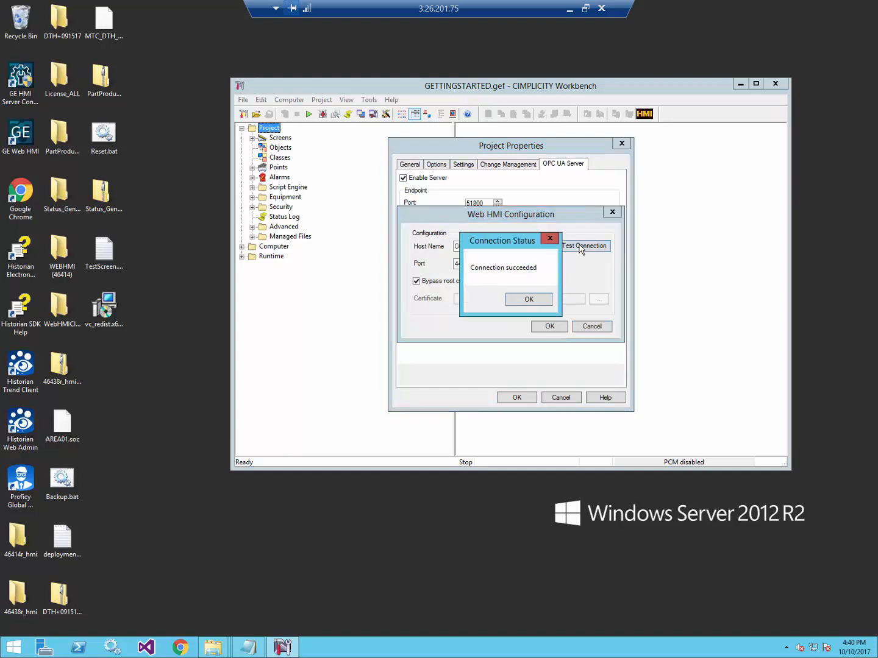
left_click(529, 299)
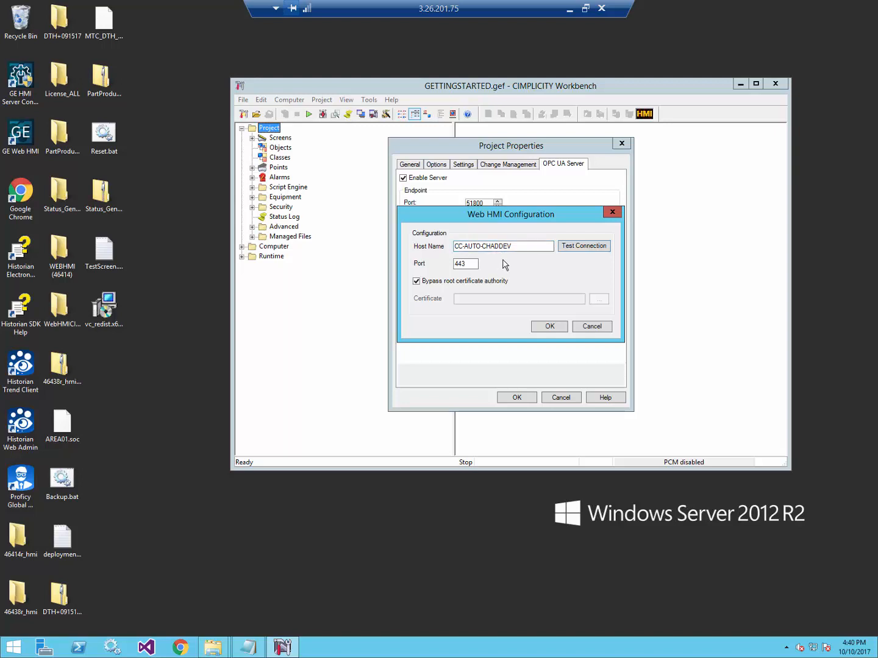
left_click(552, 328)
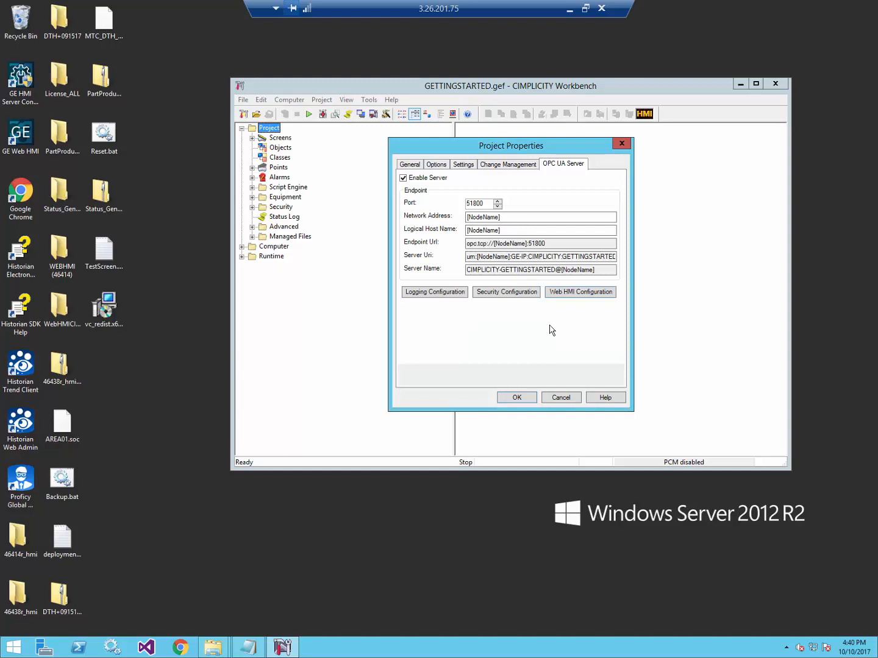
Allow OPC UA security mode None (No Security) and save the project properties.
left_click(498, 292)
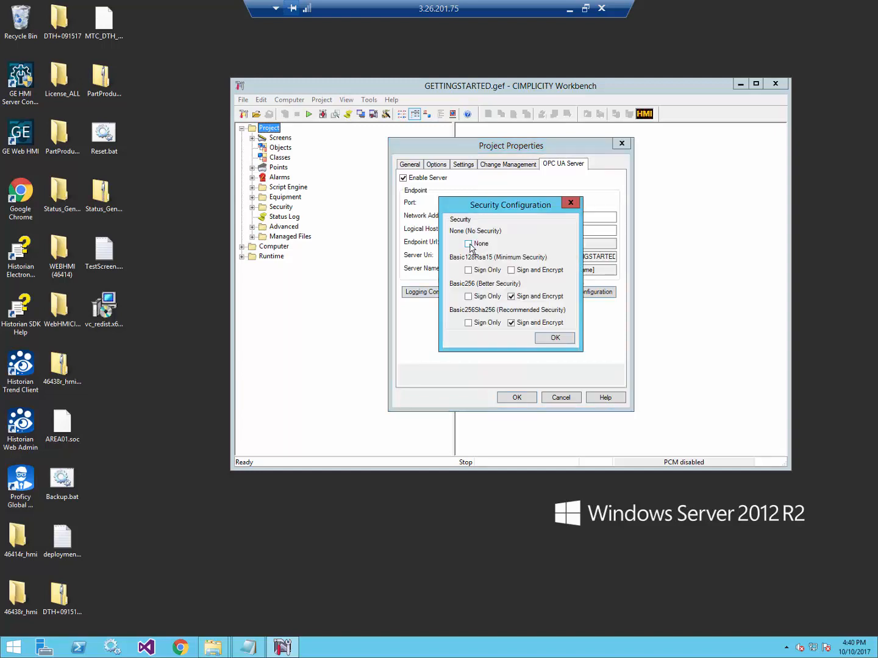
left_click(469, 245)
left_click(560, 341)
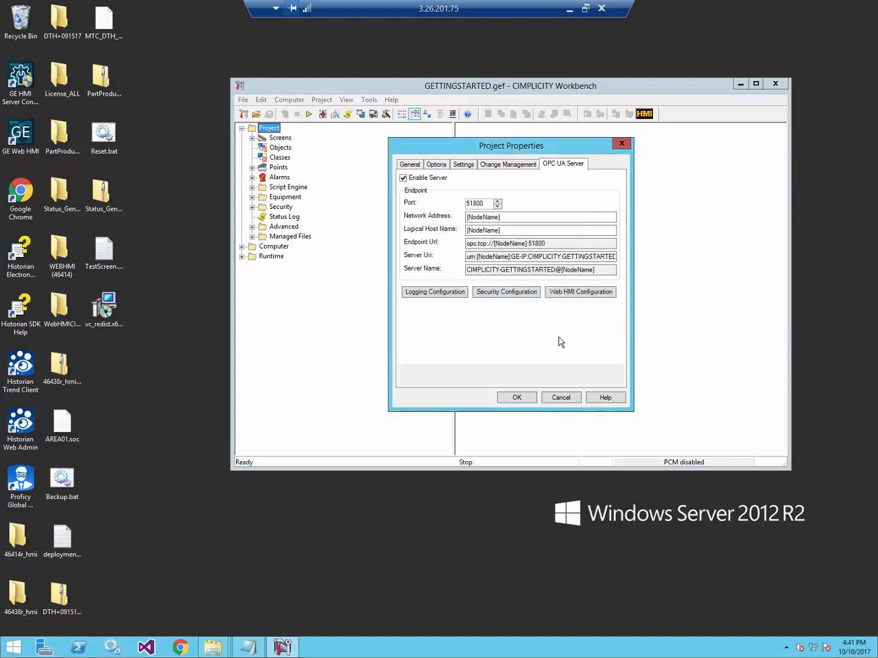
left_click(516, 397)
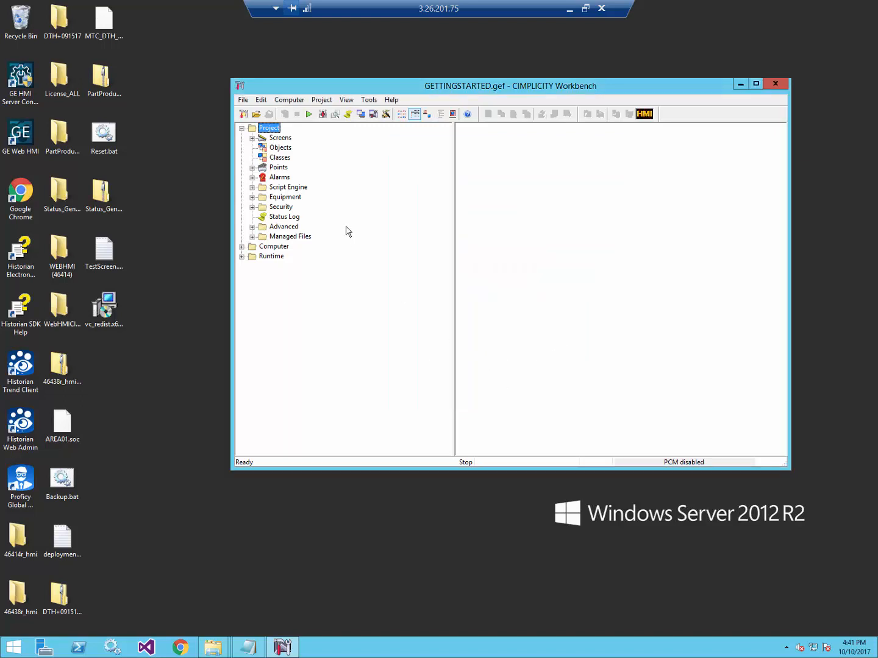
Add a new class named TPump.
left_click(280, 158)
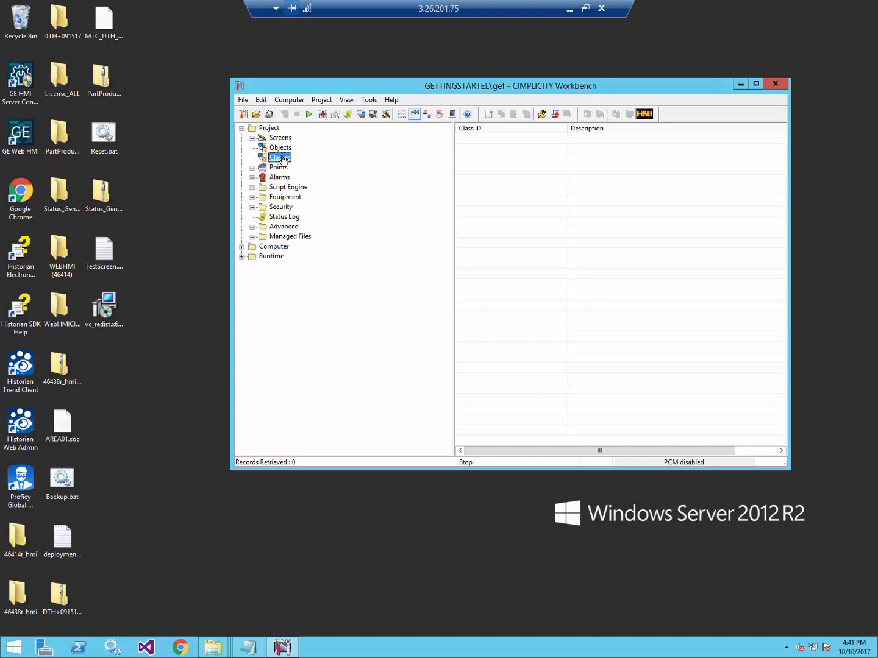
double_click(282, 160)
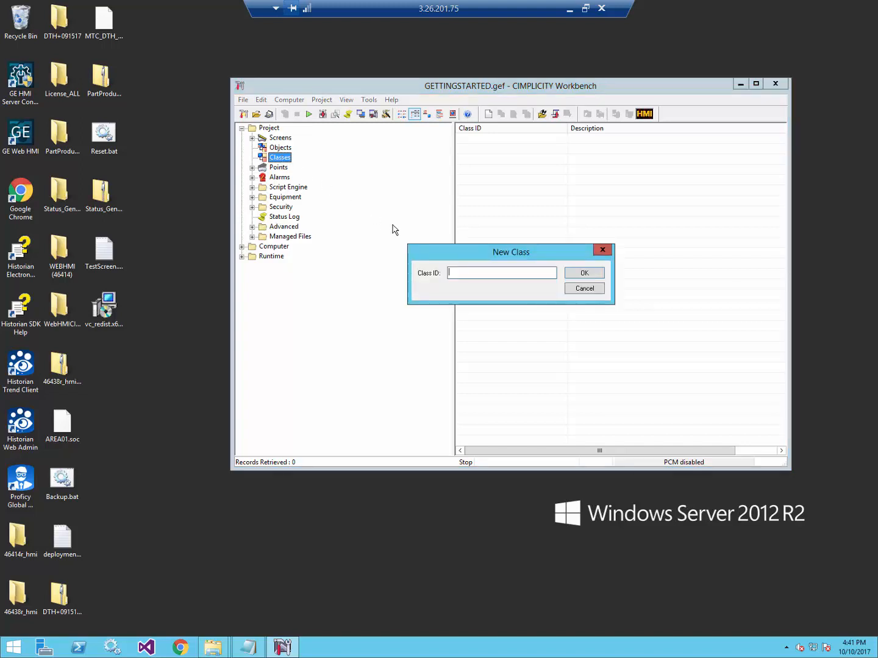
type("TPump")
left_click(584, 274)
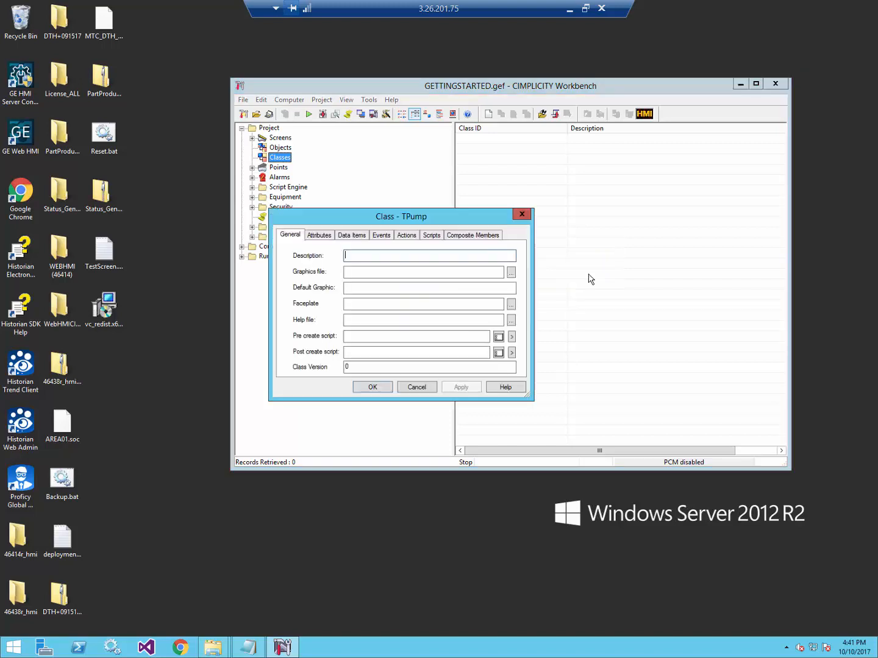
Delete the $ADDRESS and $DEVICE_ID attributes from TPump and begin a new data item.
left_click(319, 236)
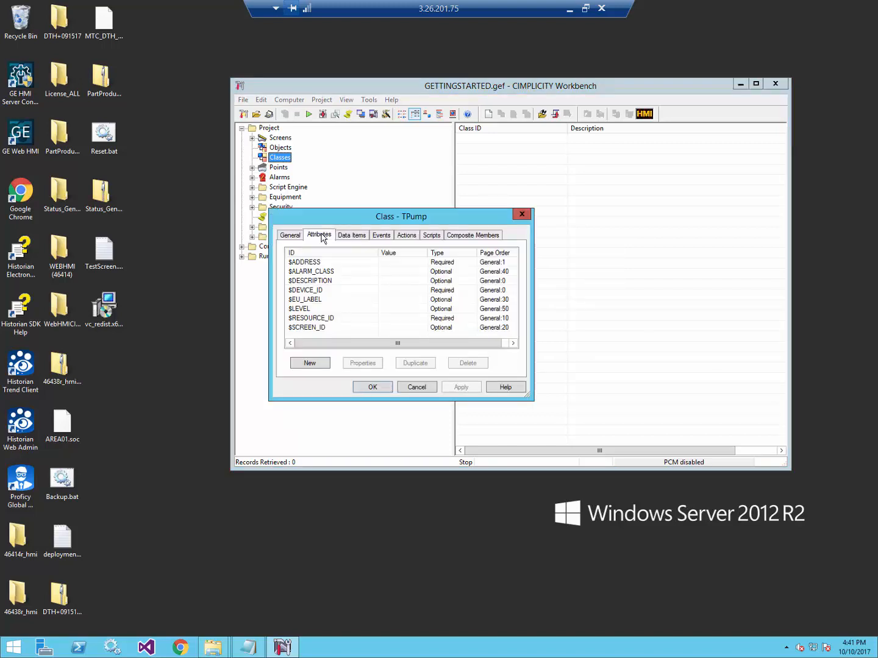
left_click(347, 262)
left_click(376, 290, "ctrl")
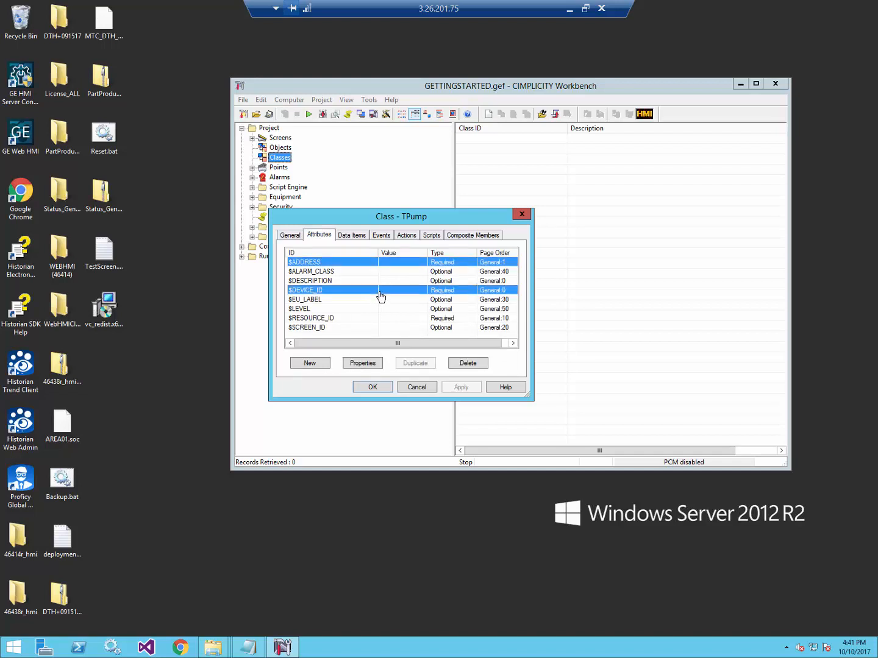
left_click(467, 363)
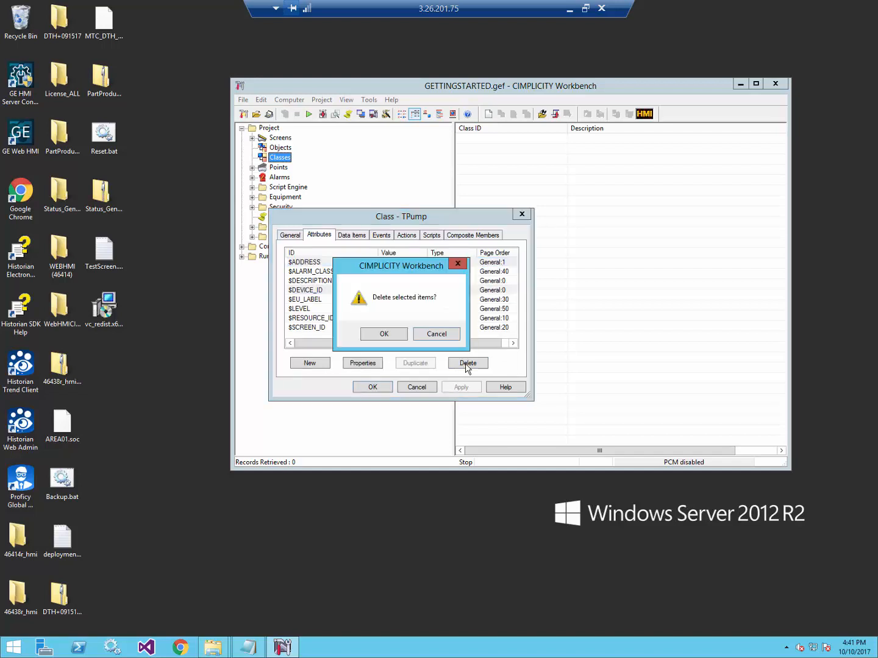
left_click(391, 336)
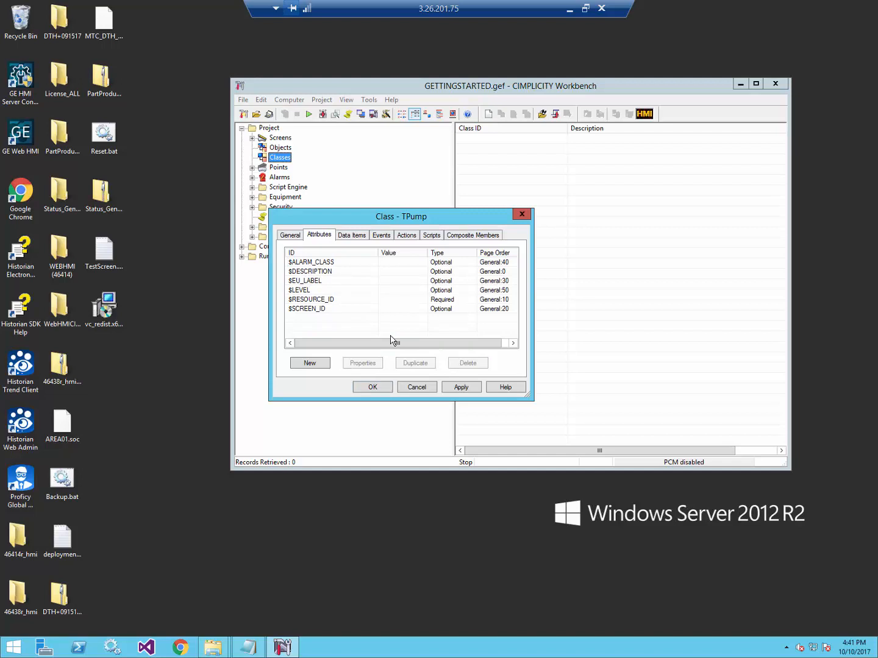
left_click(352, 237)
left_click(309, 363)
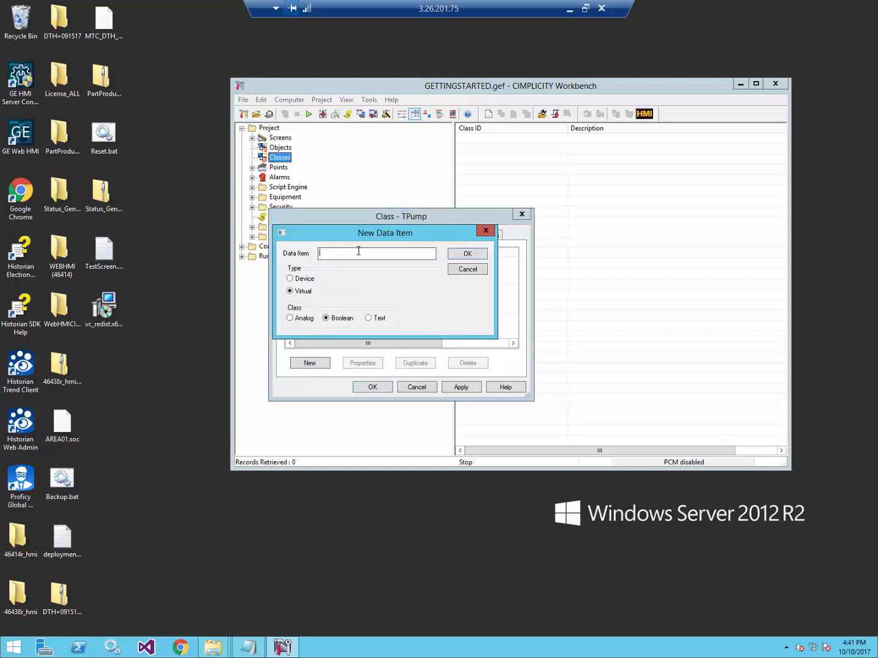
Add the BOOL data item OnOff, initialized from saved or initial value 1.
type("OnOff")
left_click(478, 254)
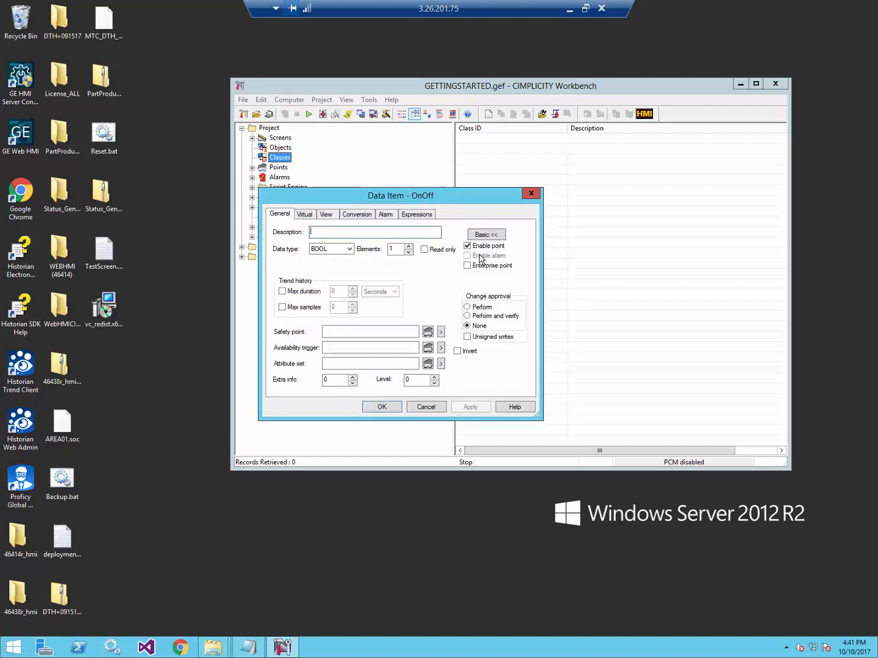
left_click(305, 214)
left_click(344, 232)
left_click(342, 262)
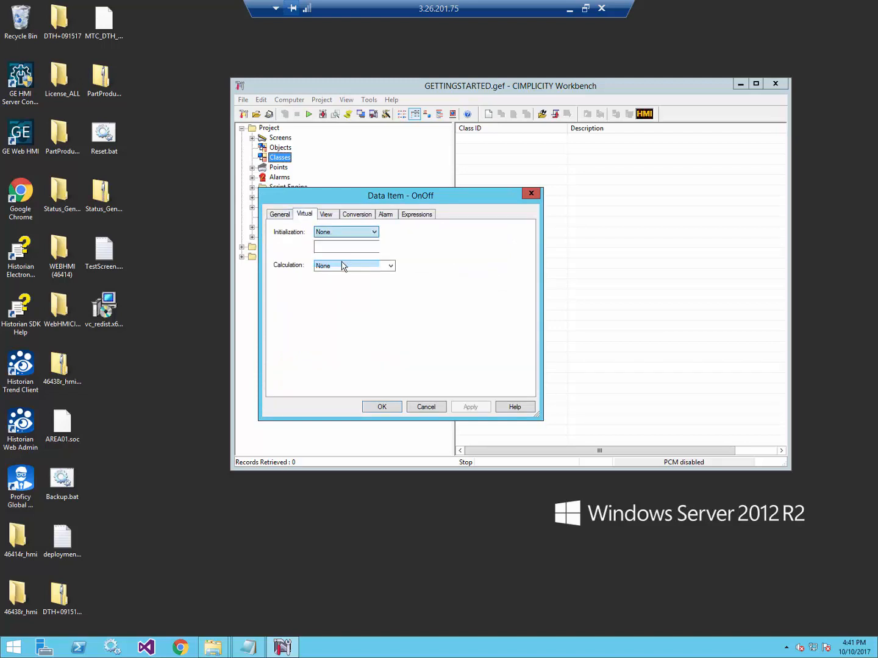
left_click(339, 248)
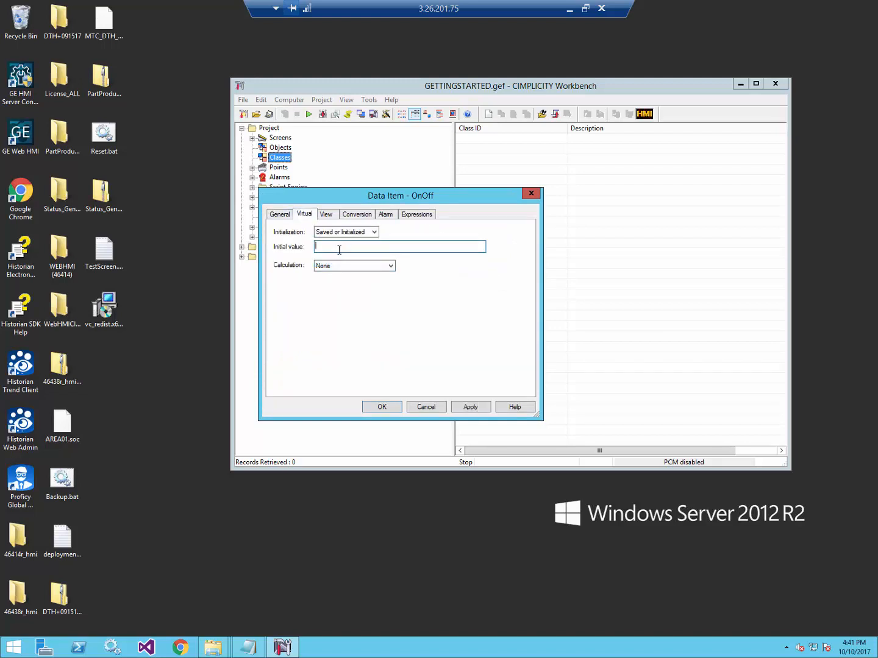
type("1")
Alarm OnOff at 0 with 'Pump is Off!! Turn it back on!' and save TPump.
left_click(391, 215)
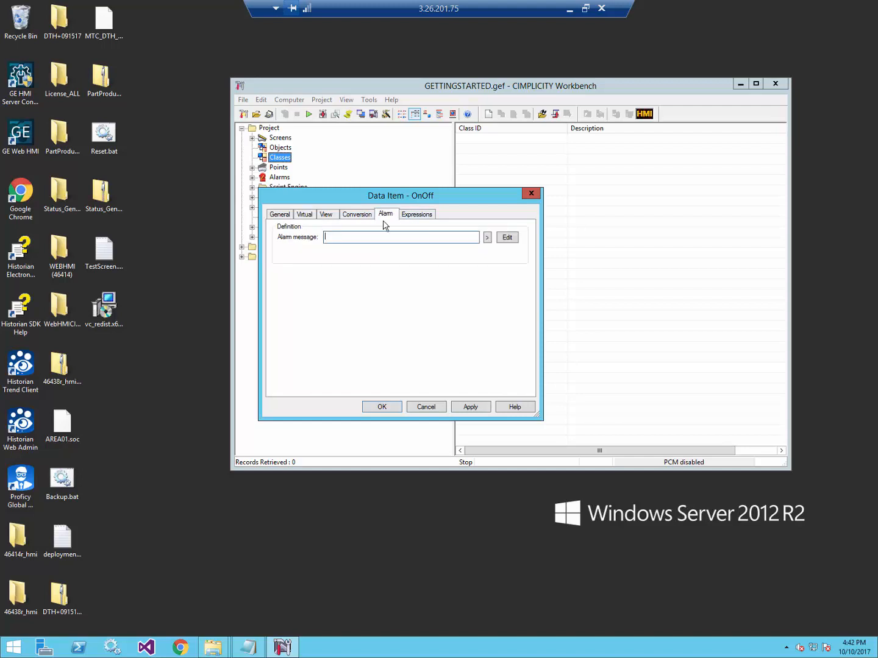
type("Pu")
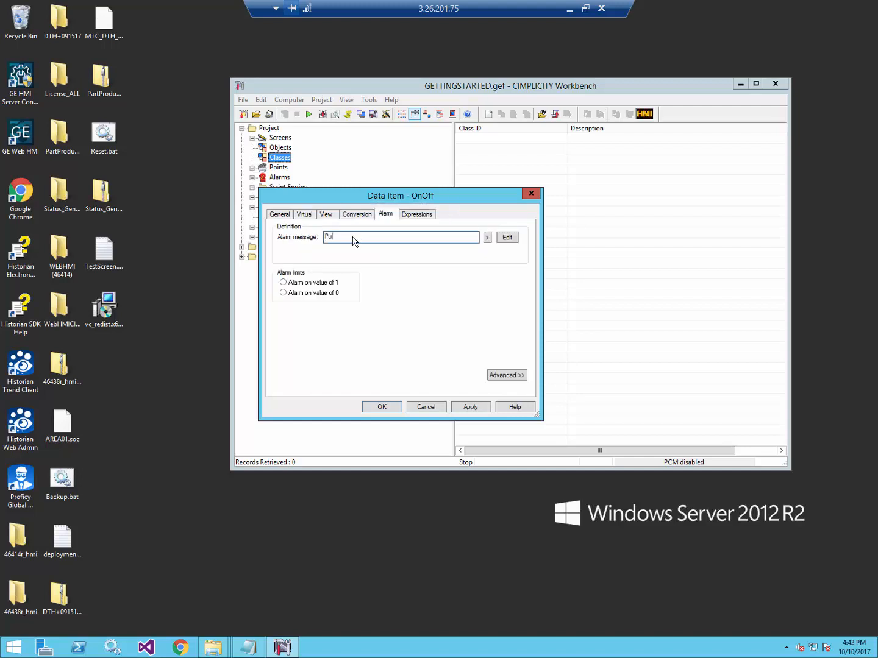
type("mp is Off!! Turn it back on!")
left_click(293, 293)
left_click(382, 408)
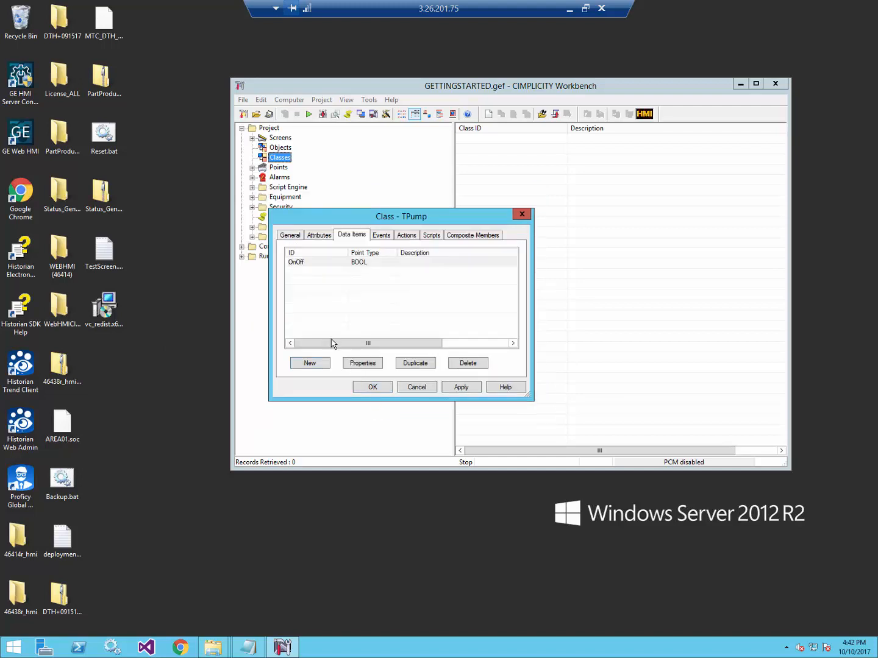
left_click(371, 388)
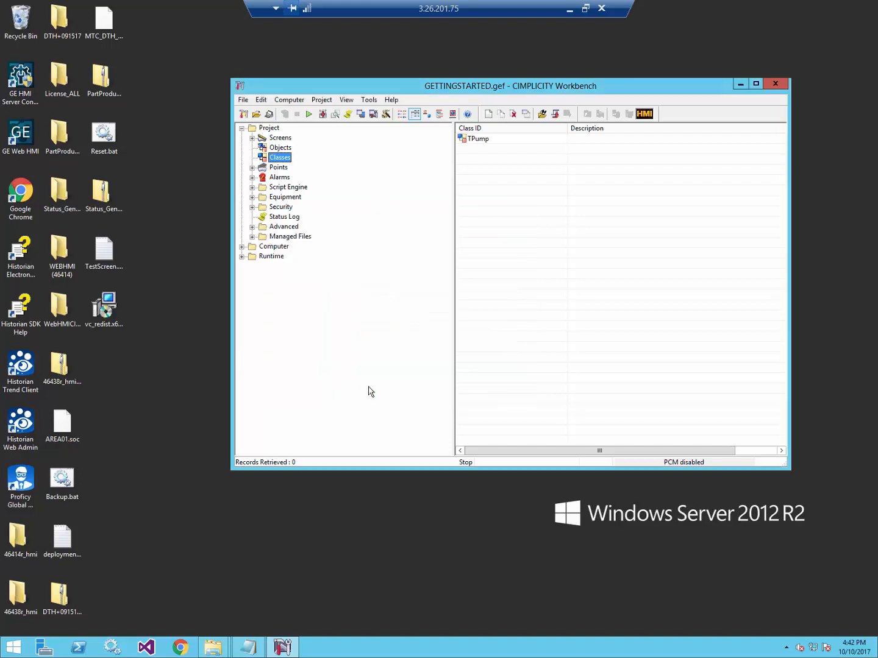
Create object Pump01 of class TPump with resource $MAC_FR, then run the project.
left_click(280, 148)
double_click(488, 190)
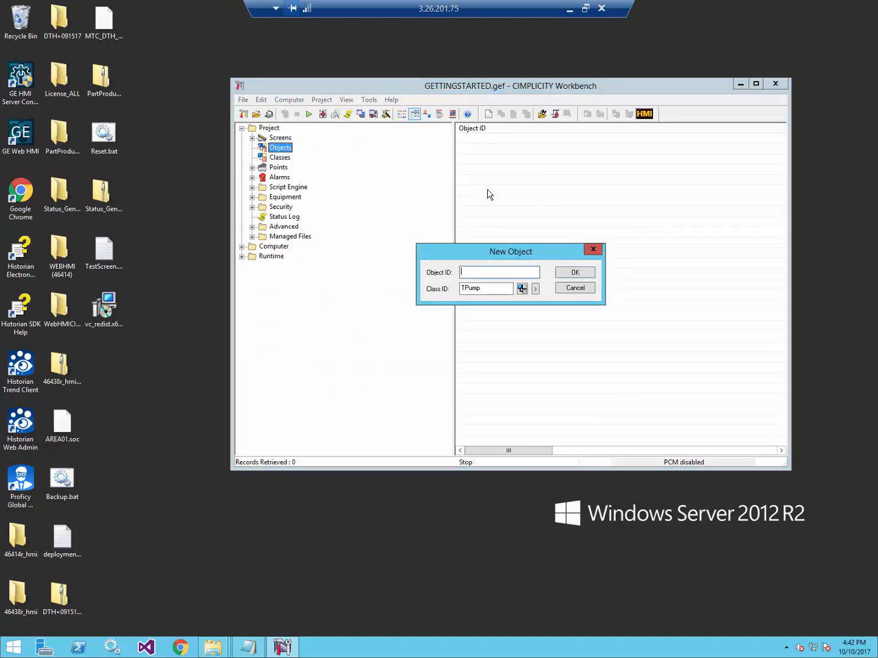
type("Pump01")
left_click(574, 272)
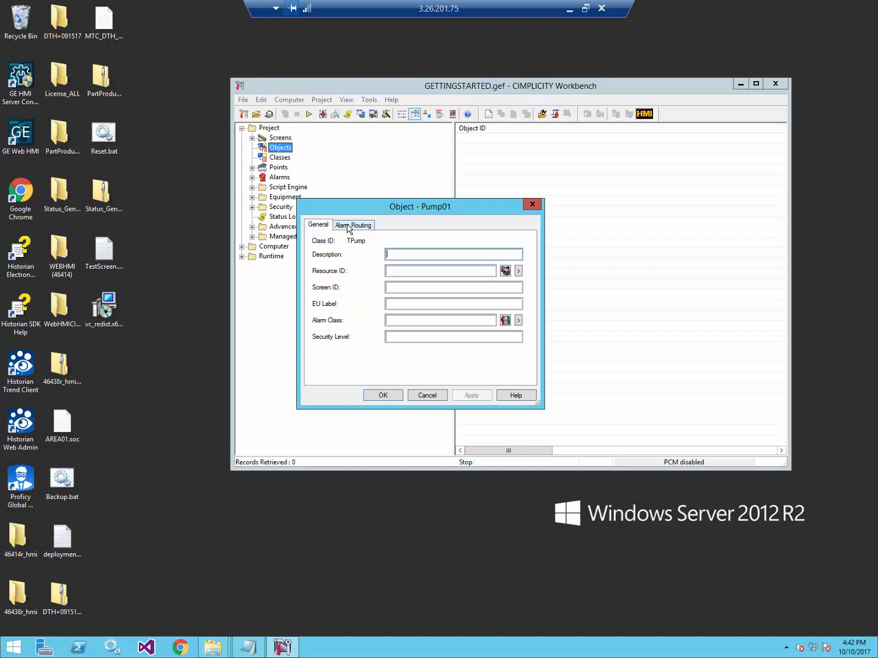
left_click(518, 270)
left_click(554, 324)
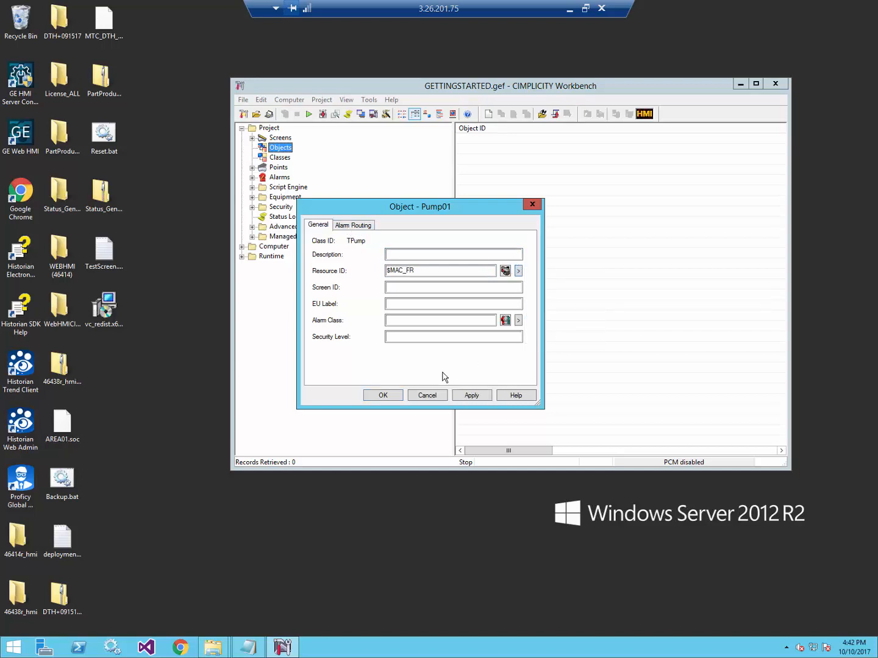
left_click(392, 396)
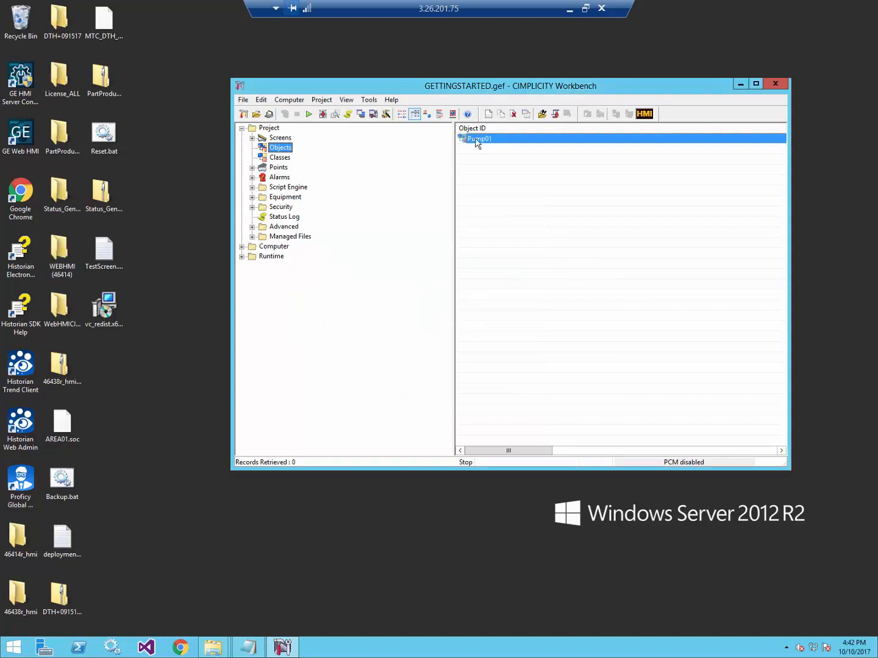
left_click(308, 117)
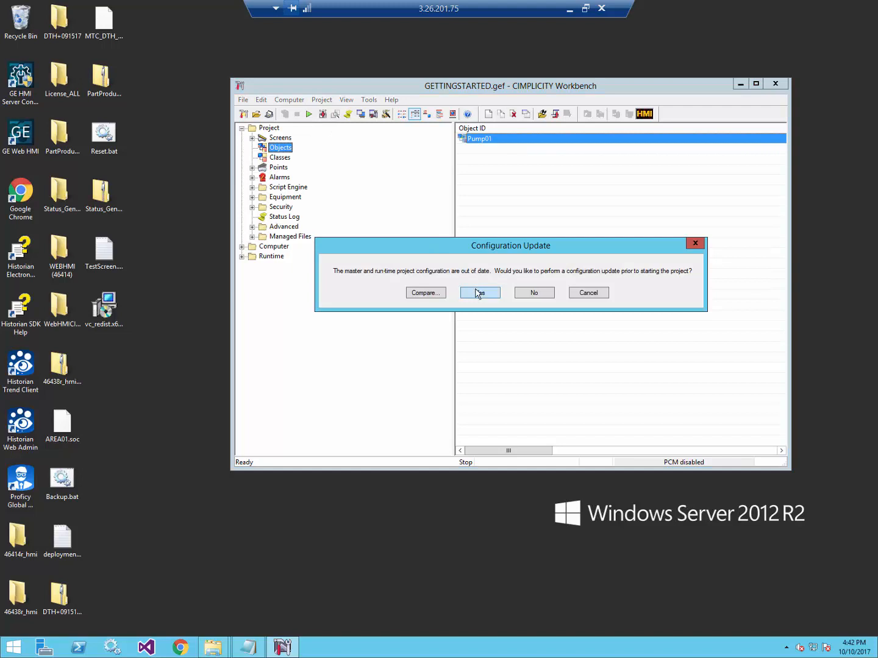
Accept the configuration update, start GETTINGSTARTED, and launch GE Web HMI.
left_click(478, 293)
left_click(499, 304)
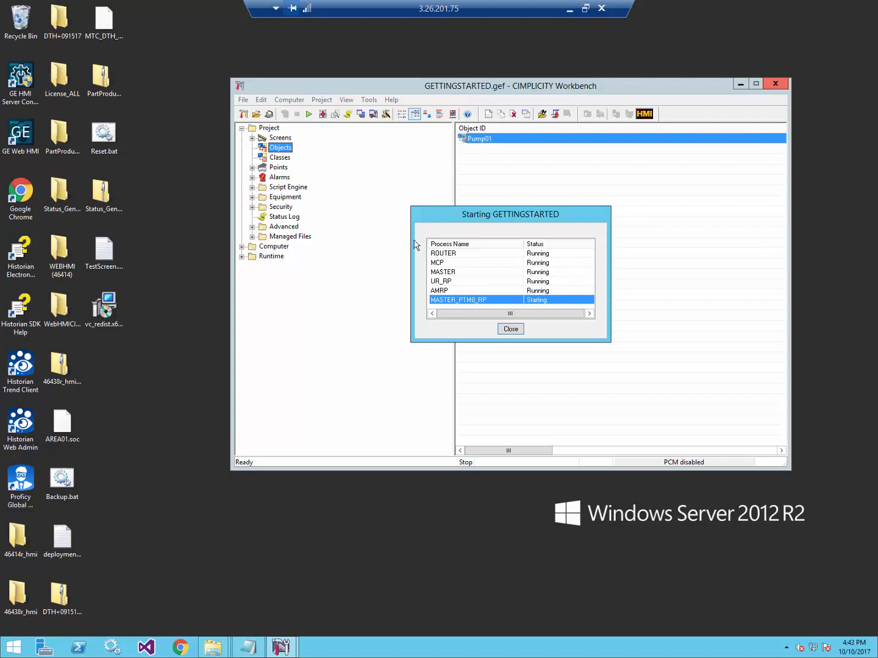
left_click(24, 137)
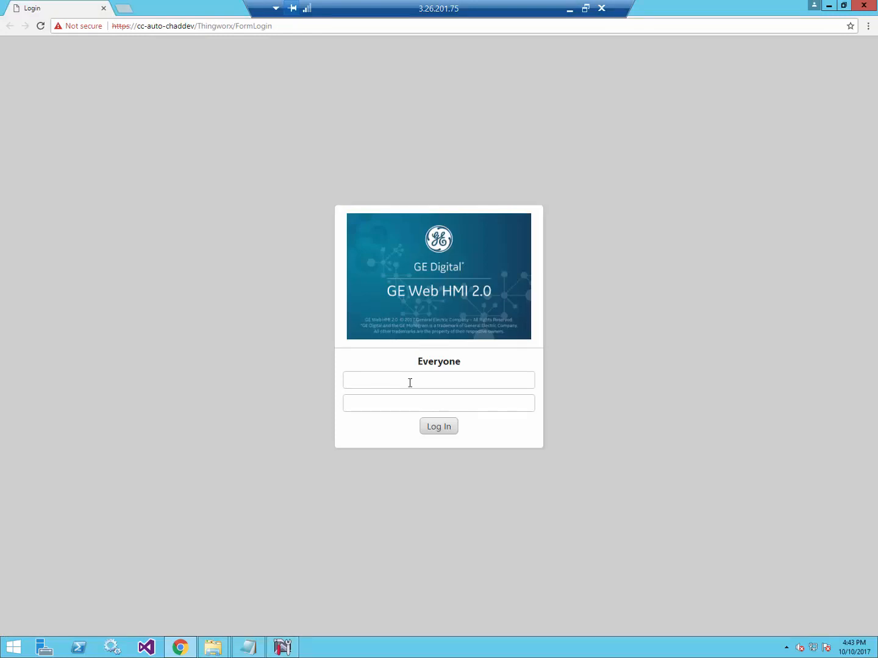
Sign in to GE Web HMI with the suggested ADMIN username and its password.
type("admin")
key("Tab")
left_click(436, 430)
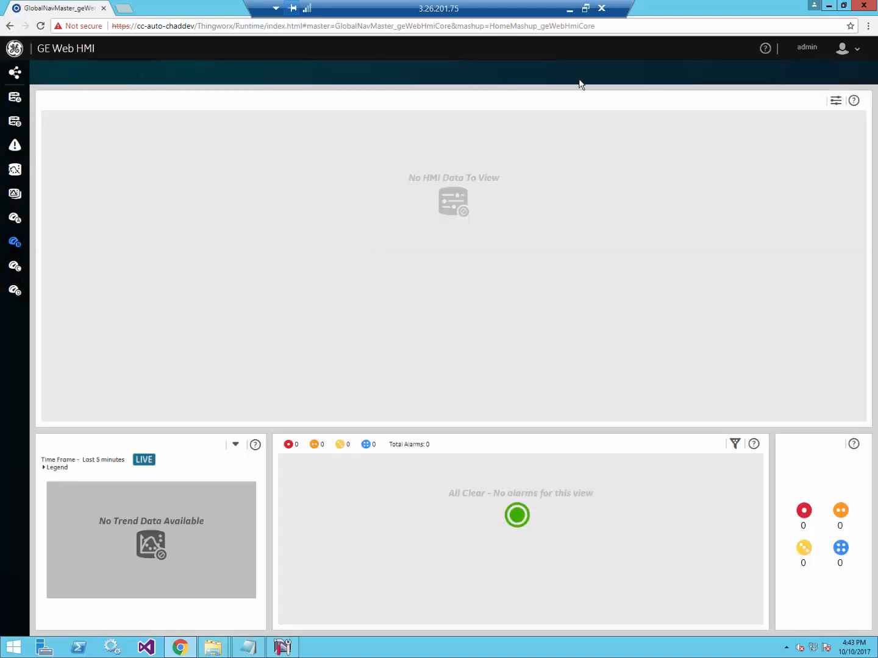
left_click(815, 53)
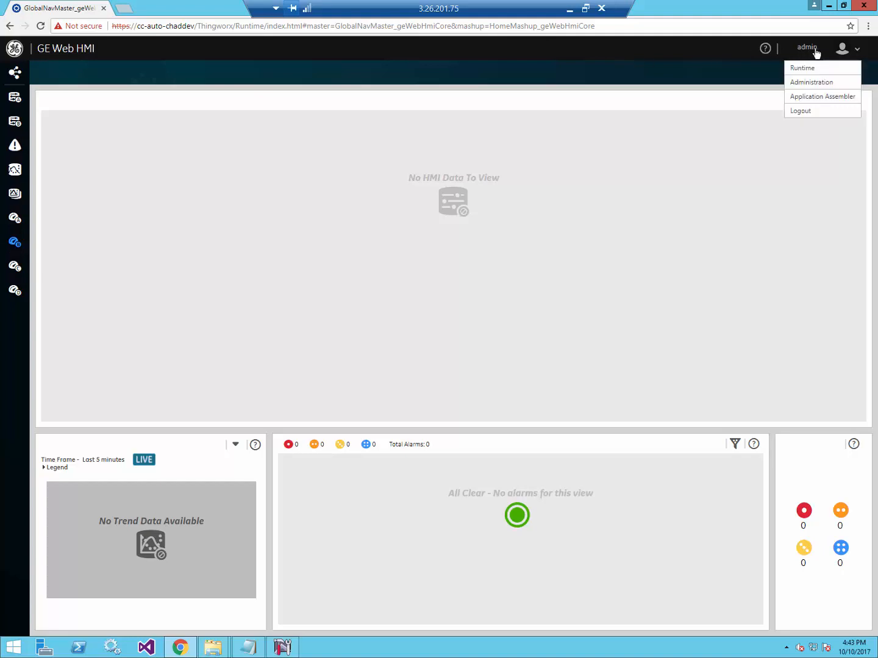
Go to Administration and show the Assets > Object Types page.
left_click(820, 82)
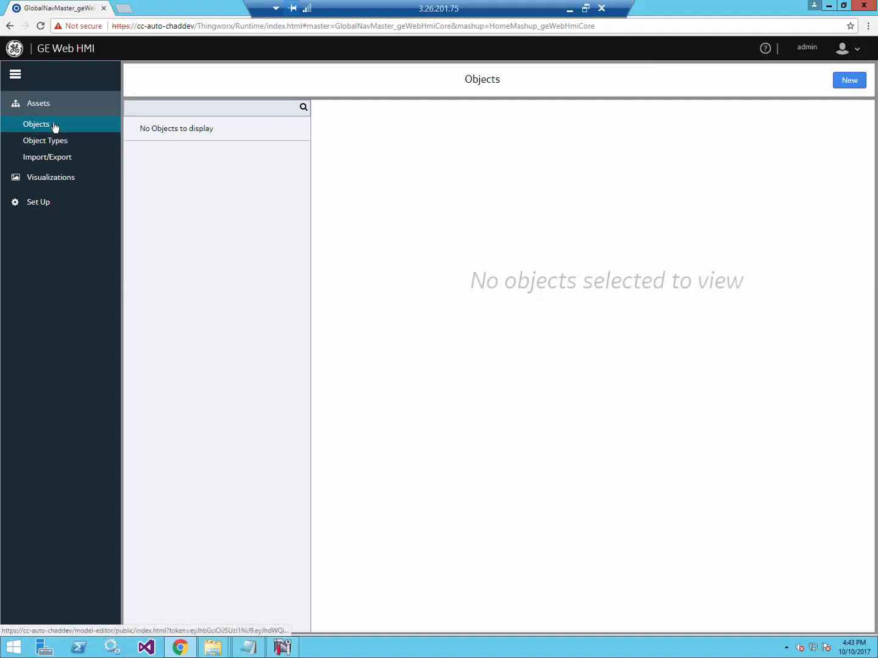
left_click(59, 145)
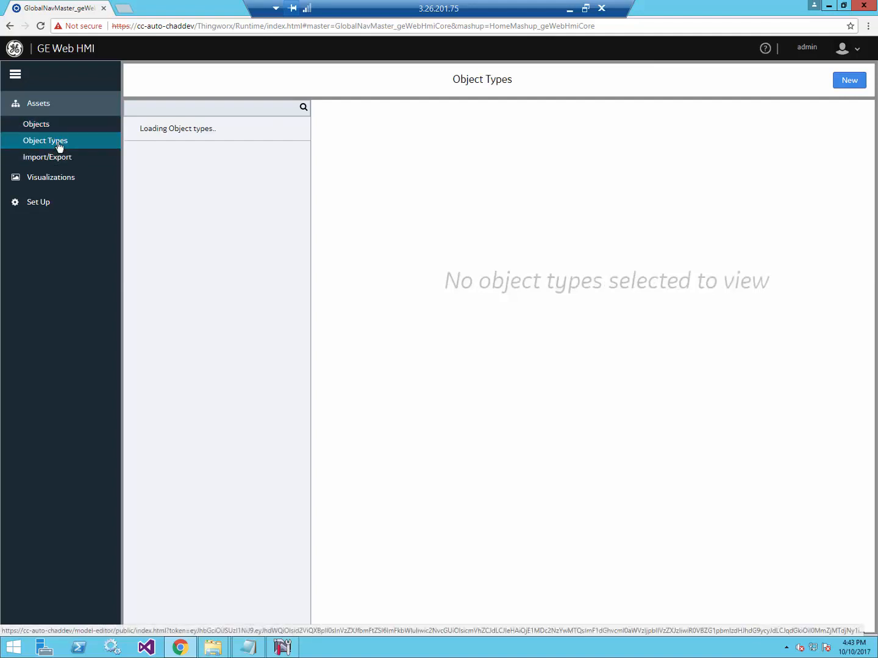
Create and save a new object type named TPump.
left_click(842, 85)
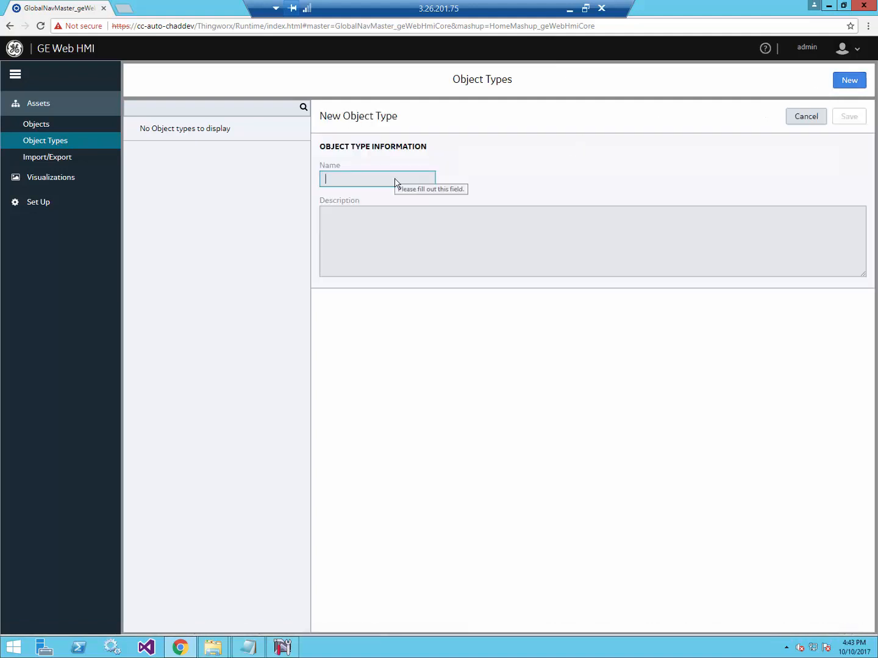
type("TPump")
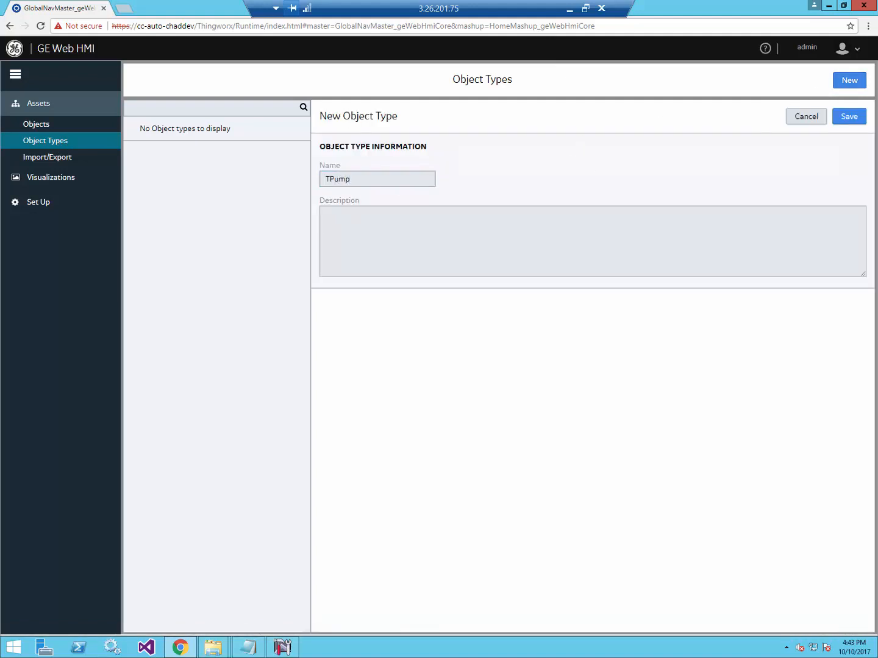
left_click(848, 117)
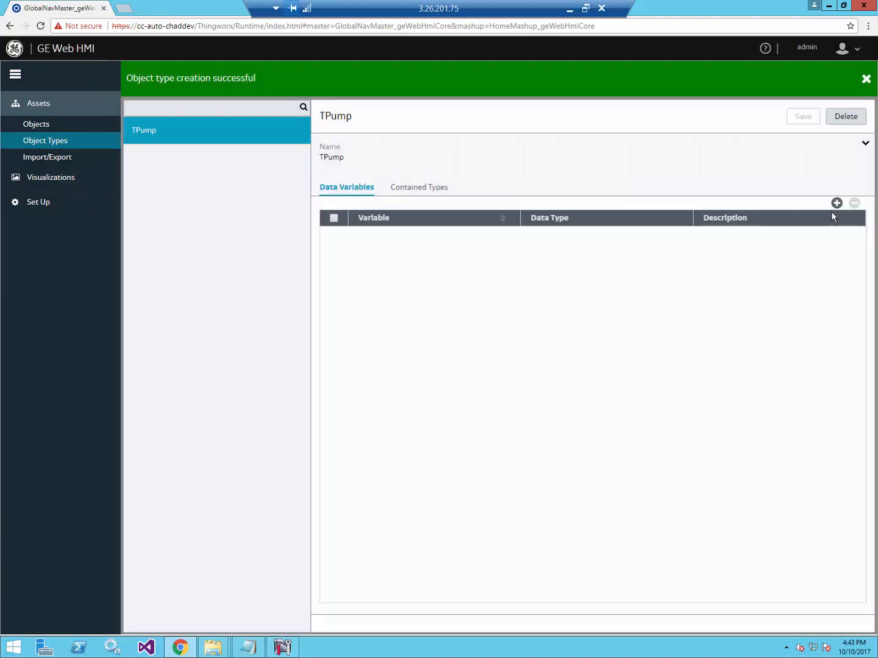
Add the BOOLEAN data variable OnOff to TPump and save it.
left_click(836, 203)
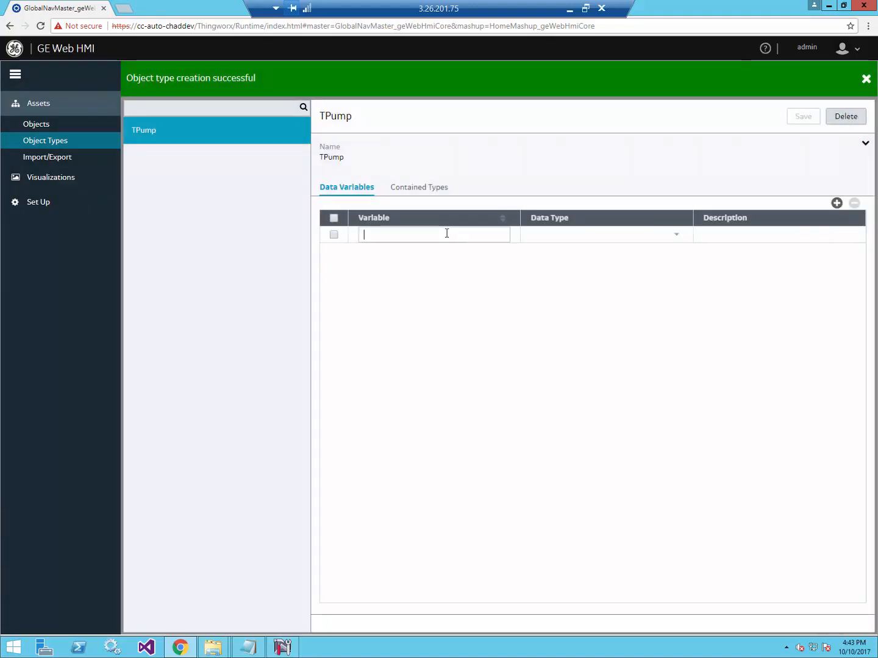
type("OnOff")
left_click(650, 235)
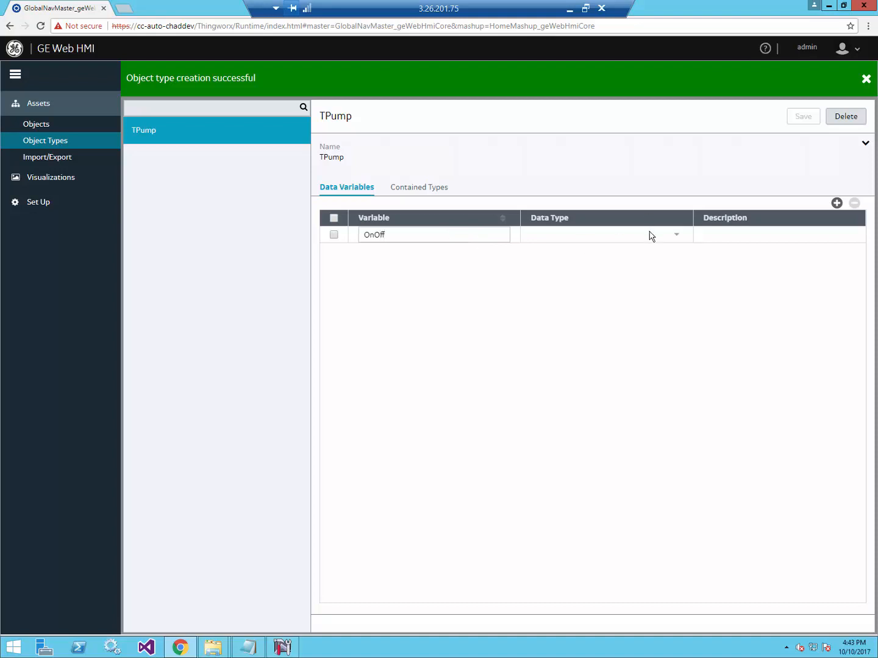
left_click(606, 268)
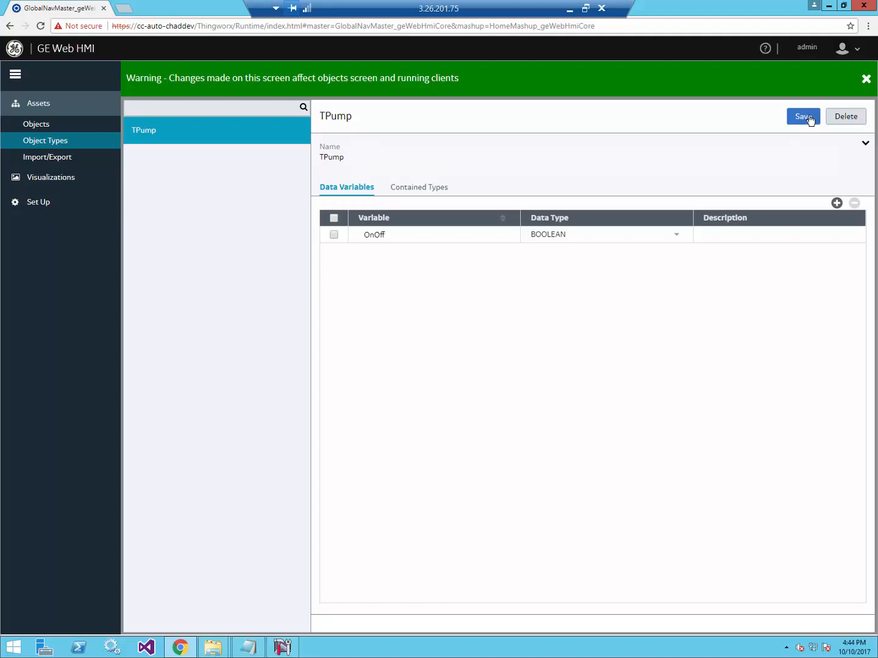
left_click(803, 116)
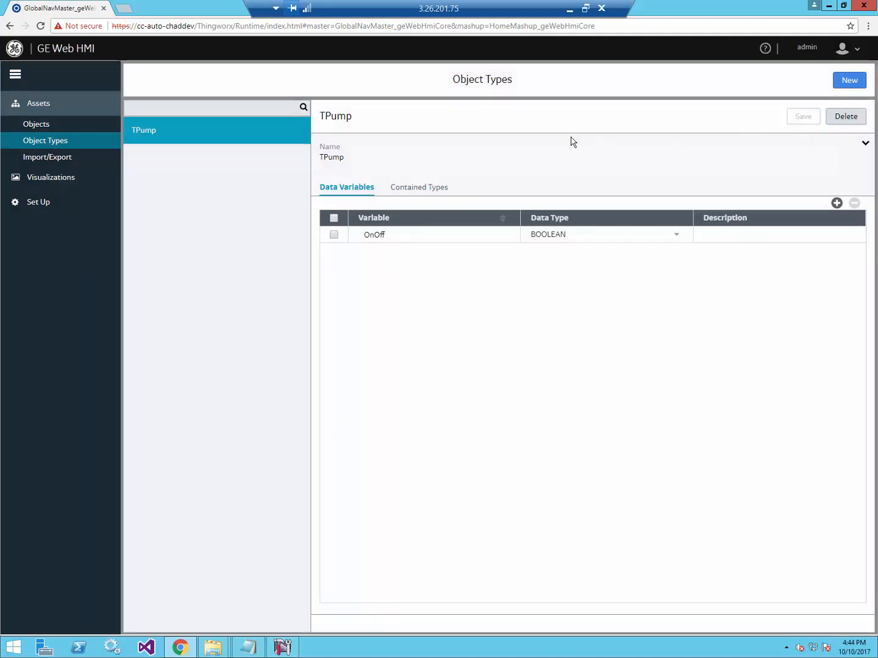
left_click(49, 131)
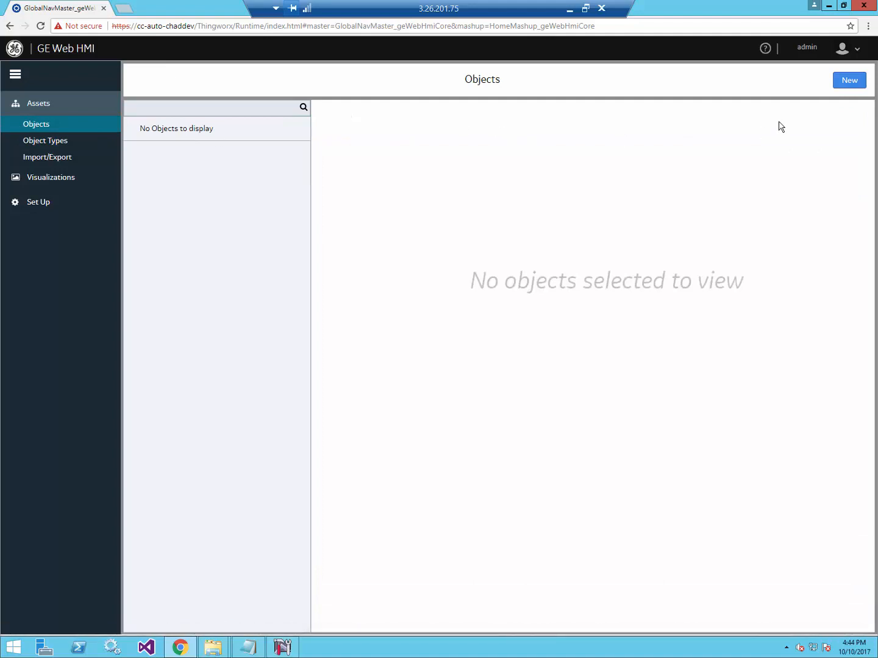
Create a new object named Pump01 with object type TPump and save it.
left_click(852, 84)
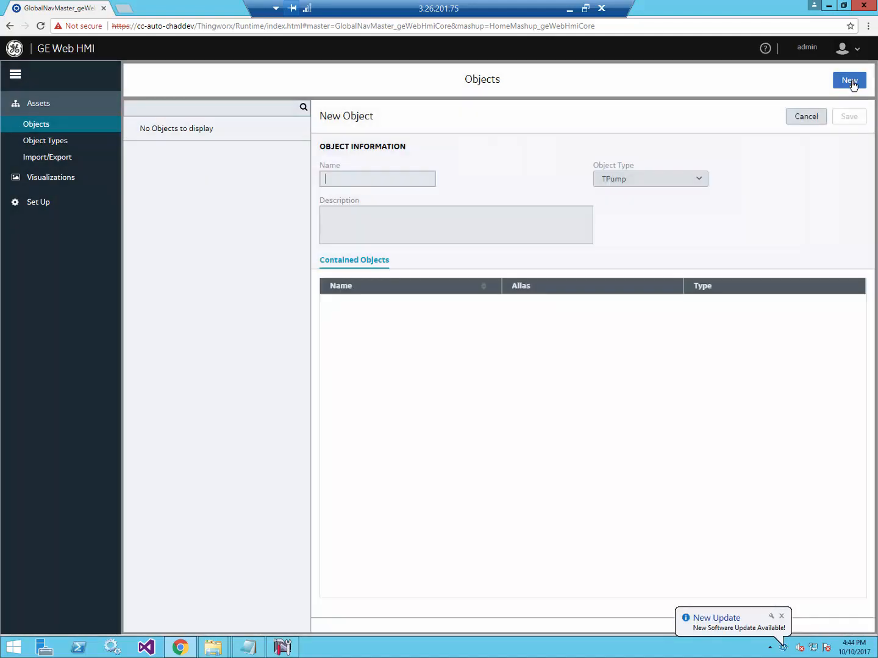
type("Pump01")
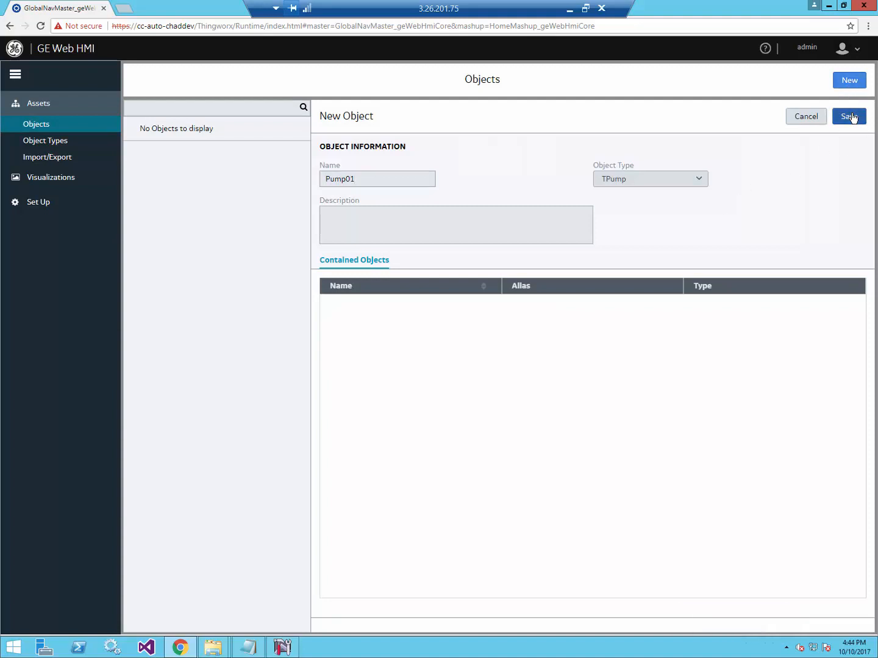
left_click(853, 118)
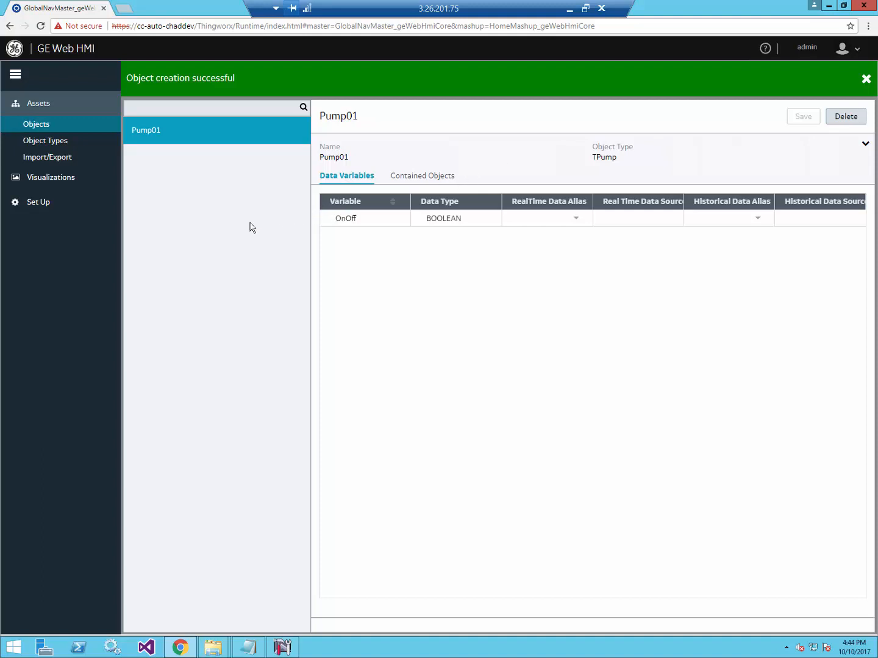
On the Server setup page, add an entry aliased GettingStarted with server type OPCUA.
left_click(55, 206)
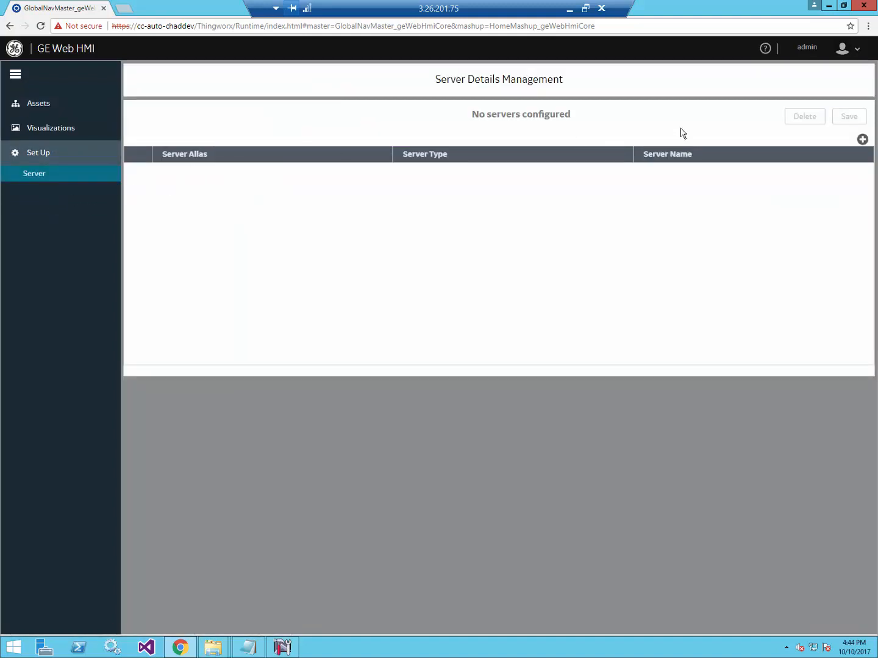
left_click(863, 140)
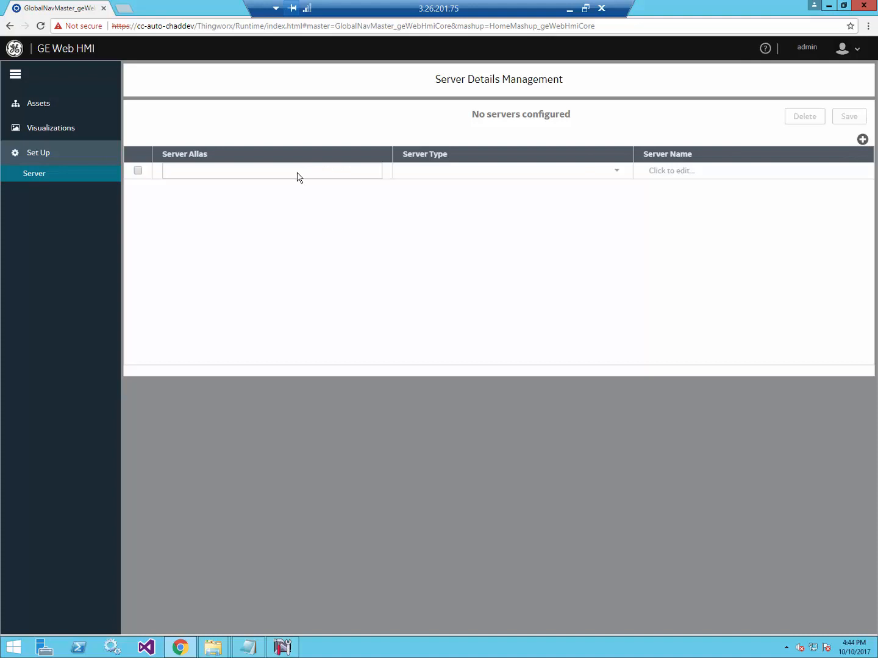
type("GettingStarted")
left_click(618, 176)
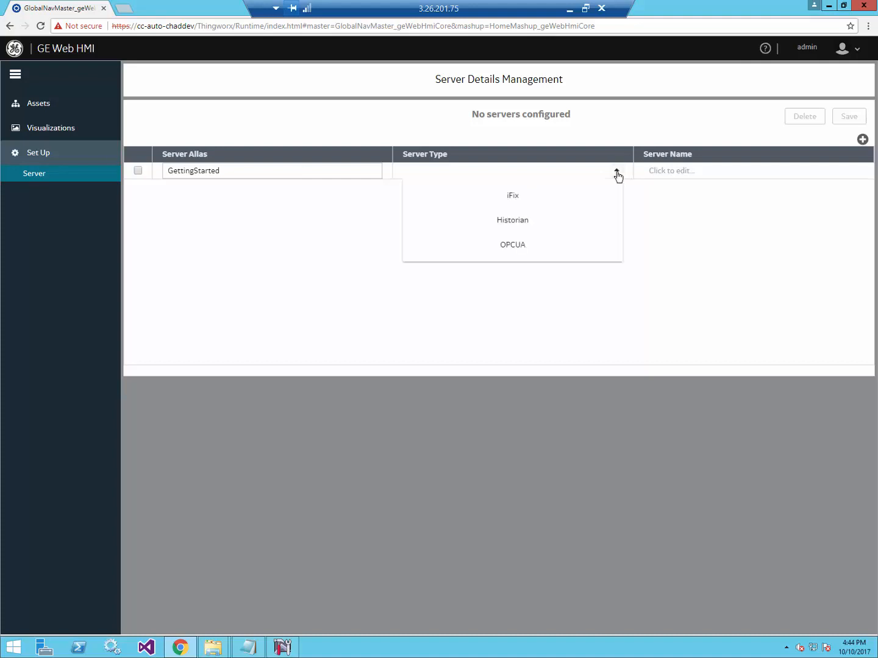
left_click(513, 245)
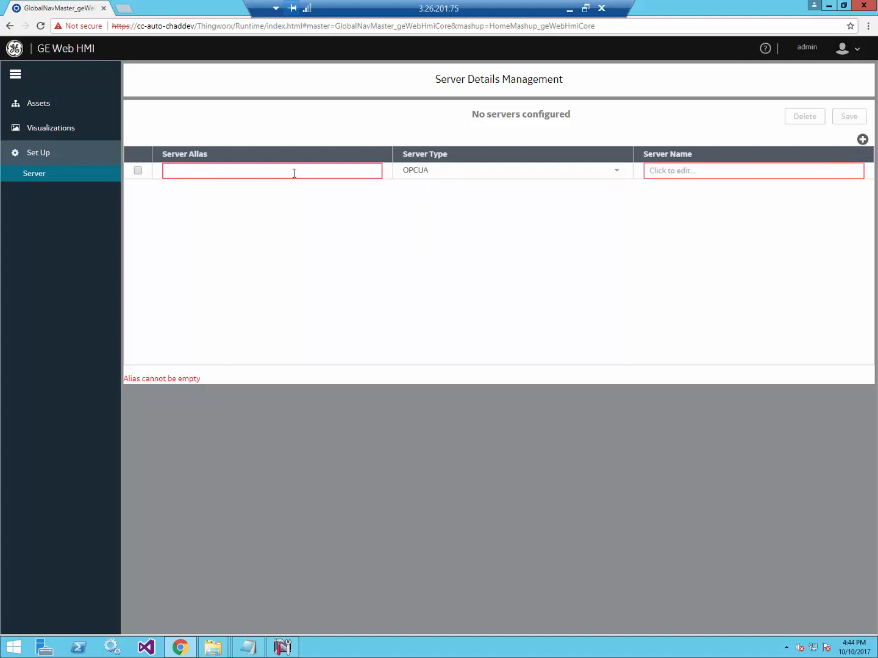
type("GettingStarted")
left_click(755, 176)
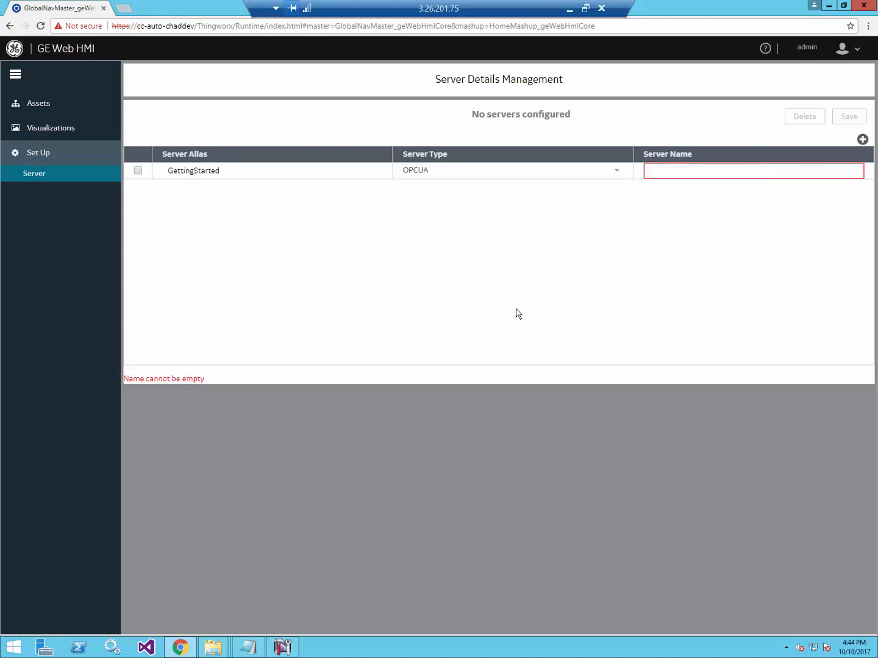
left_click(282, 647)
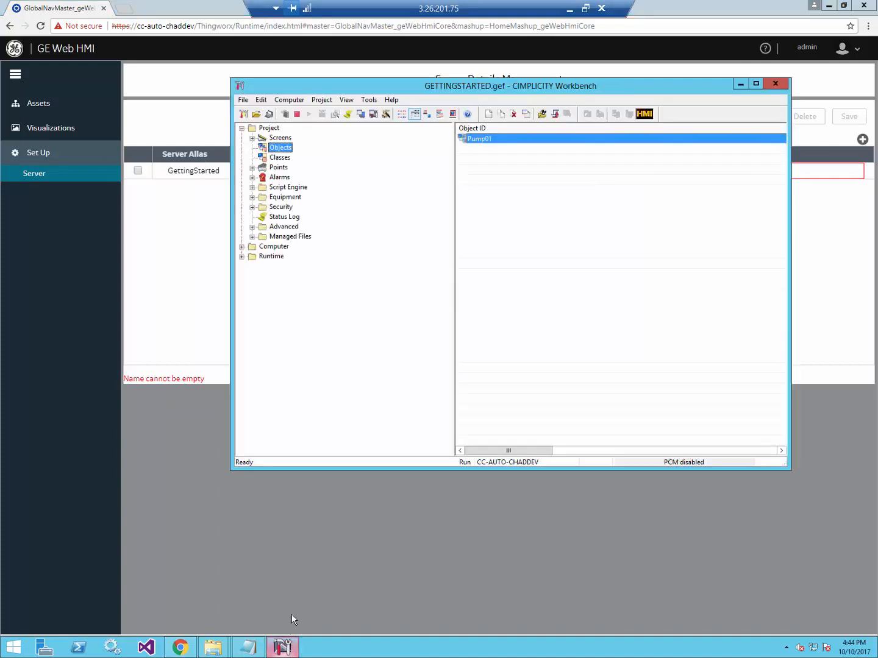
Review the project's OPC UA Server properties and turn on dynamic configuration.
left_click(321, 99)
left_click(332, 113)
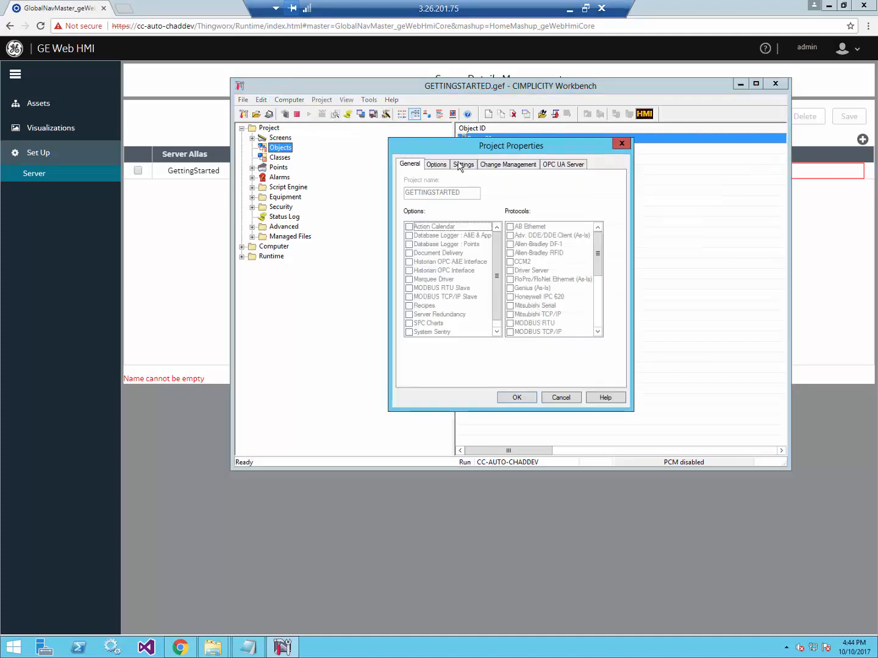
left_click(556, 164)
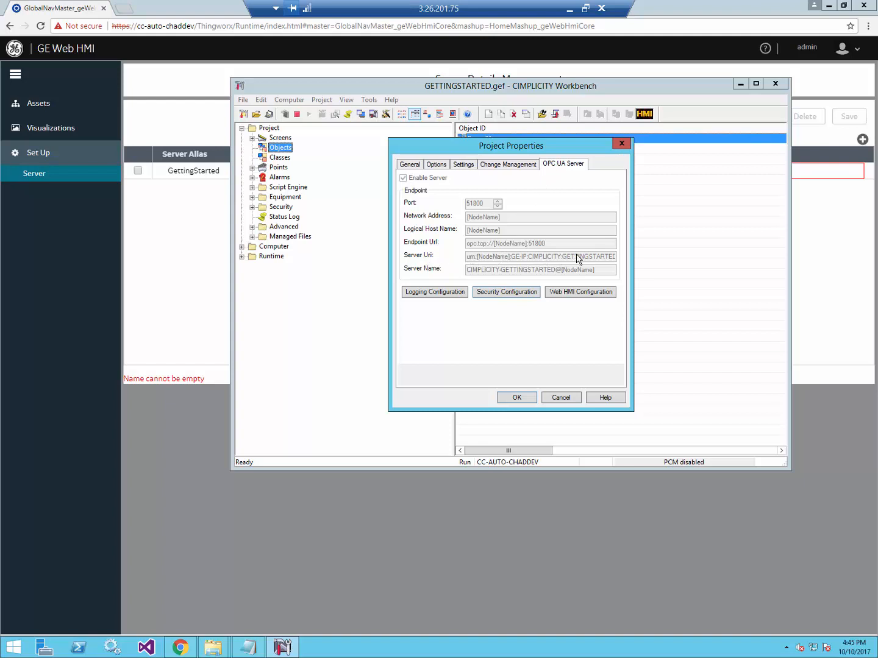
left_click(561, 399)
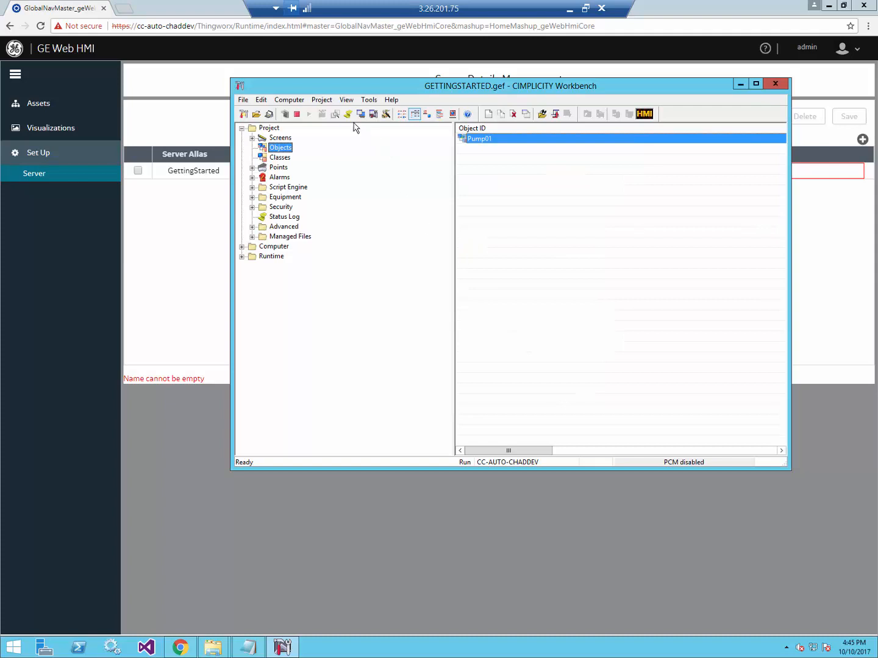
left_click(285, 115)
Export the Web HMI tag groups to OPCUATagGroup_GETTINGSTARTED.csv and open the file.
left_click(321, 100)
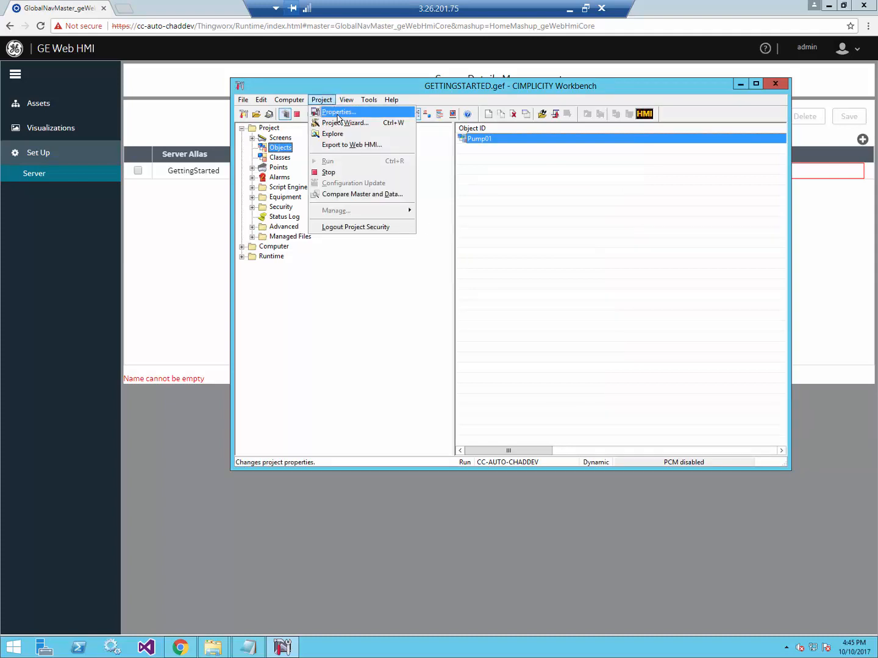
left_click(347, 146)
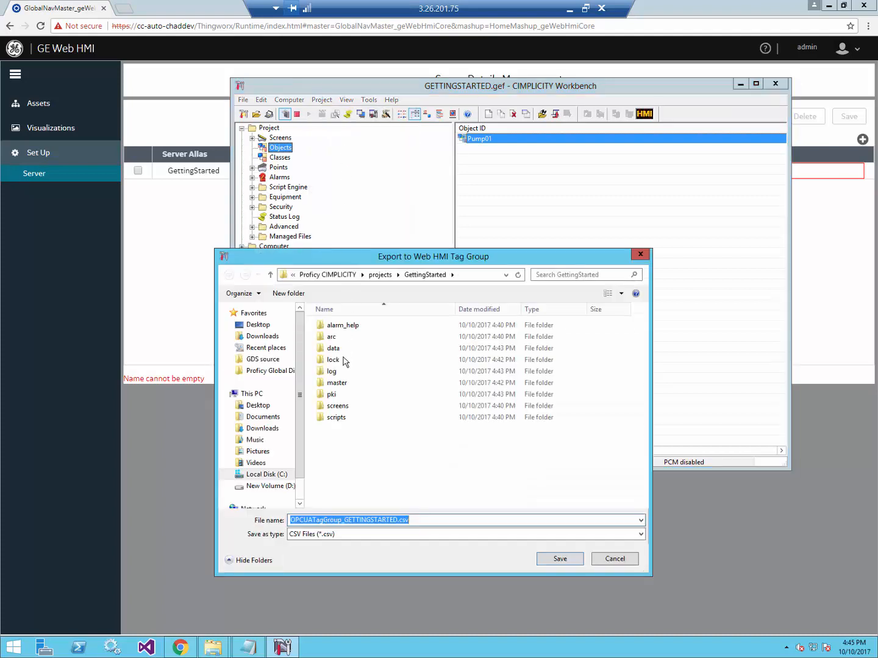
left_click(545, 559)
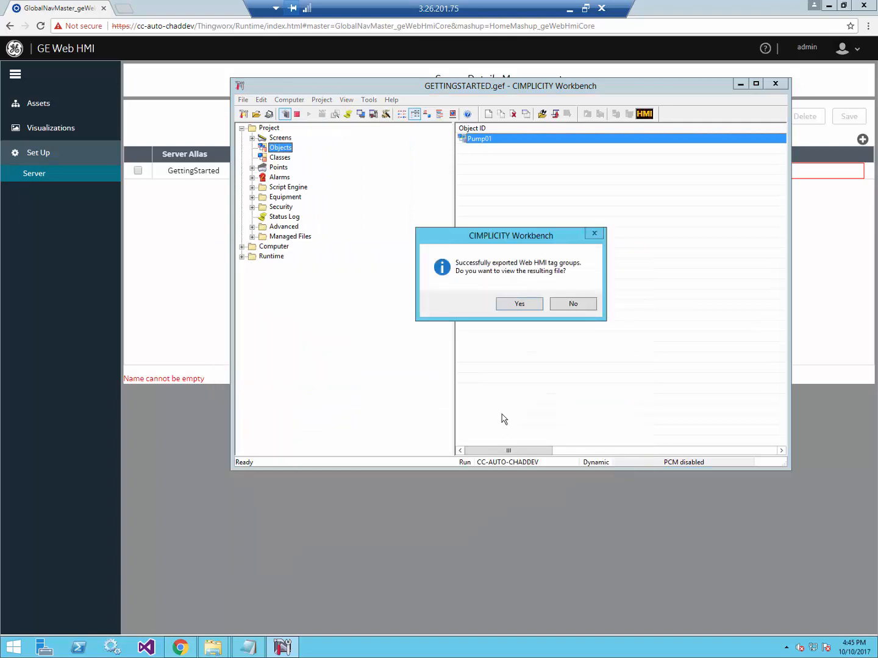
left_click(519, 305)
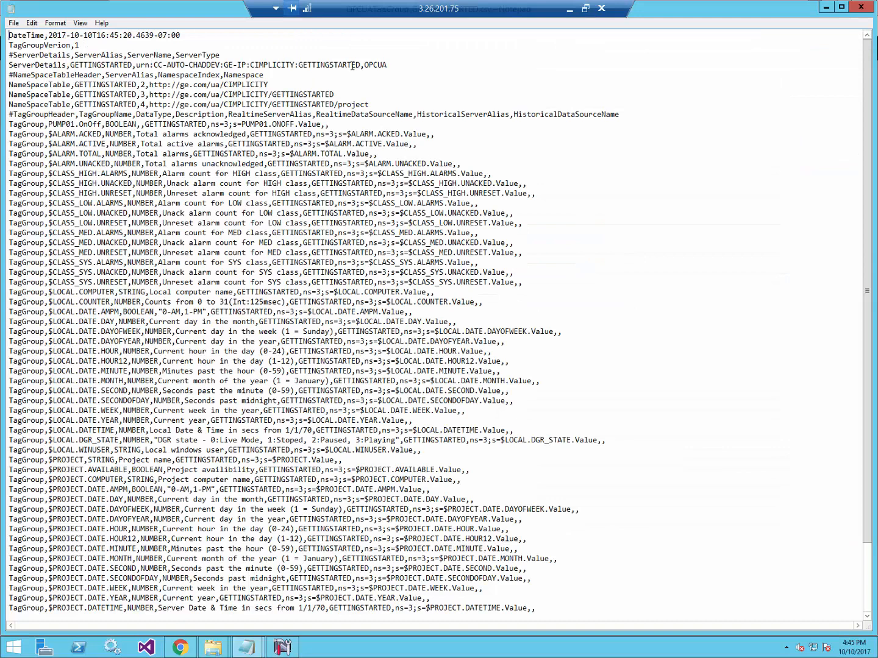
Insert blank lines around the ServerDetails section and select the server's urn name to copy.
left_click(405, 65)
key("Return")
key("Return")
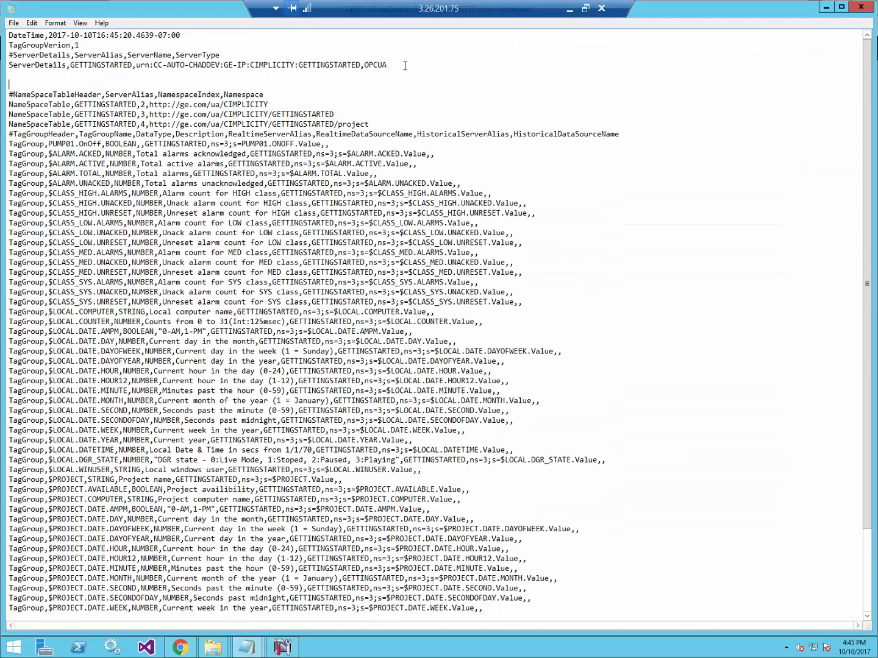
key("Return")
key("Return")
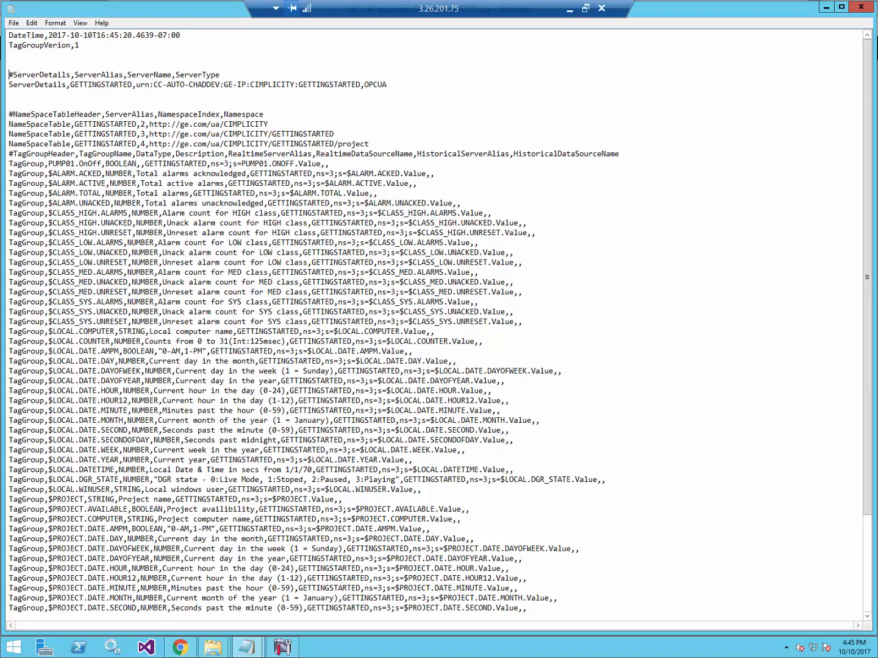
left_click_drag(139, 83, 358, 85)
key("ctrl+c")
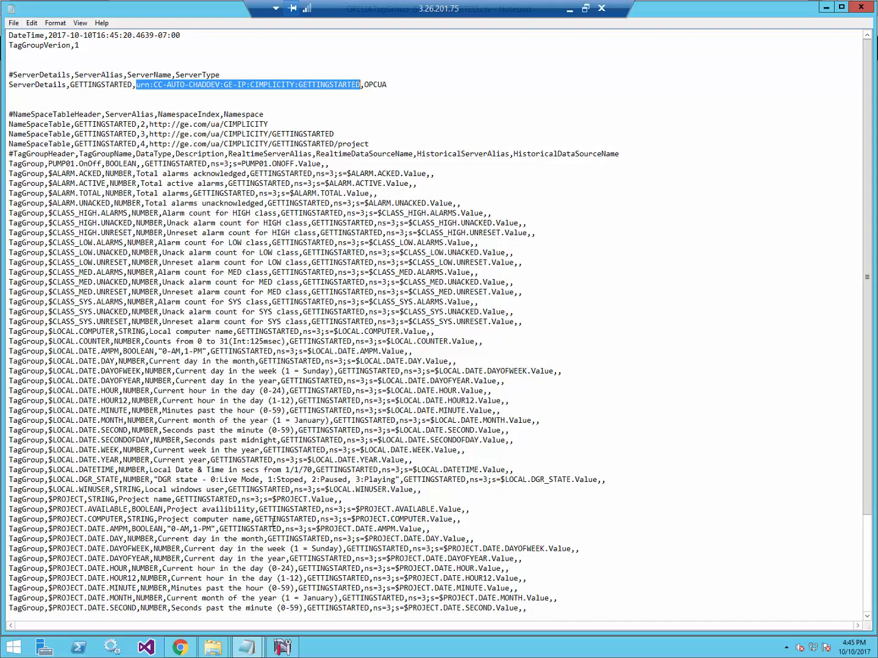
left_click(282, 647)
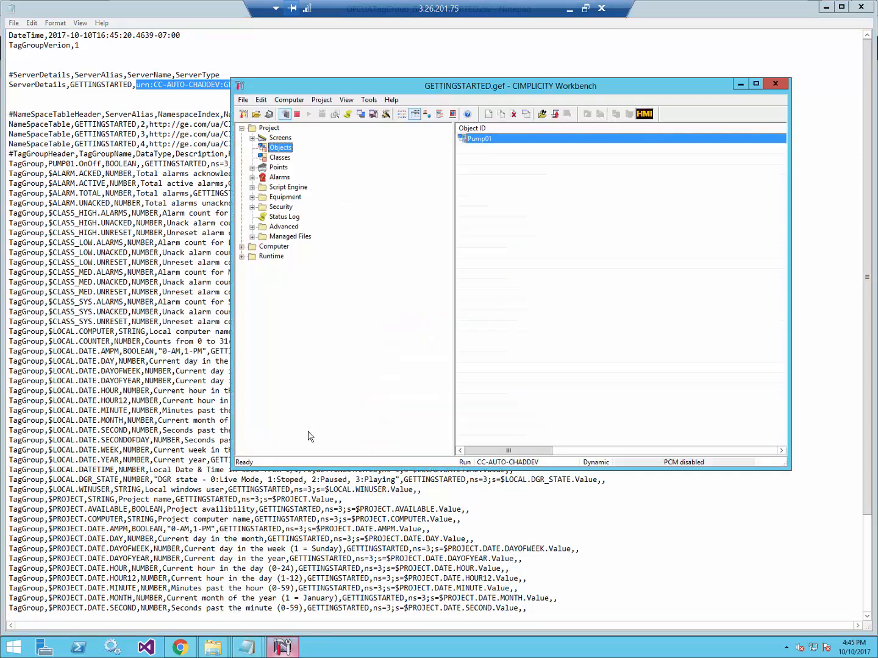
Save the GettingStarted server with name urn:CC-AUTO-CHADDEV:GE-IP:CIMPLICITY:GETTINGSTARTED.
left_click(178, 646)
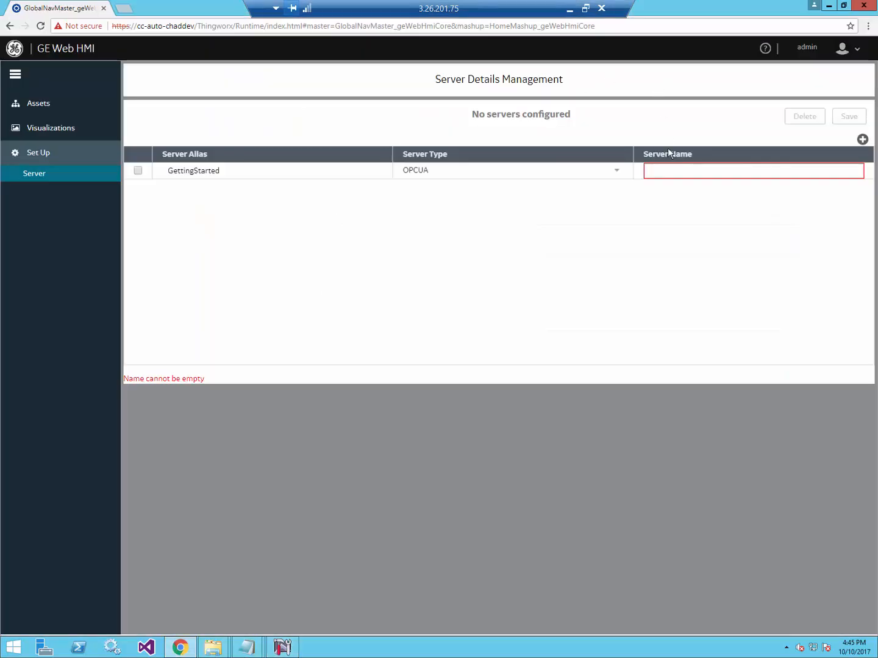
left_click(671, 170)
key("ctrl+v")
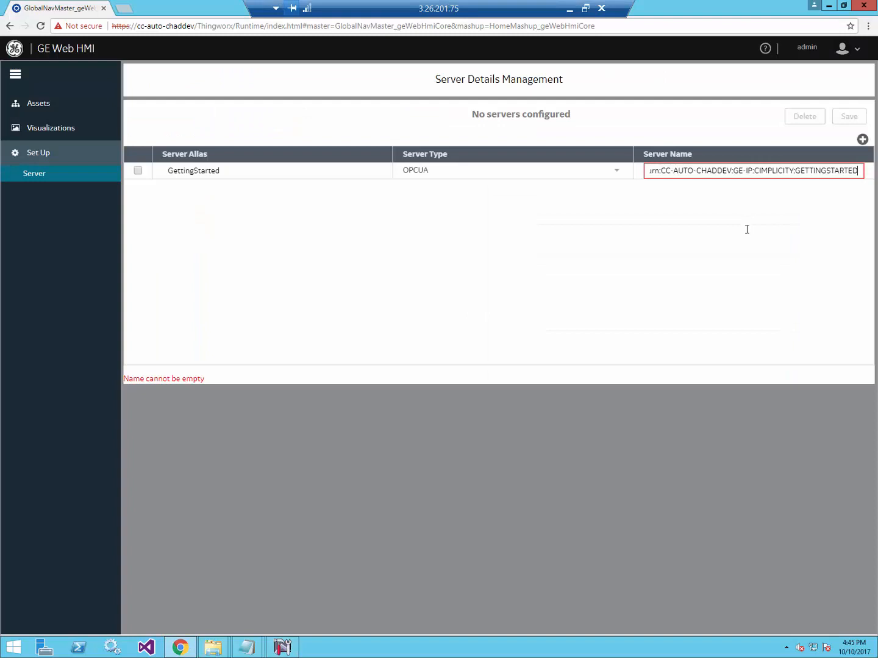
left_click(766, 201)
left_click(848, 118)
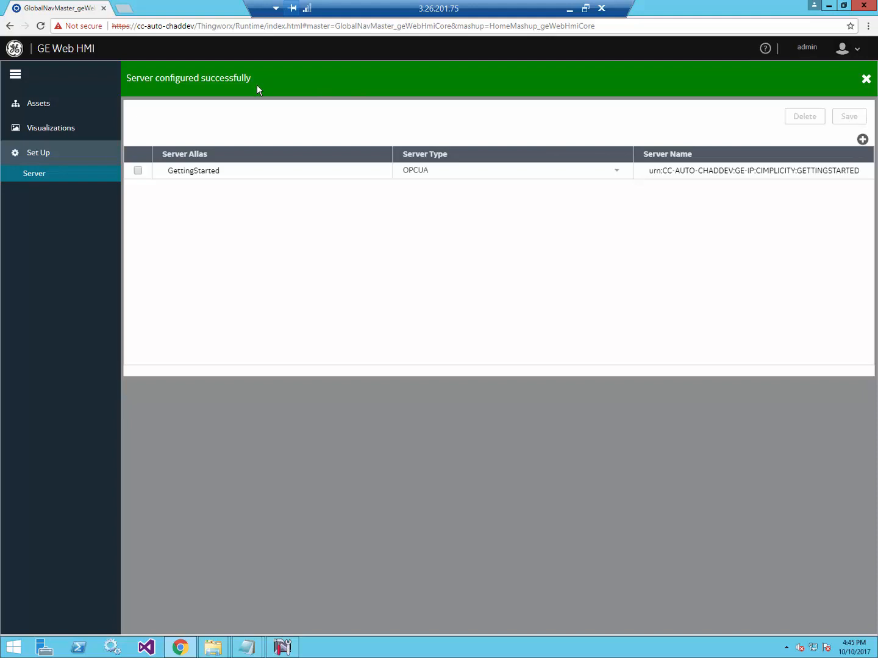
left_click(44, 110)
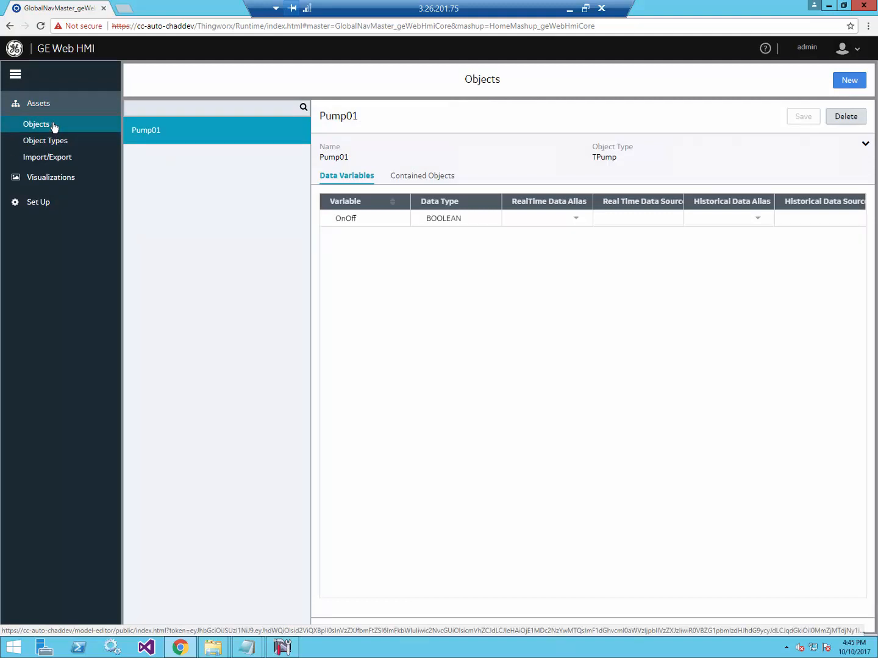
Set Pump01's OnOff RealTime Data Alias to GettingStarted and widen the Real Time Data Source column.
left_click(576, 220)
left_click(562, 247)
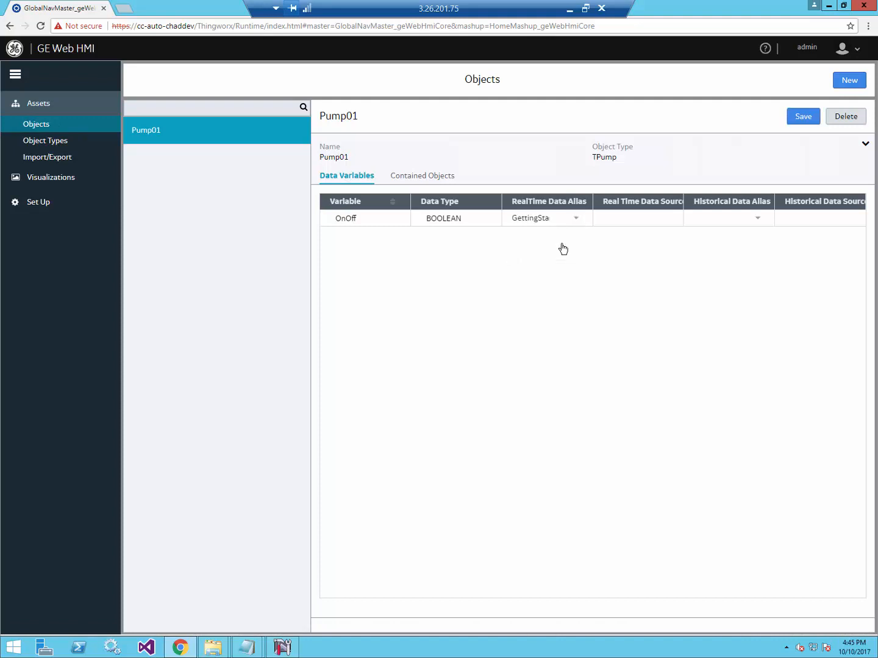
left_click(625, 220)
left_click_drag(681, 202, 732, 205)
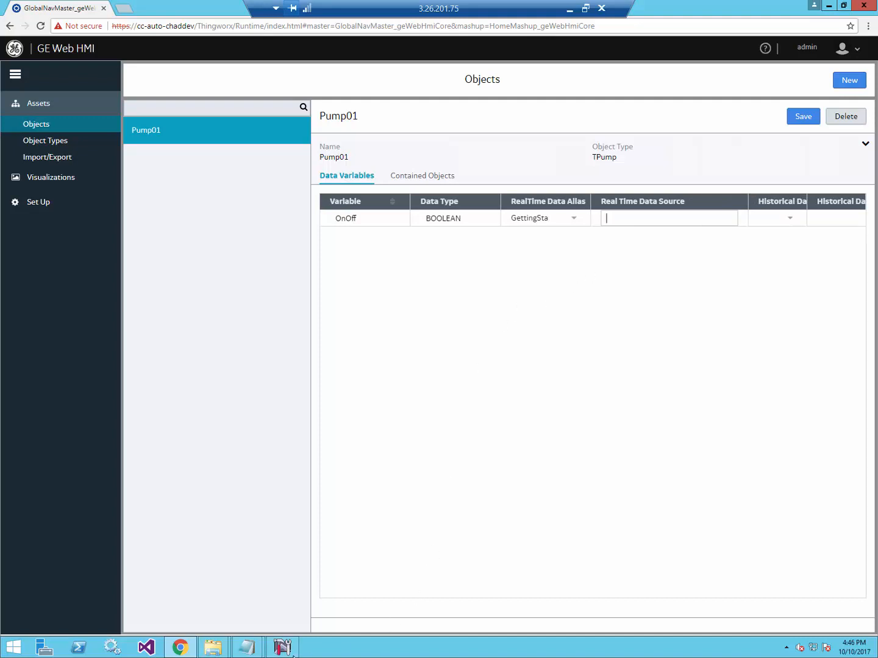
left_click(253, 650)
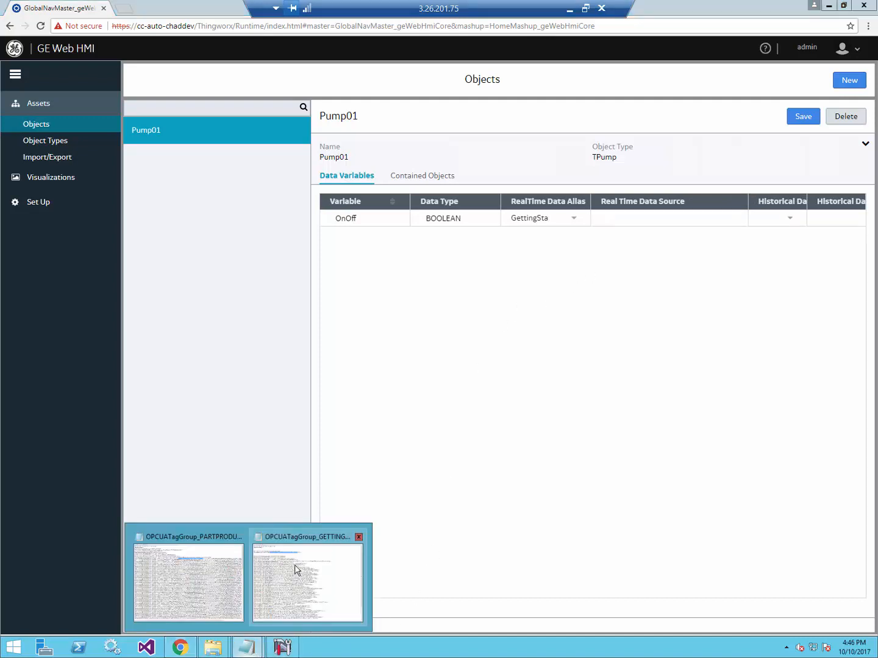
left_click(297, 570)
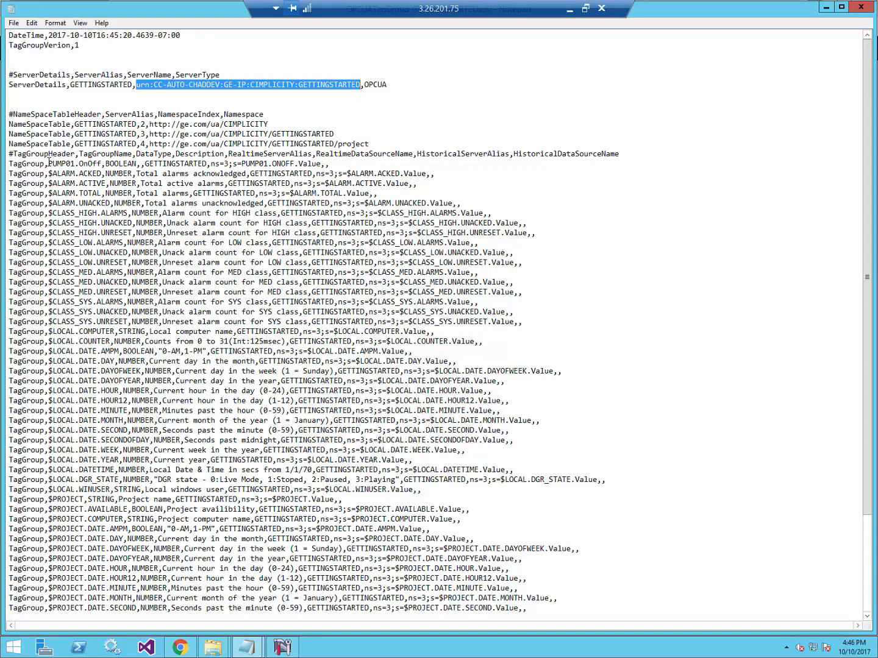
Copy the PUMP01 OnOff address ns=3;s=PUMP01.ONOFF.Value from the exported CSV.
left_click_drag(49, 163, 99, 163)
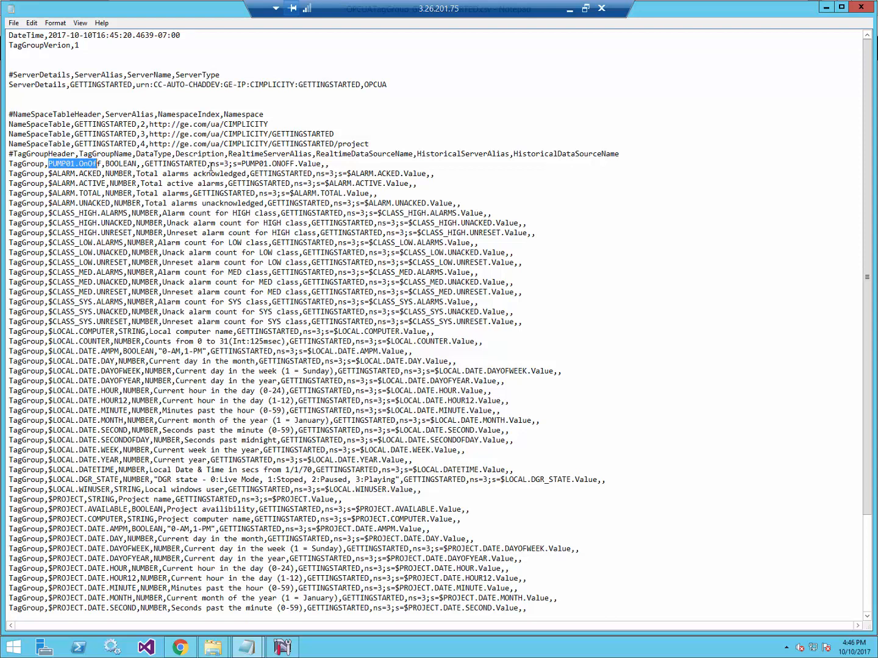
left_click_drag(211, 163, 321, 163)
key("ctrl+c")
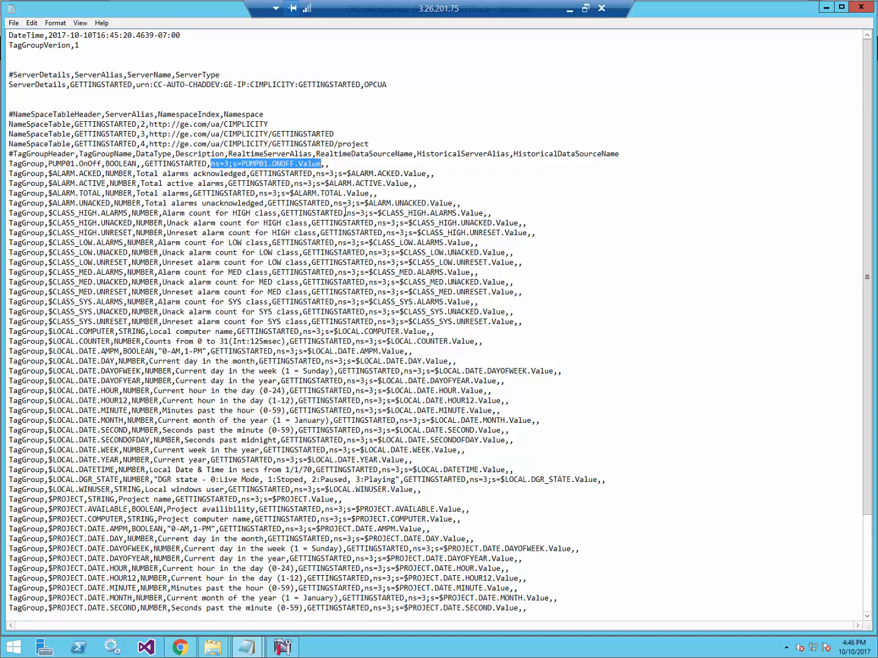
key("alt+Tab")
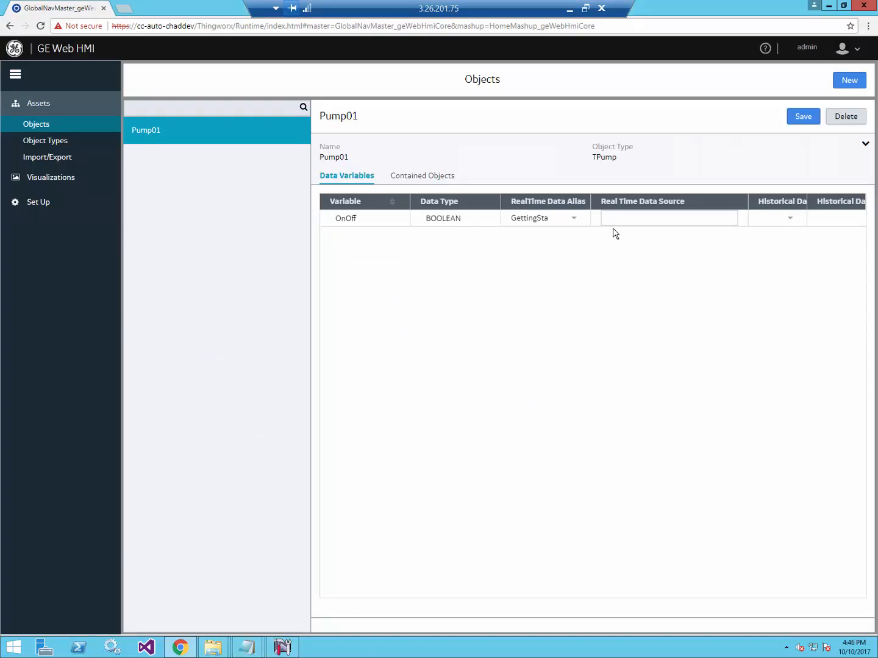
Paste ns=3;s=PUMP01.ONOFF.Value as OnOff's Real Time Data Source and save Pump01.
key("ctrl+v")
left_click(632, 249)
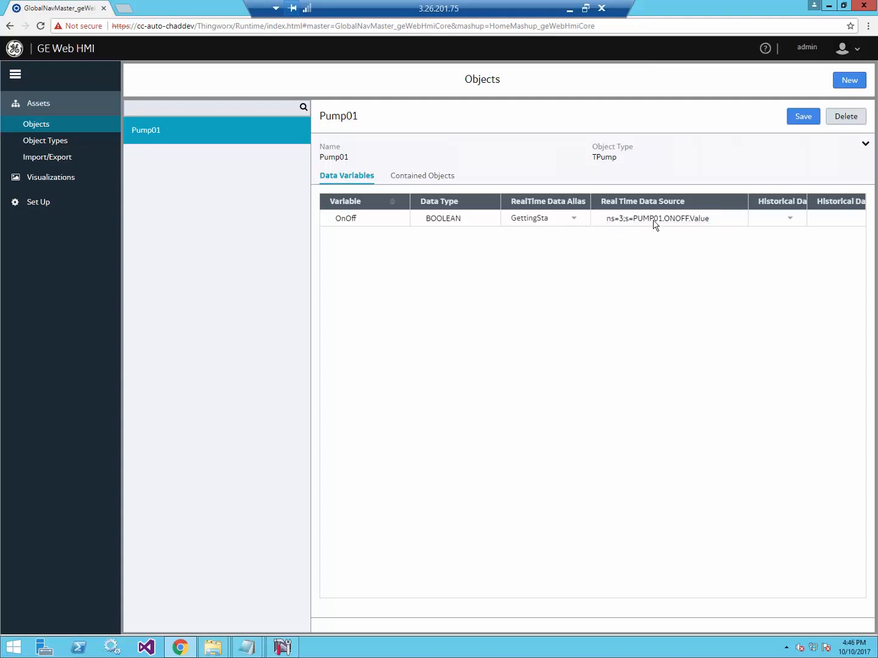
left_click(803, 117)
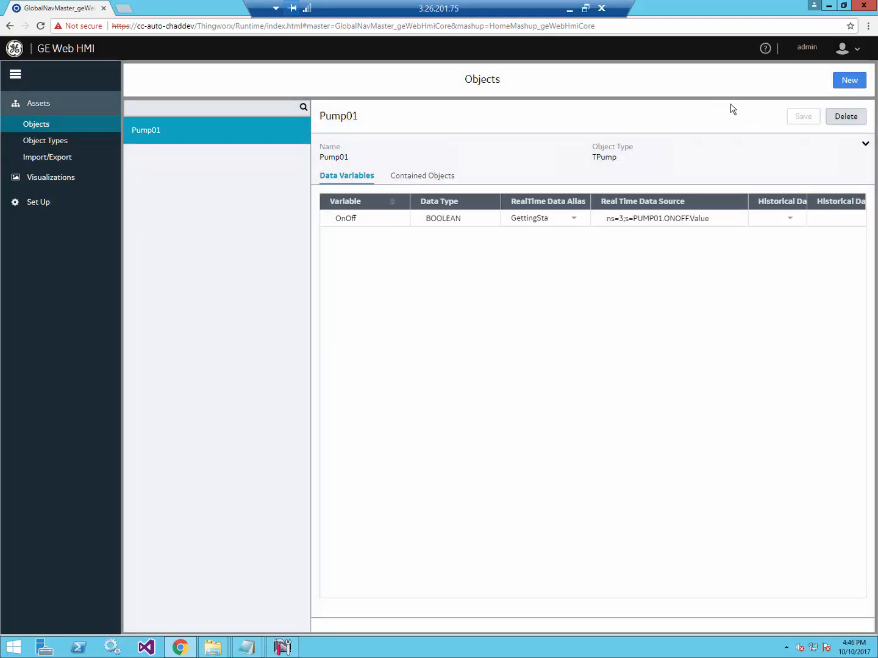
left_click(279, 650)
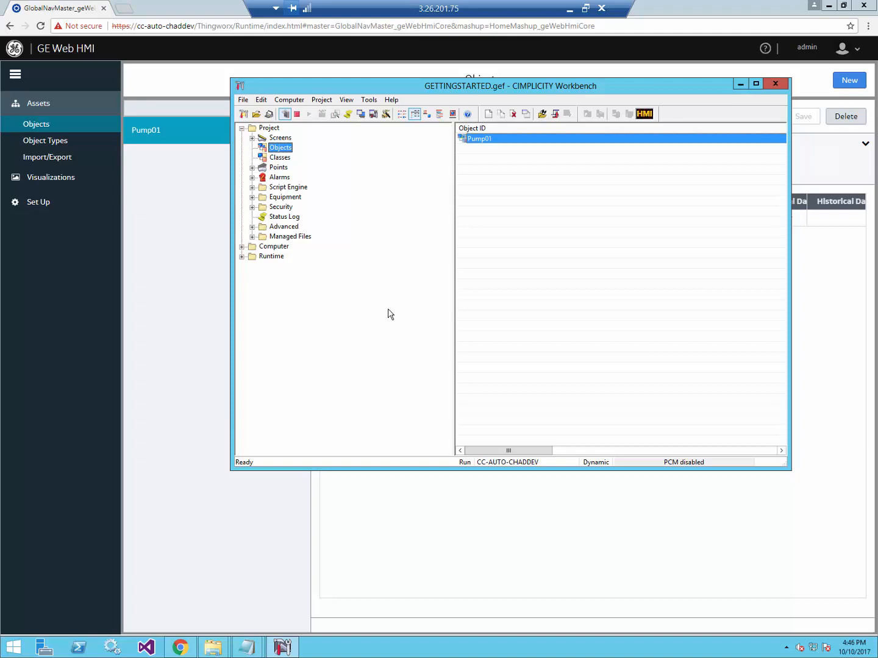
Save the new blank CimEdit screen under the name PumpMimic in the screens folder.
left_click(281, 138)
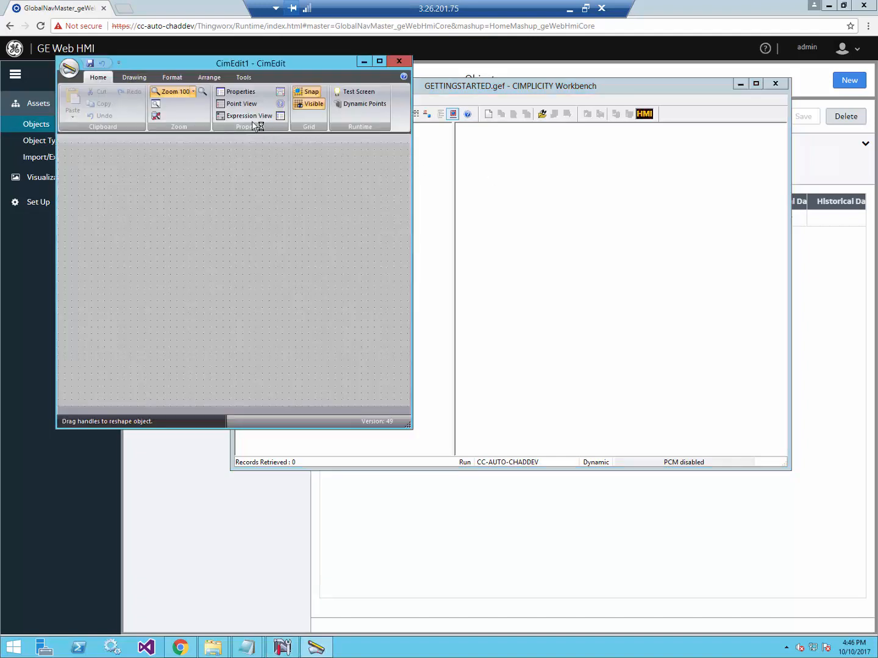
left_click(90, 63)
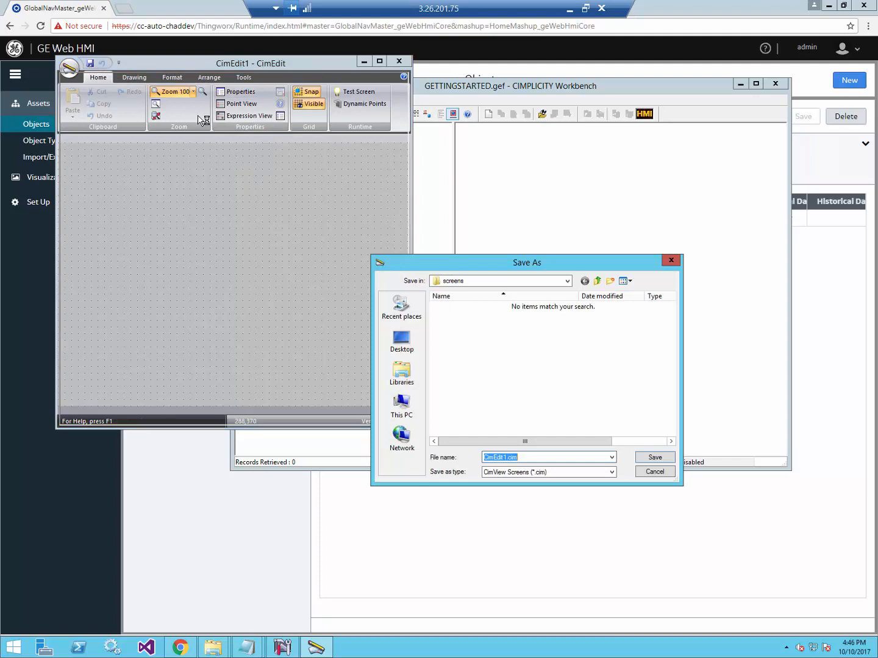
type("PumpMimic")
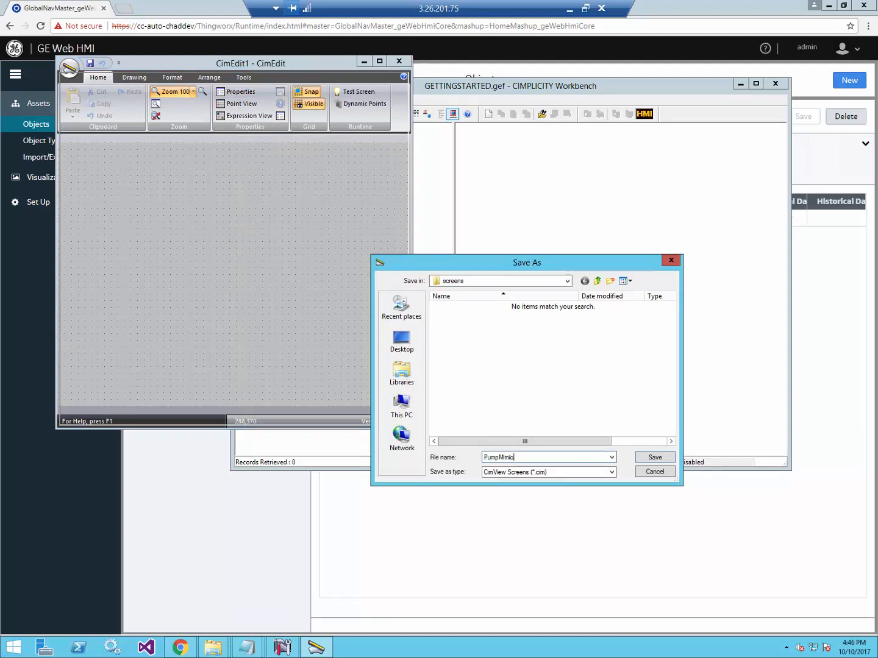
left_click(653, 458)
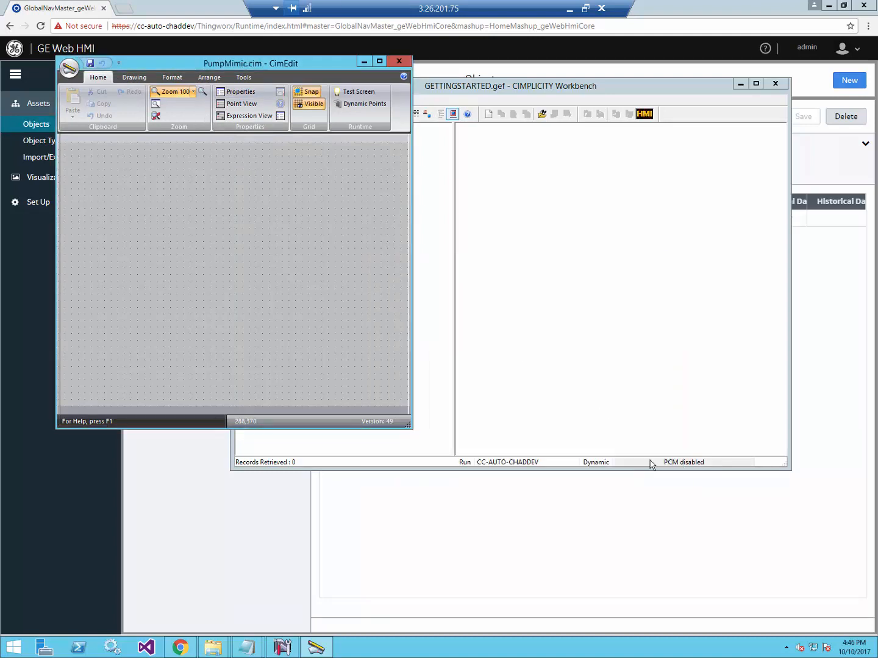
Add a screen variable named $Object in the PumpMimic screen properties and confirm with OK.
left_click(280, 116)
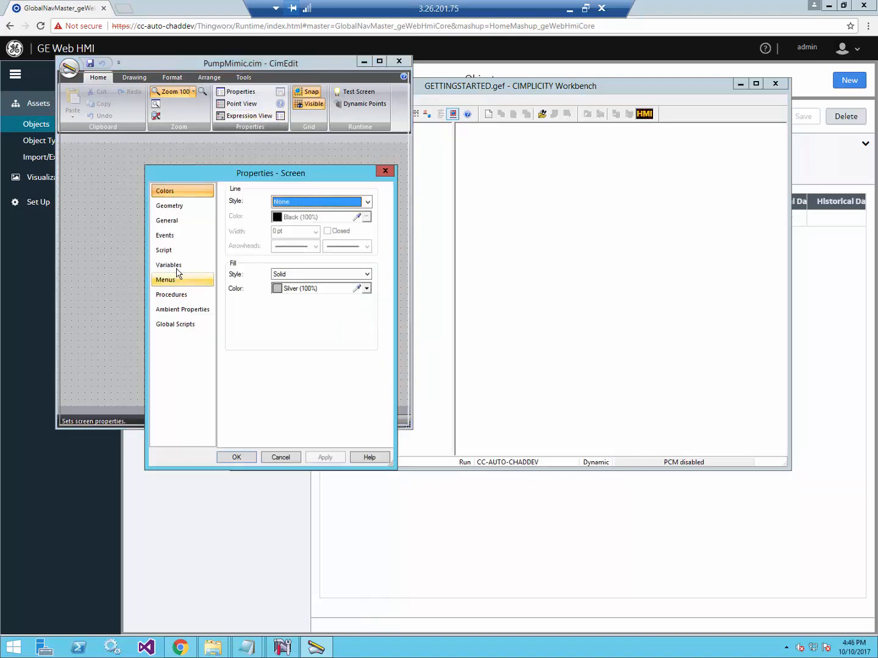
left_click(178, 267)
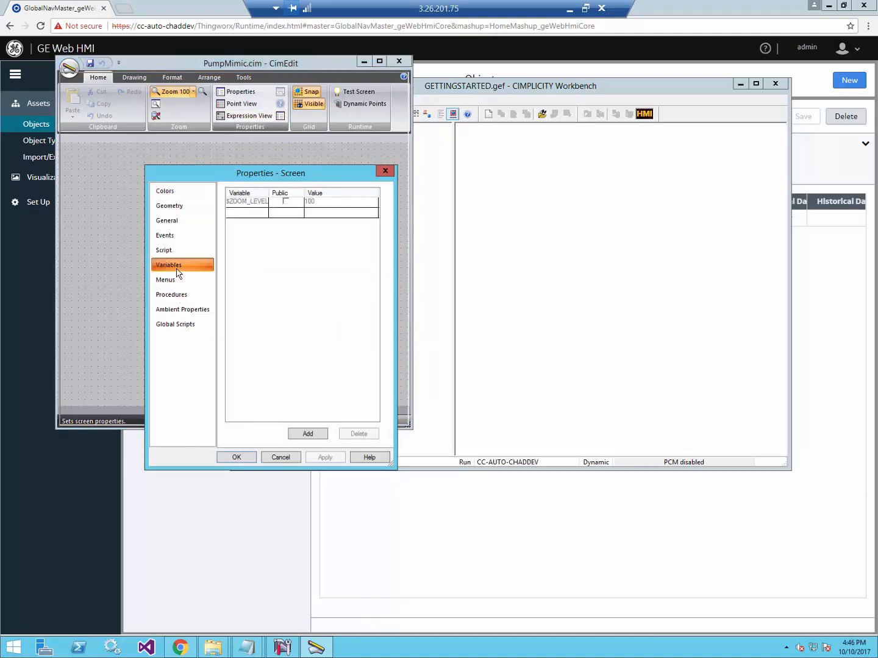
left_click(251, 213)
type("$Object")
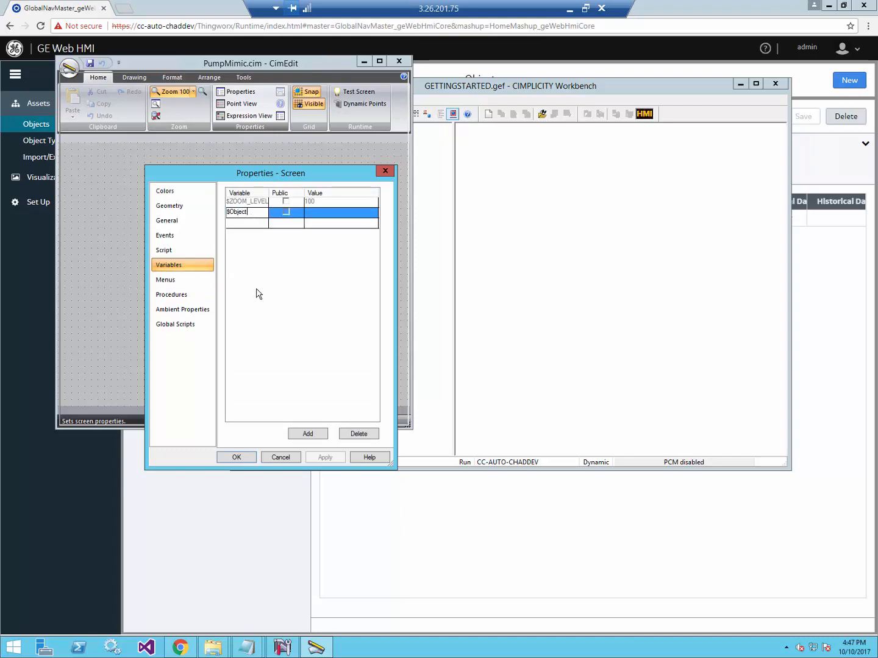
key("Return")
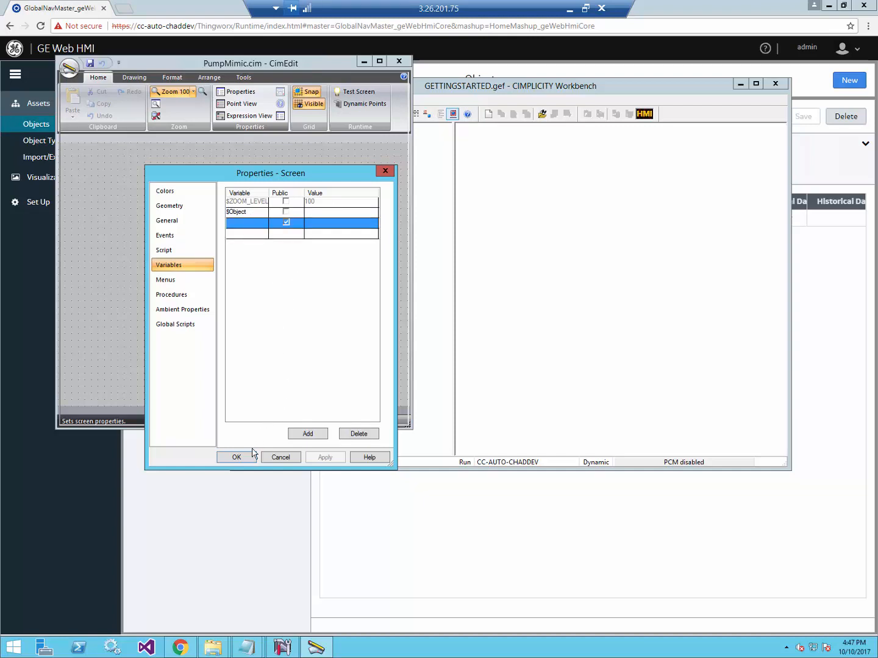
left_click(237, 457)
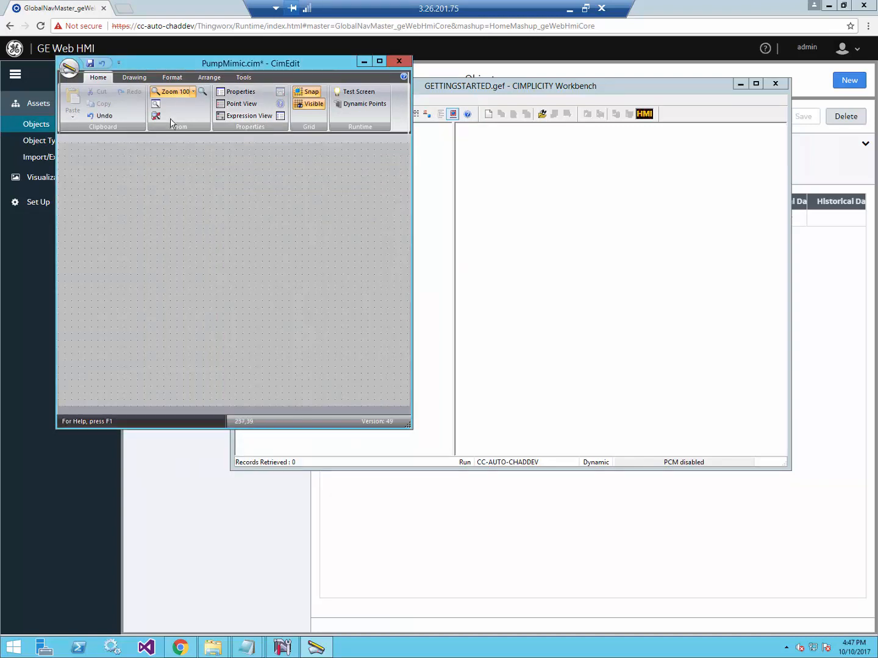
Place a pump symbol from the Symbols library on the PumpMimic canvas and enlarge it.
left_click(139, 81)
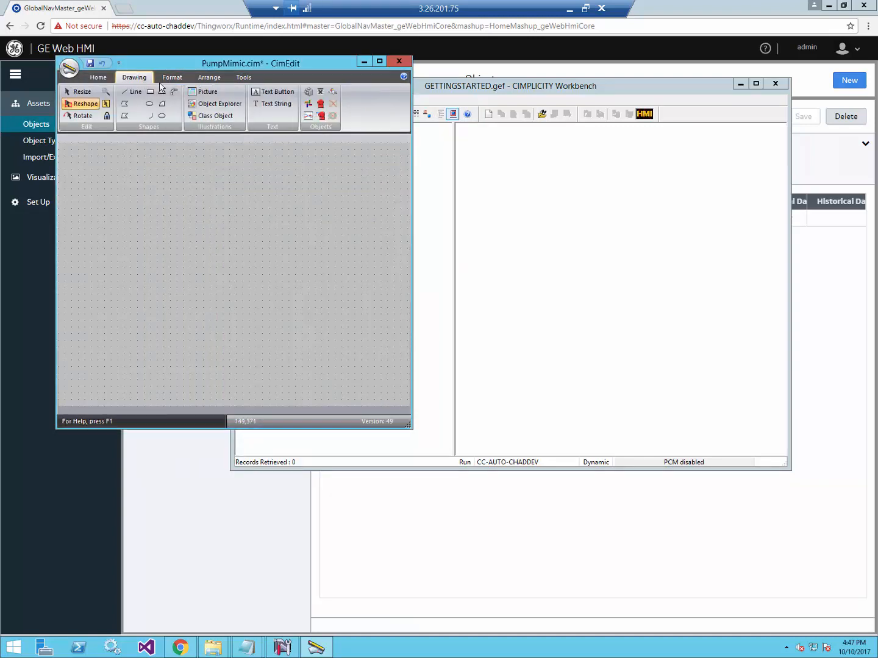
left_click(221, 103)
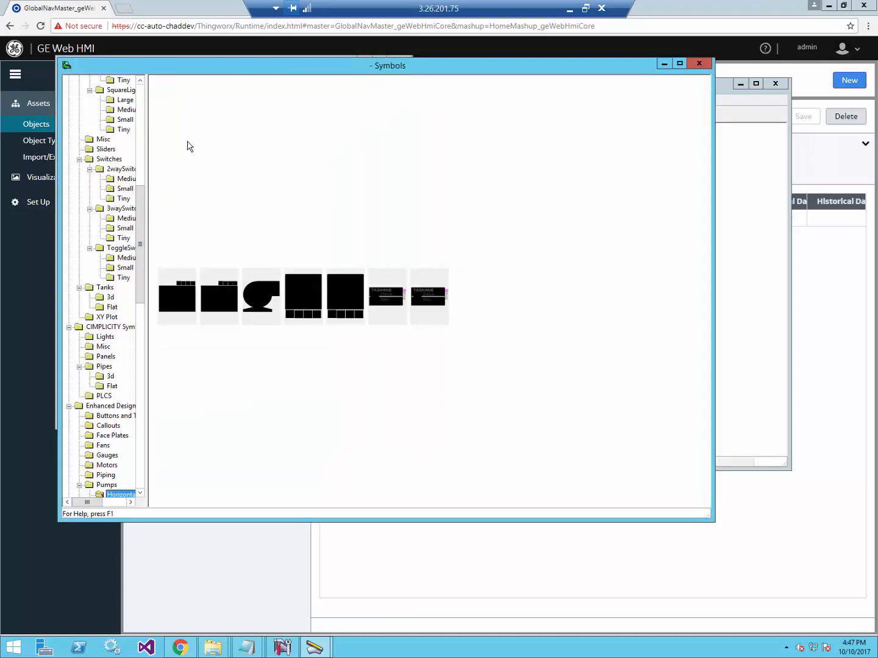
double_click(262, 307)
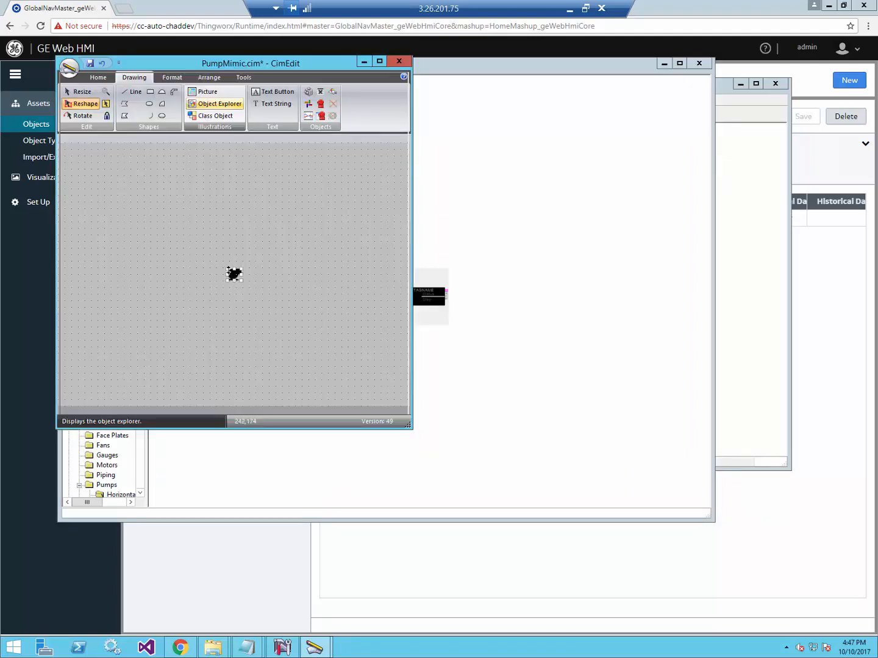
left_click_drag(226, 269, 170, 235)
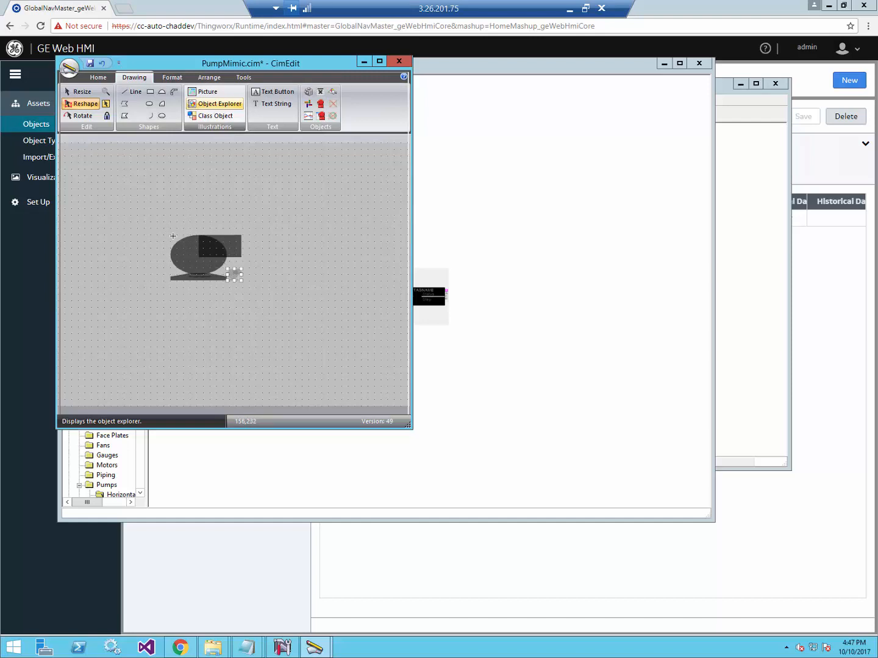
Add a default 'Text' string on the pump body and select it.
left_click(274, 104)
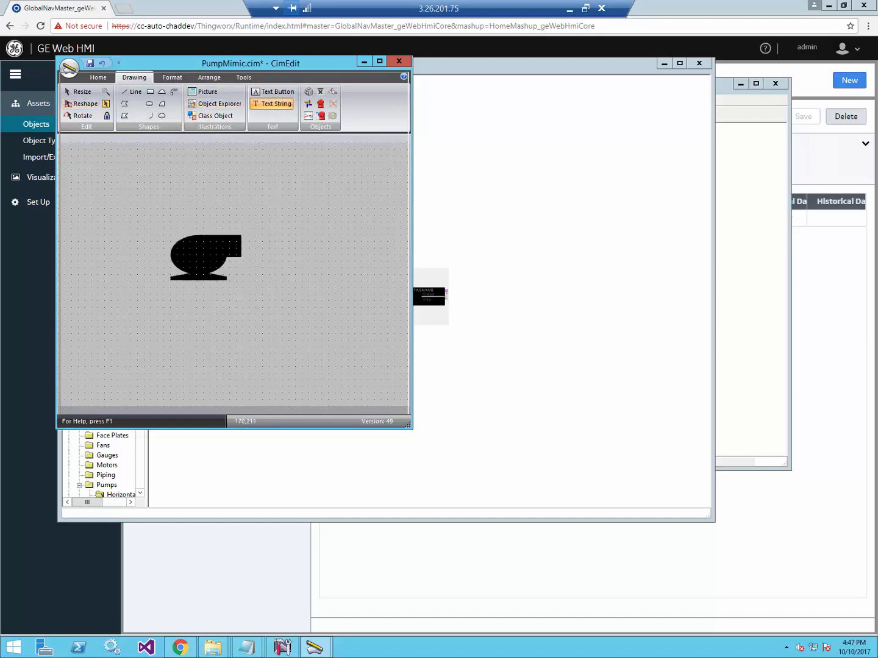
left_click(191, 258)
left_click(192, 254)
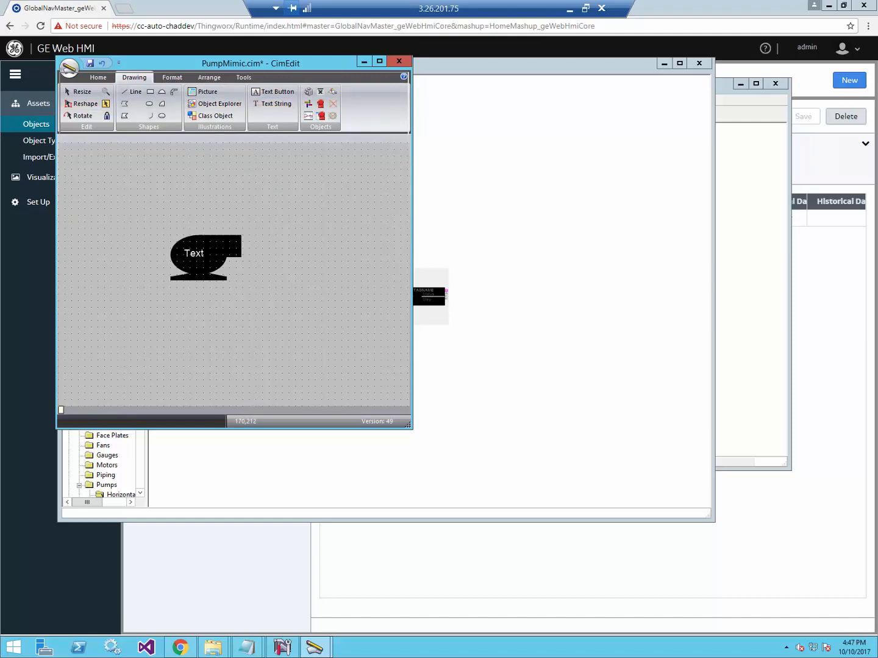
left_click(204, 261)
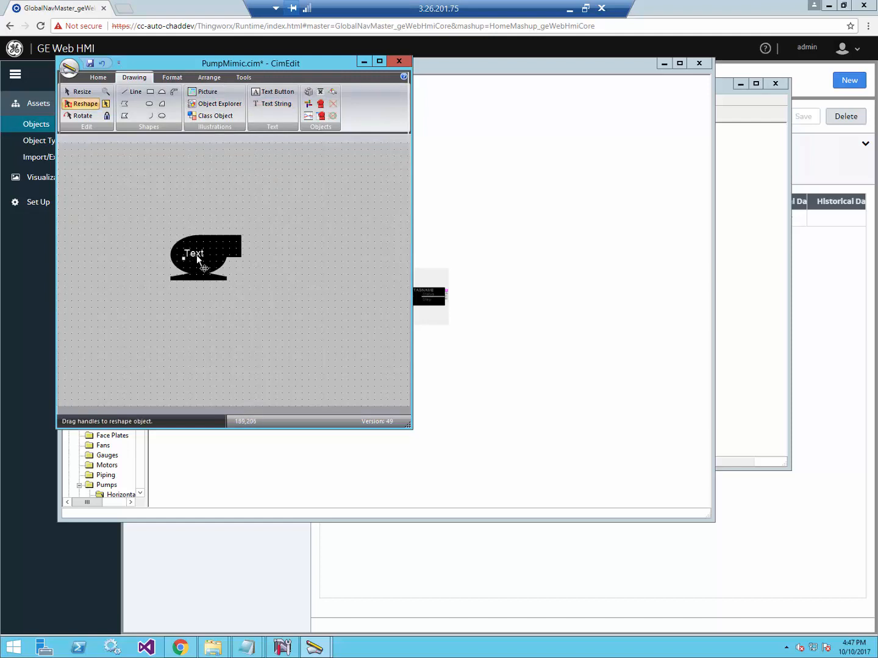
Set the pump Text string's Display value expression to {$Object}.OnOff.
double_click(198, 261)
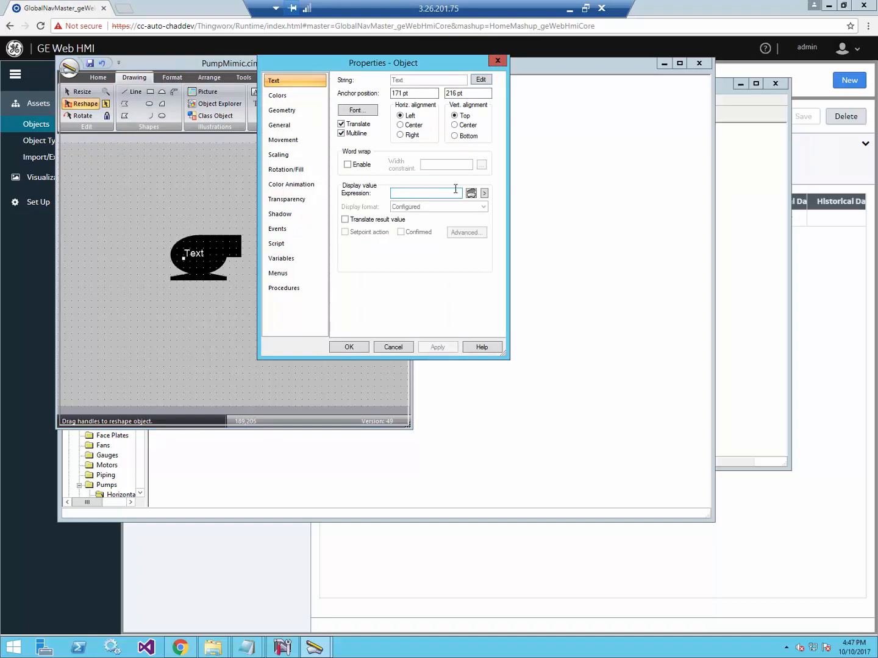
left_click(431, 194)
type("l")
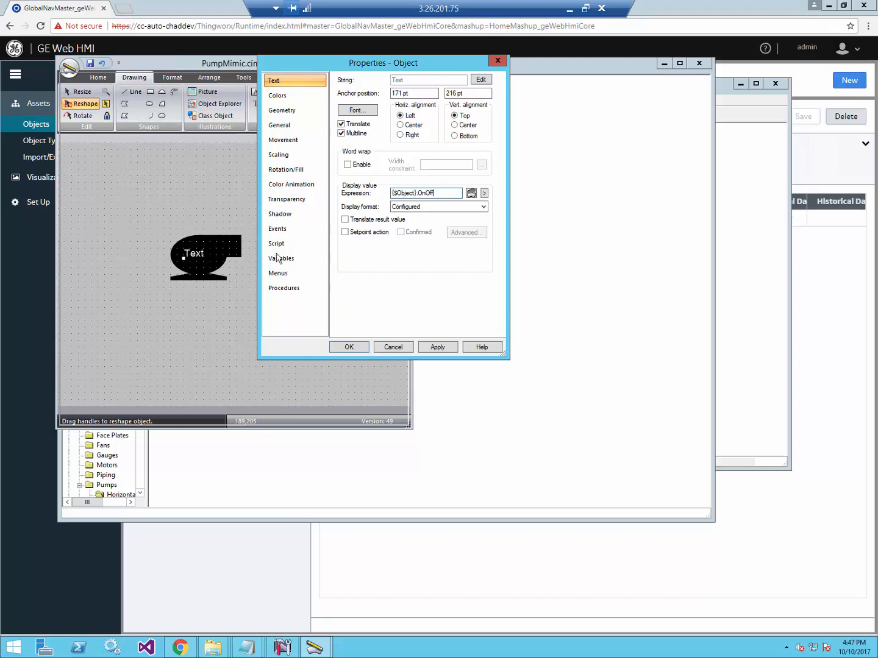
left_click(348, 347)
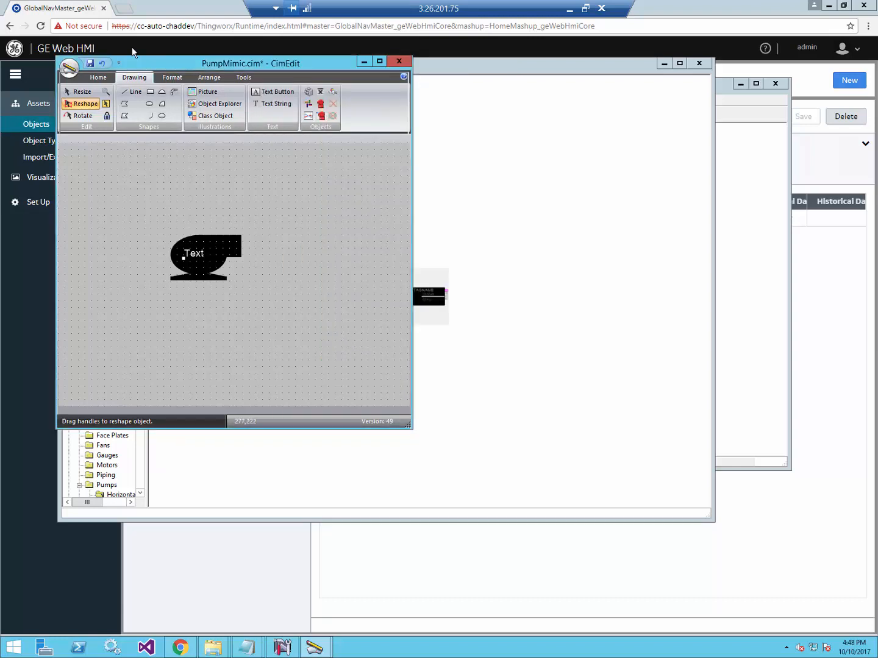
Save PumpMimic.cim and export it as Web HMI mimic PumpMimic.zip in WebExport.
left_click(89, 64)
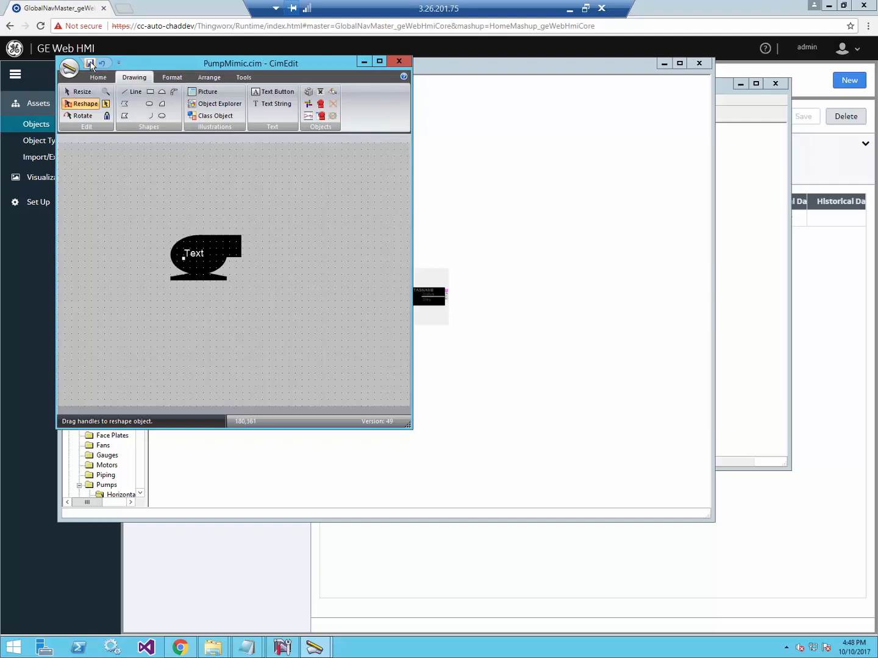
left_click(69, 67)
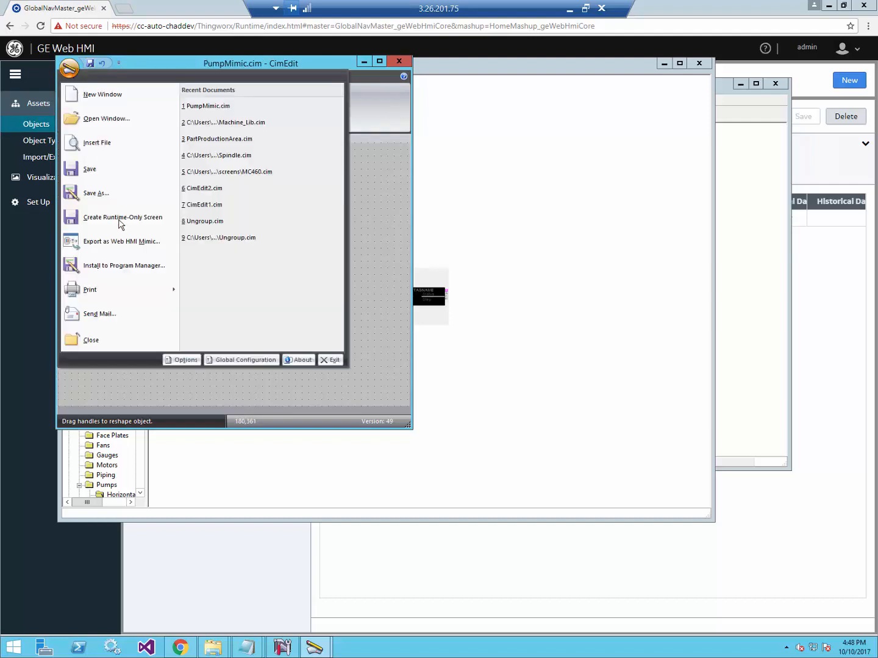
left_click(125, 242)
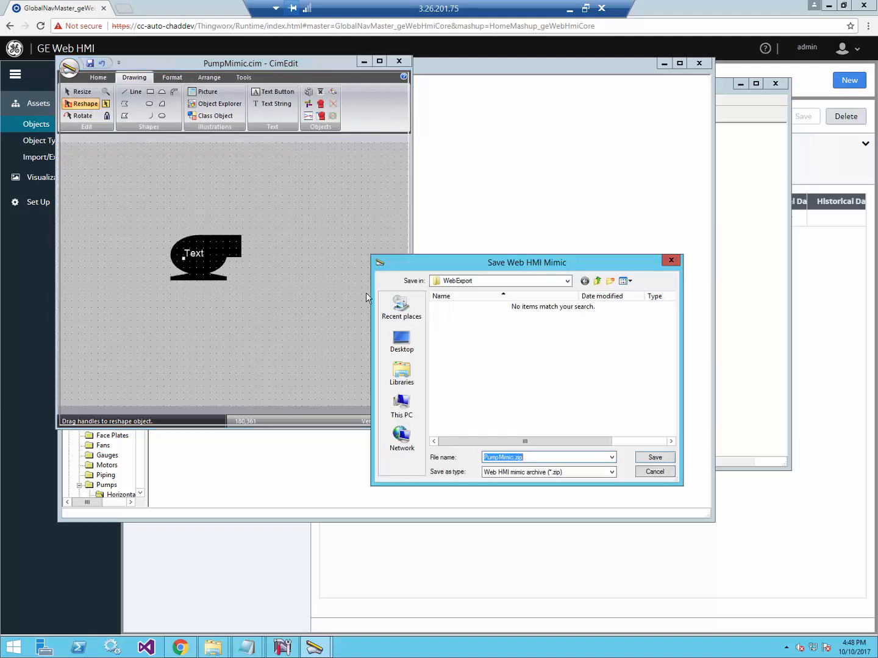
left_click(654, 462)
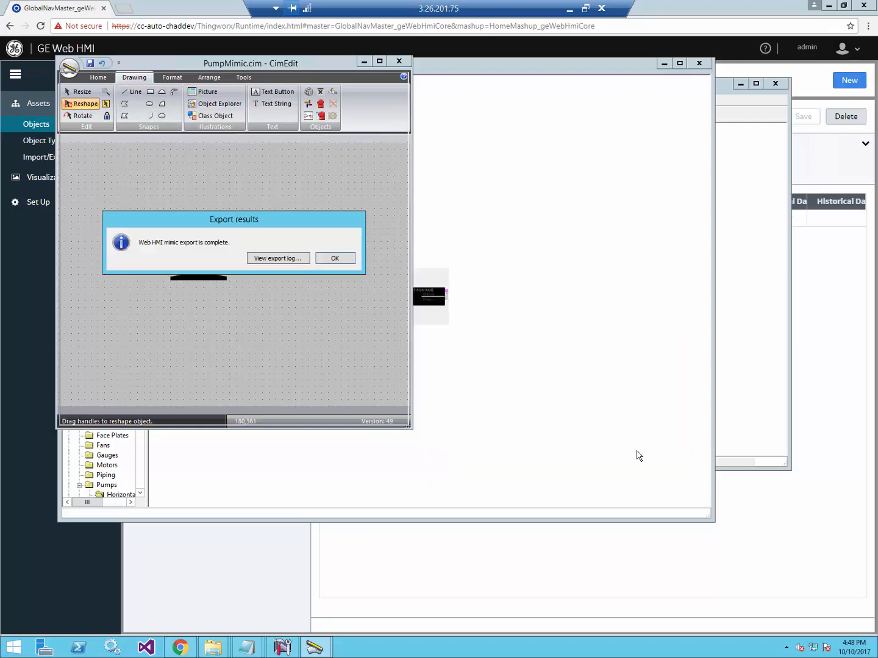
left_click(334, 259)
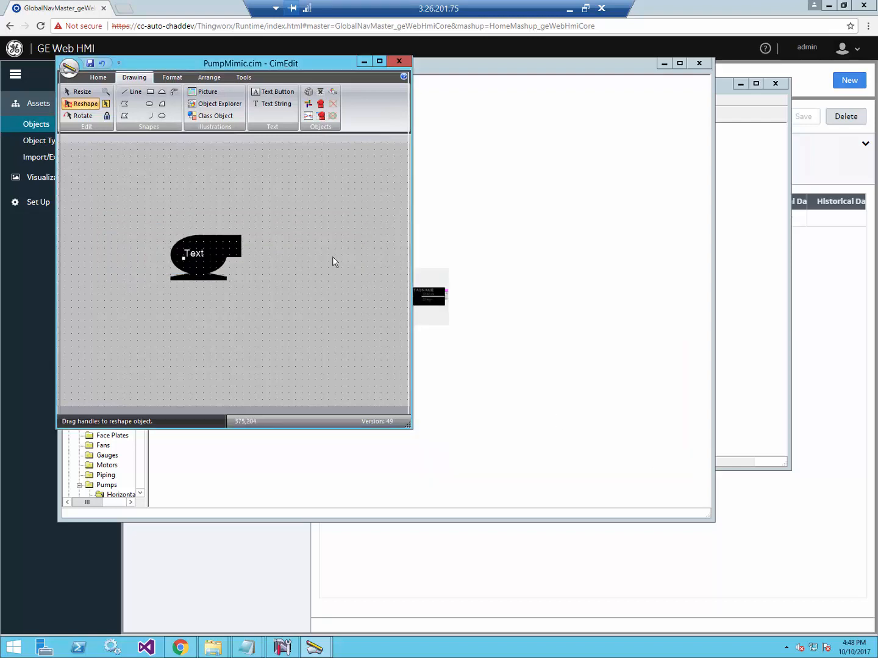
Start a mimic import from GE Web HMI's mimic management page and browse for the file.
left_click(34, 281)
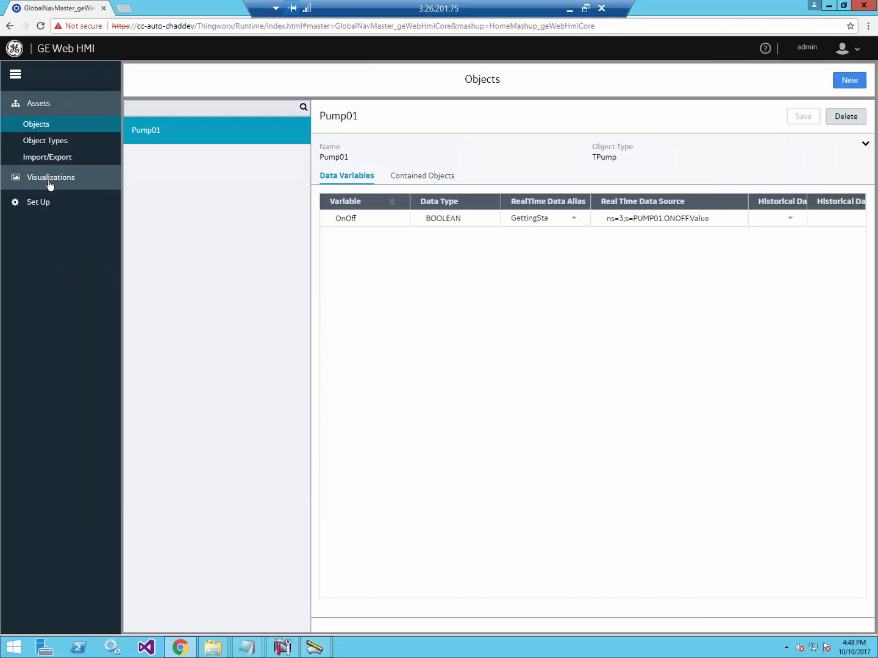
left_click(50, 181)
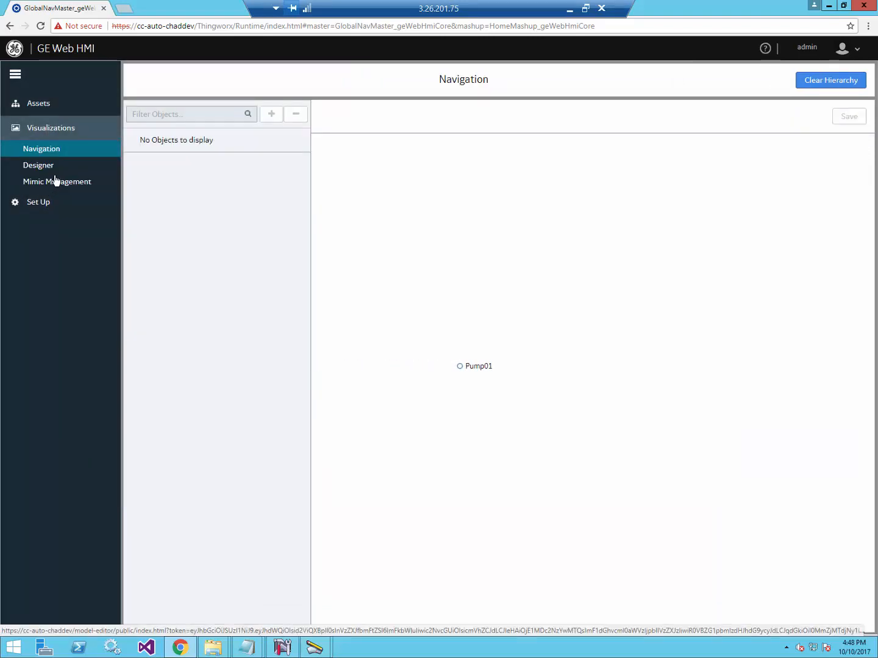
left_click(54, 183)
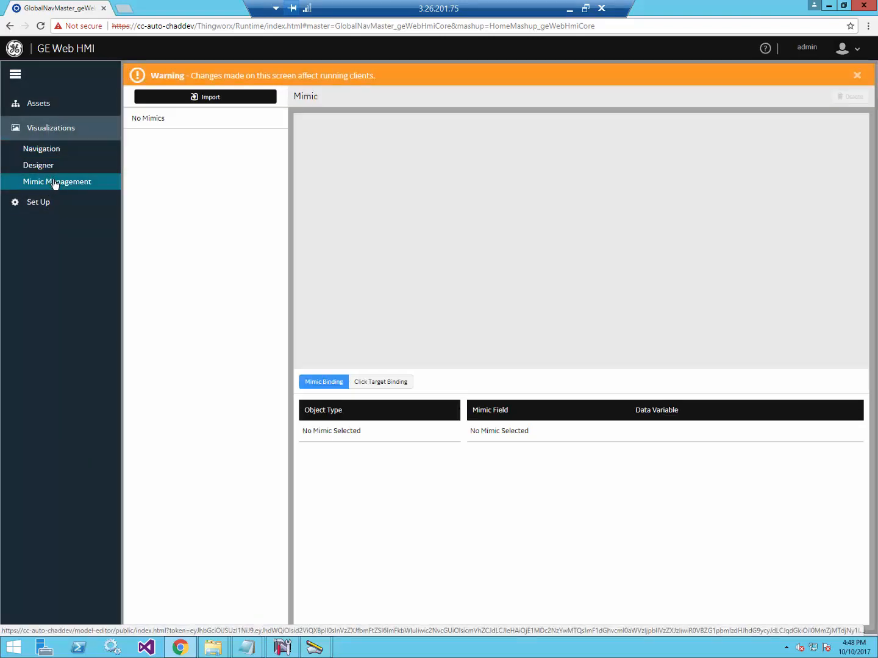
left_click(245, 100)
left_click(367, 143)
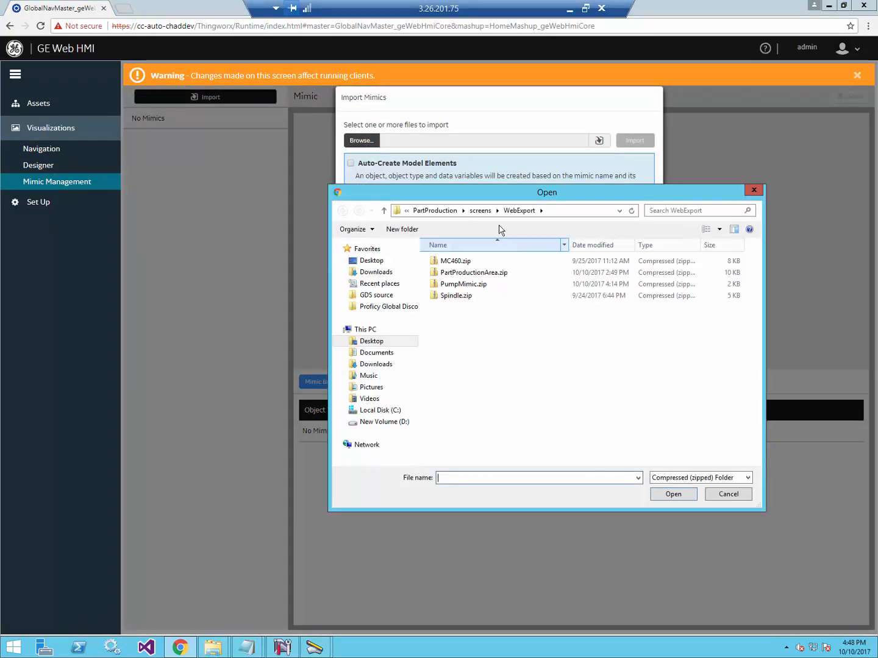
Navigate the file browser to the C:\Program Files (x86) folder.
left_click(407, 210)
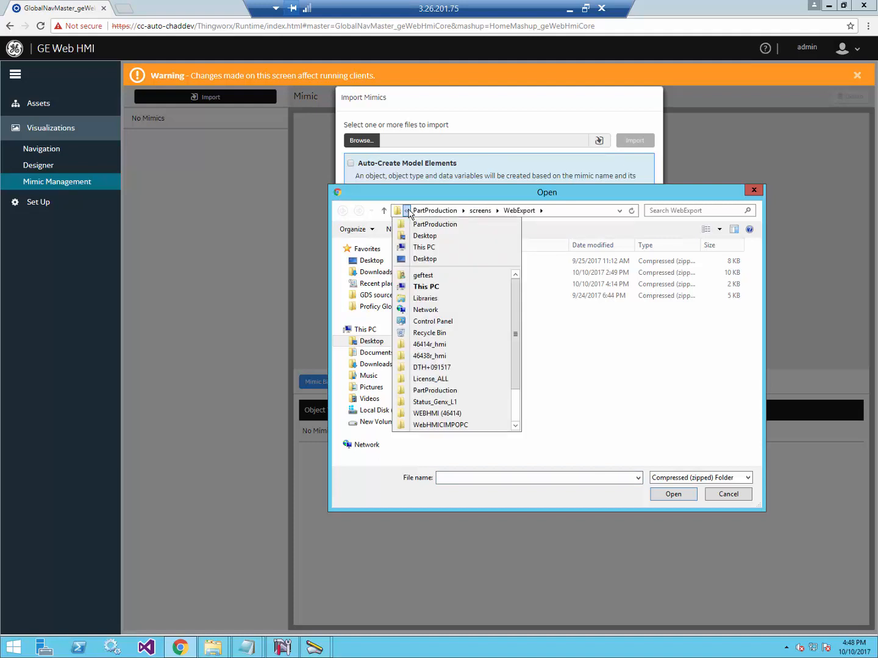
left_click(469, 211)
left_click(442, 212)
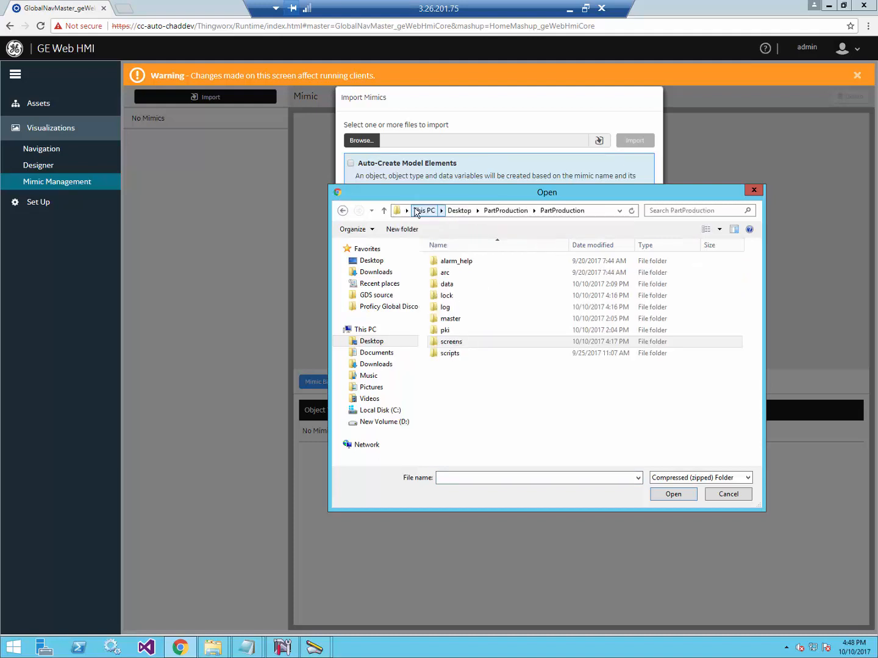
left_click(384, 211)
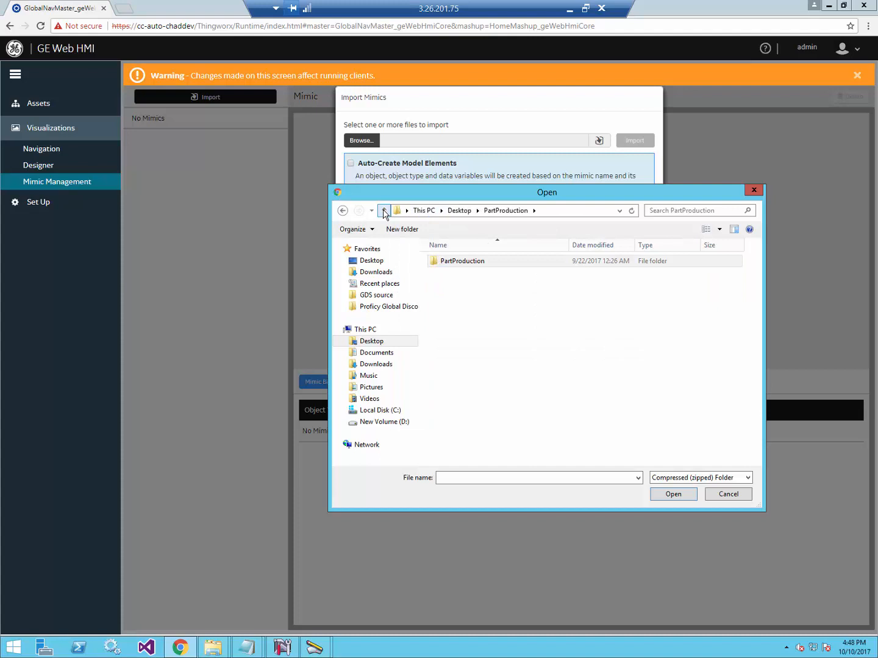
left_click(380, 411)
double_click(459, 318)
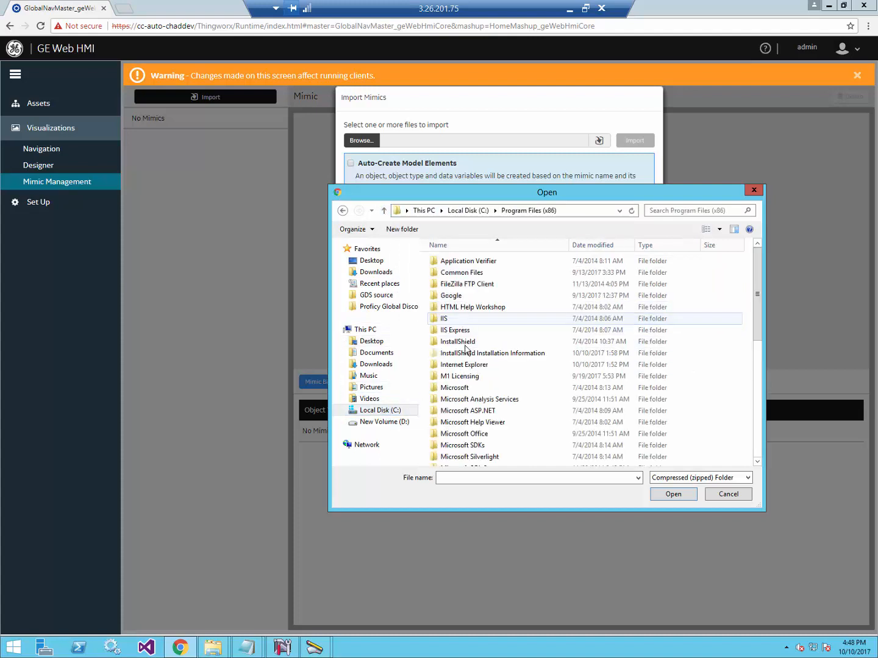
left_click(469, 434)
scroll(469, 434, "down", 3)
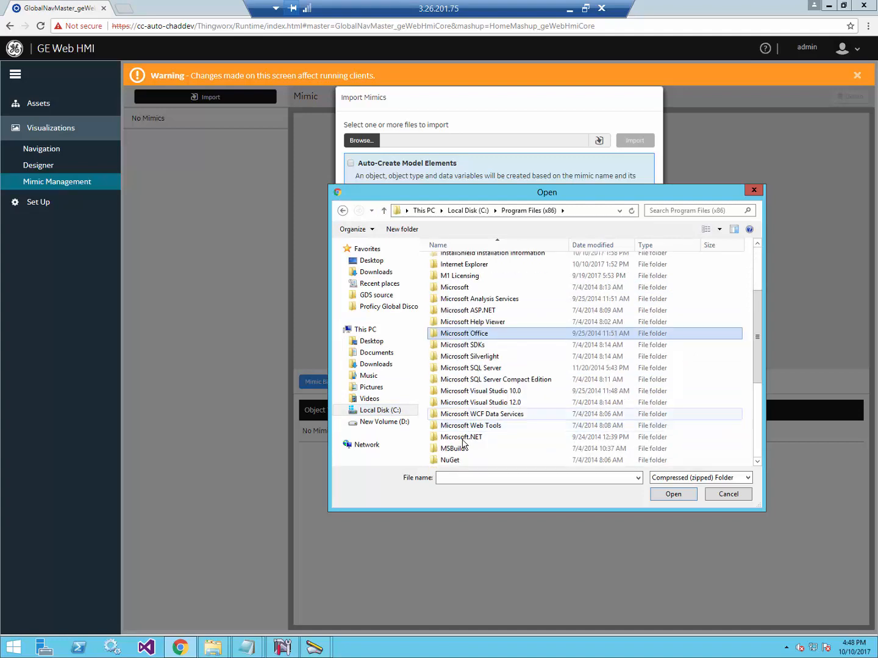
scroll(461, 426, "down", 4)
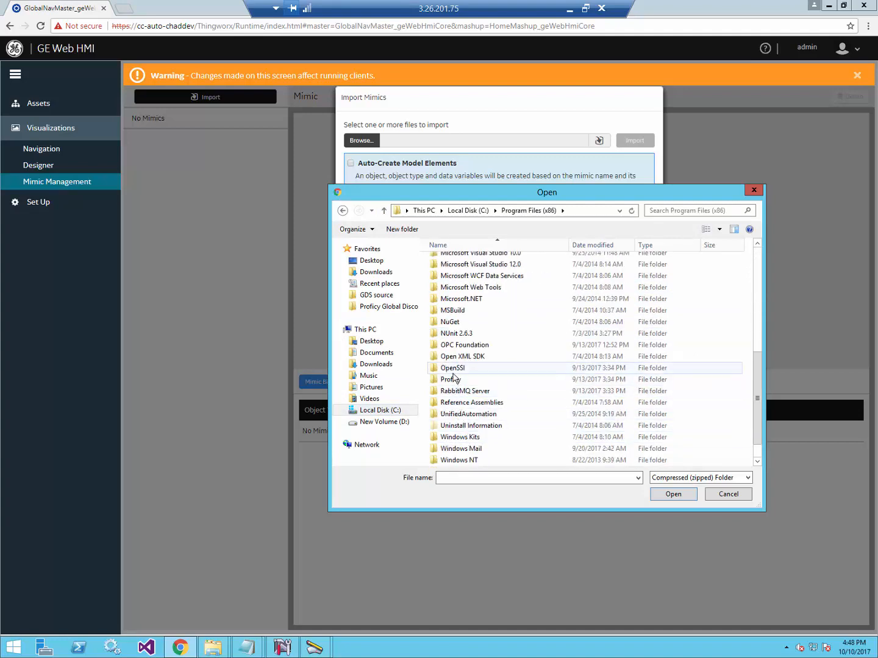
Open Proficy CIMPLICITY\projects\GettingStarted\screens\WebExport and pick PumpMimic.zip.
double_click(456, 379)
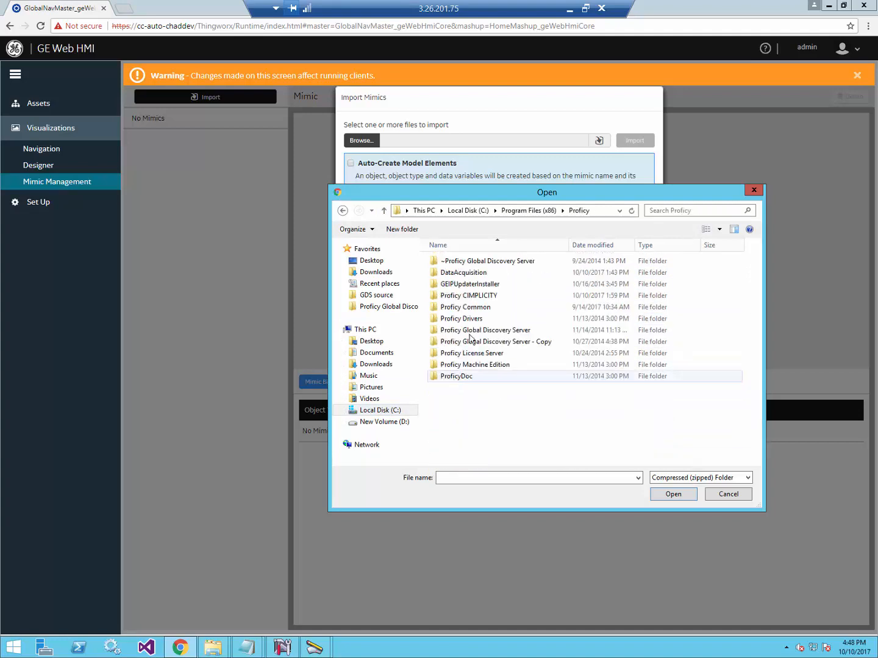
double_click(469, 296)
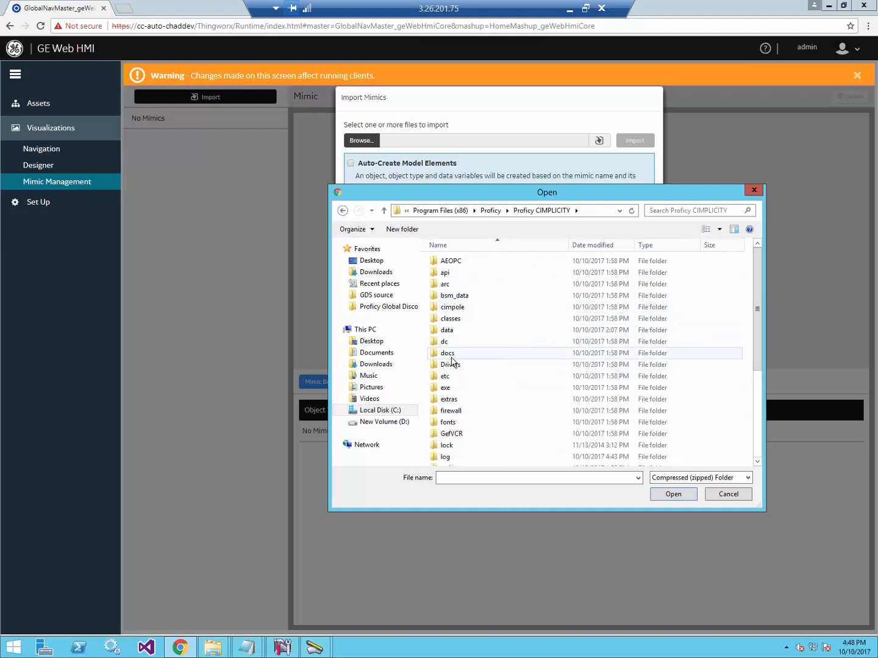
scroll(451, 427, "down", 3)
double_click(451, 403)
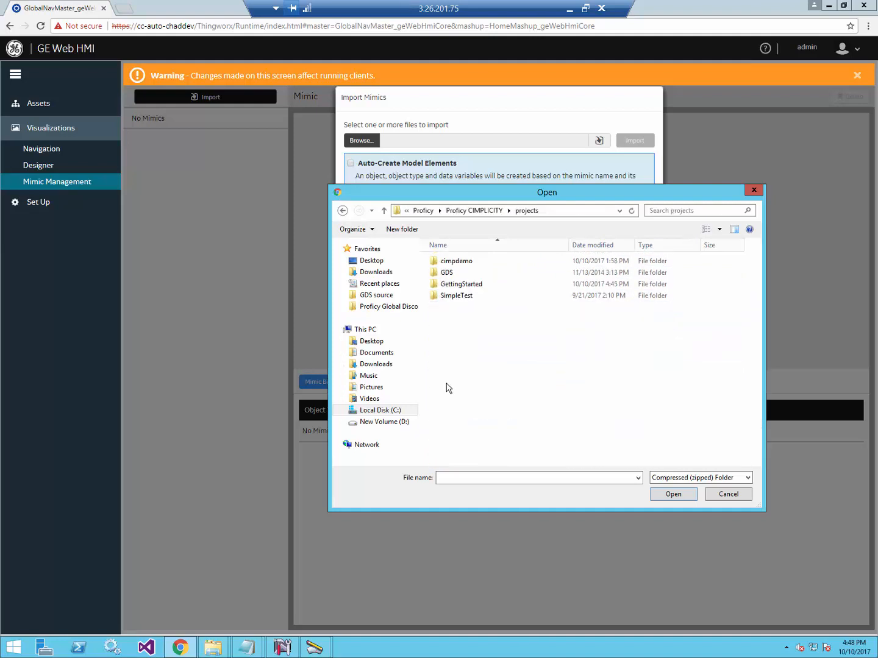
double_click(462, 287)
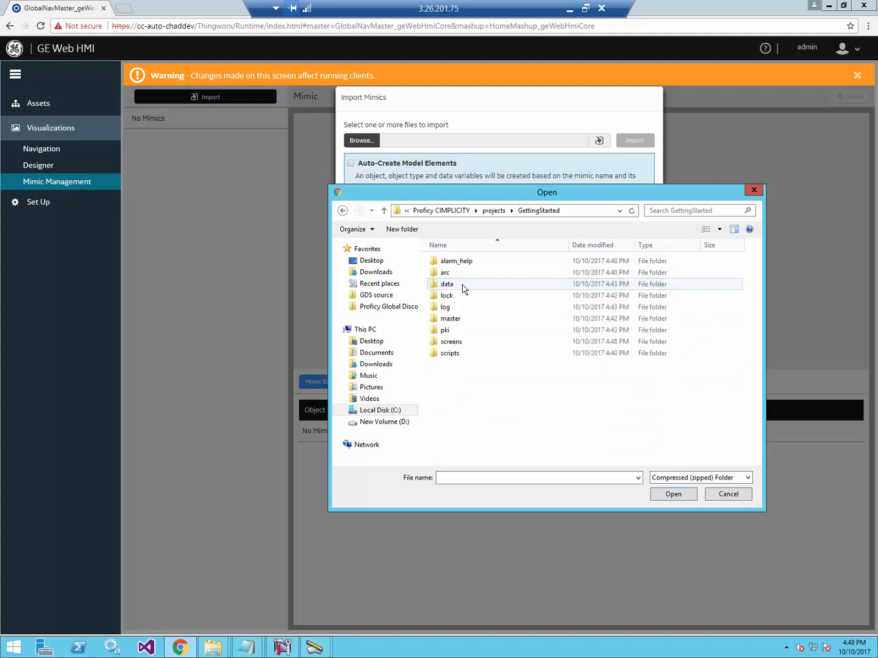
double_click(453, 343)
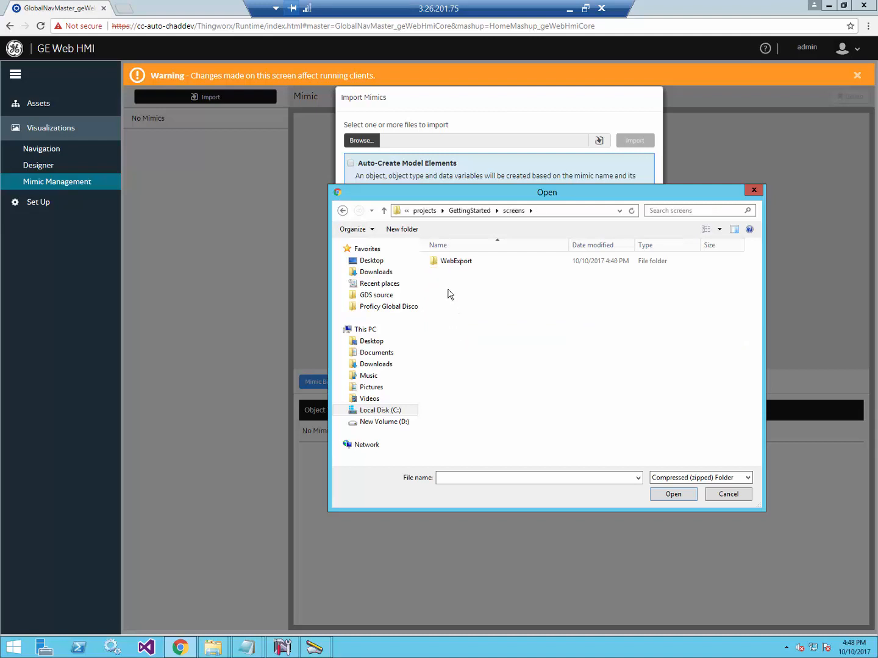
double_click(453, 262)
double_click(458, 260)
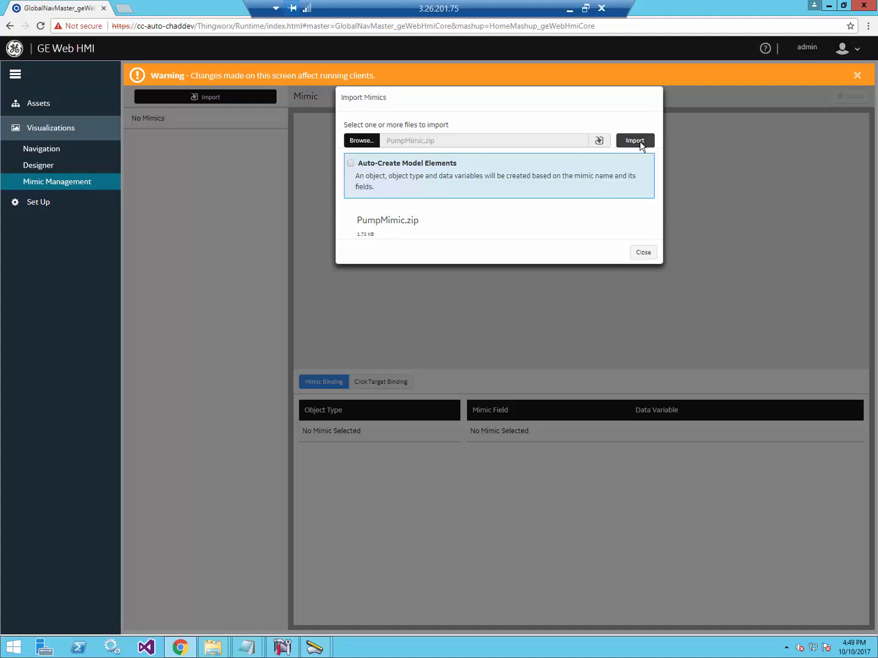
Import the PumpMimic package, close the import window, and open the TPump Designer.
left_click(638, 141)
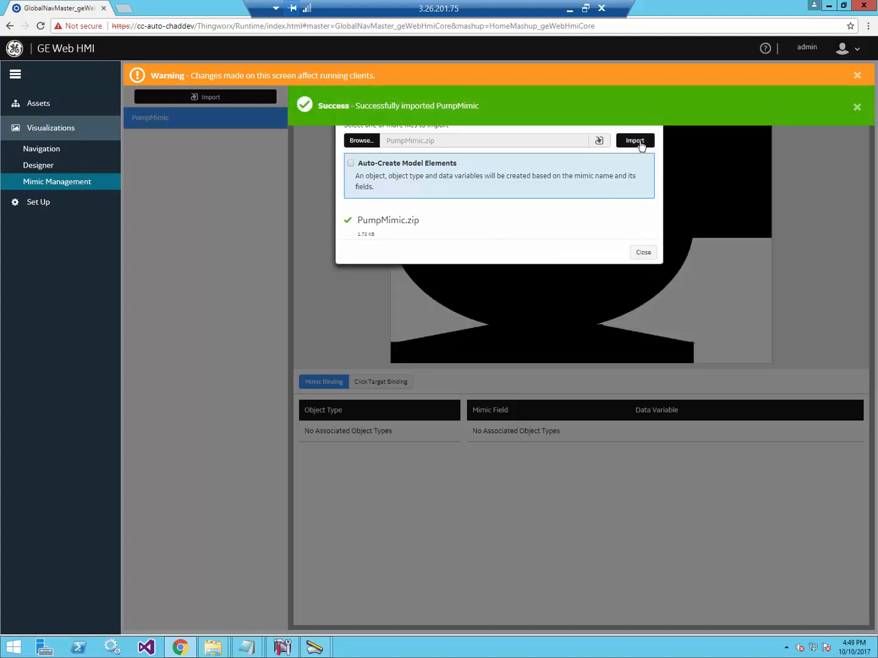
left_click(642, 250)
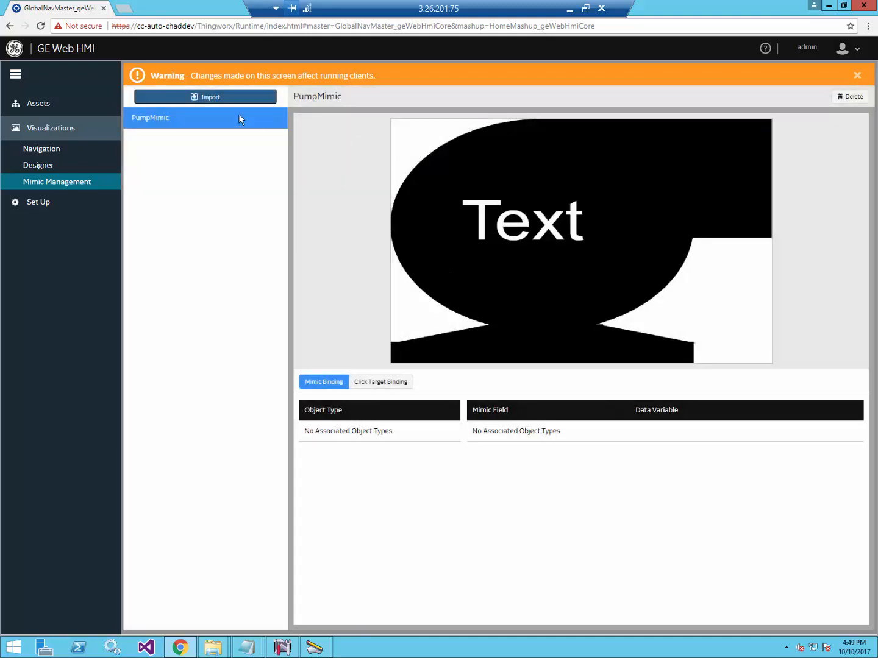
left_click(49, 165)
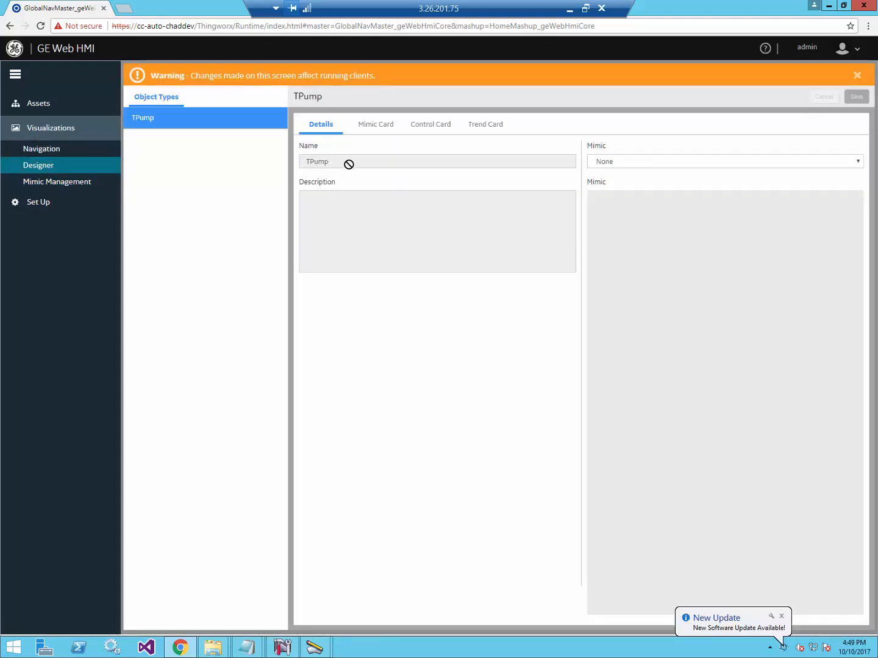
left_click(599, 164)
left_click(614, 193)
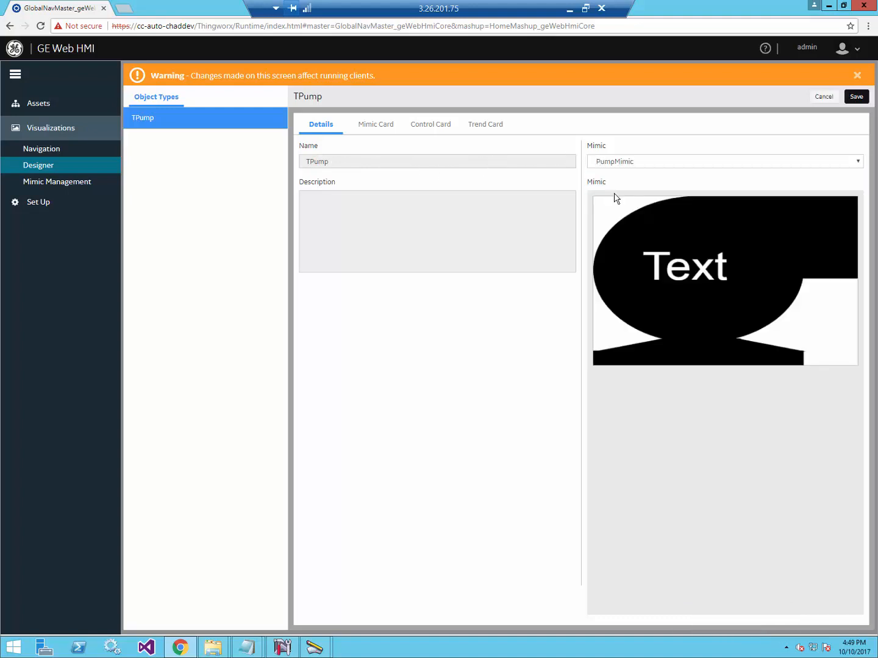
left_click(382, 125)
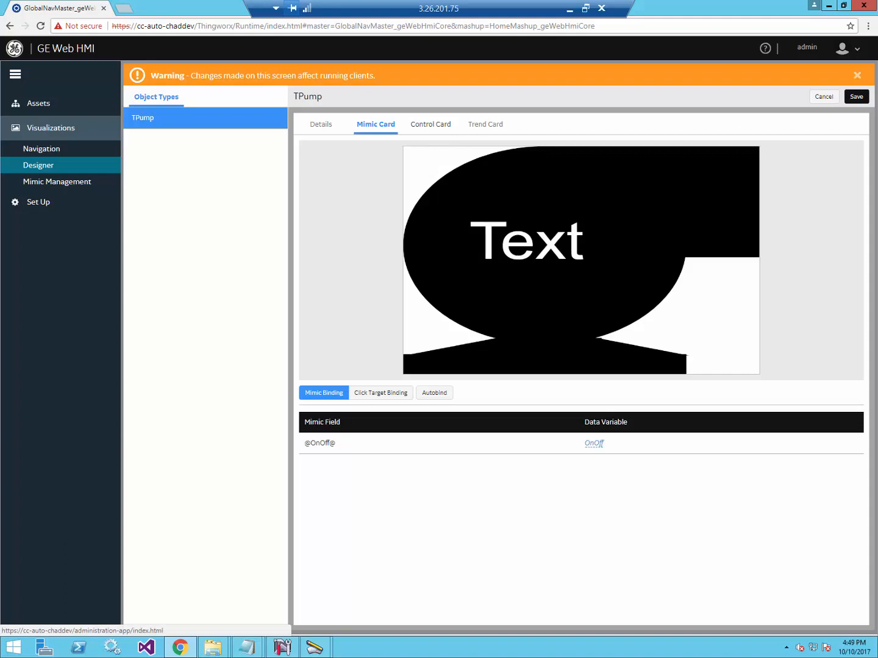
left_click(857, 97)
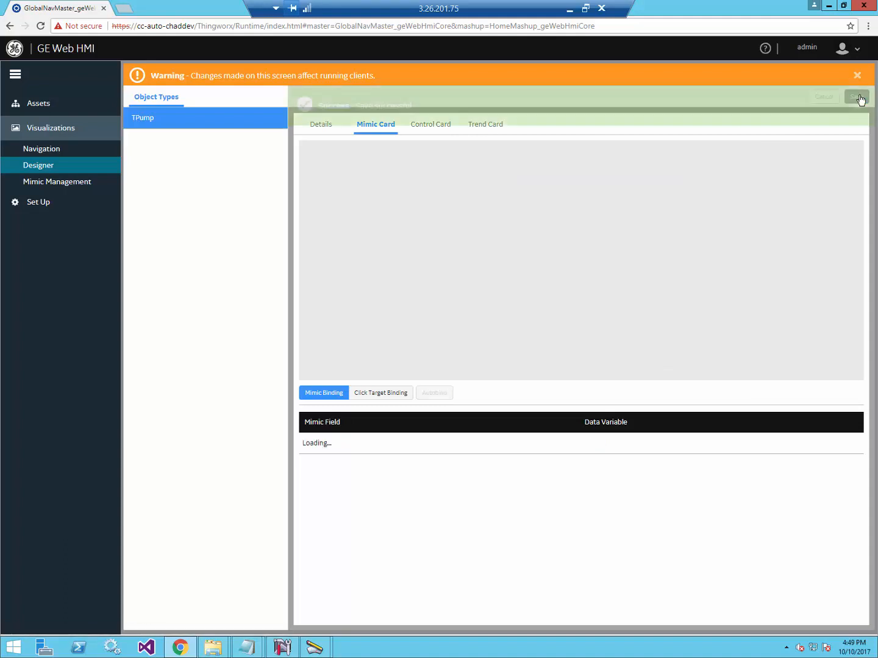
left_click(806, 53)
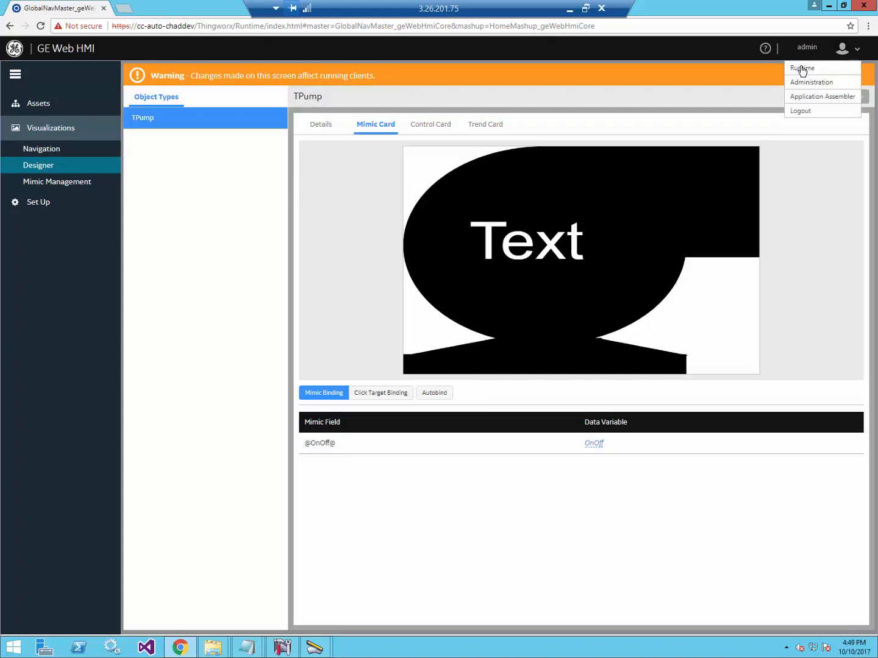
left_click(803, 72)
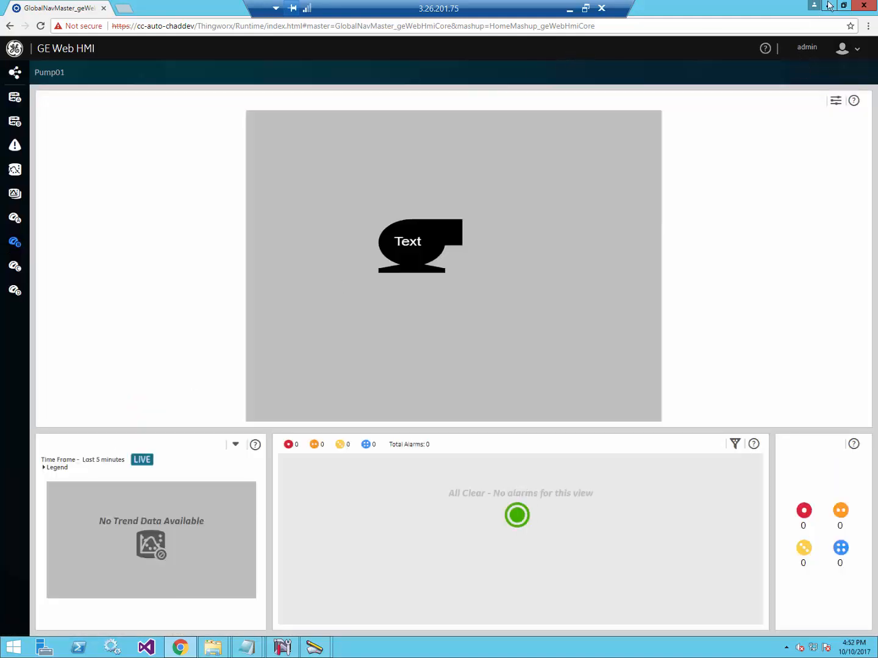
Launch GE HMI Server Configuration Manager and add an OPC UA endpoint for opc.tcp://localhost:51800.
left_click(829, 6)
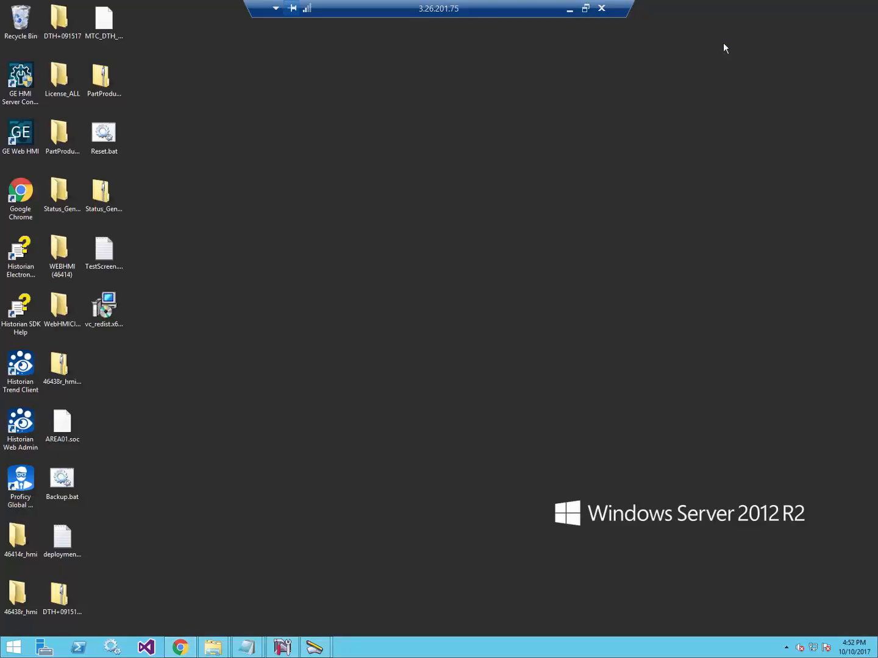
double_click(19, 104)
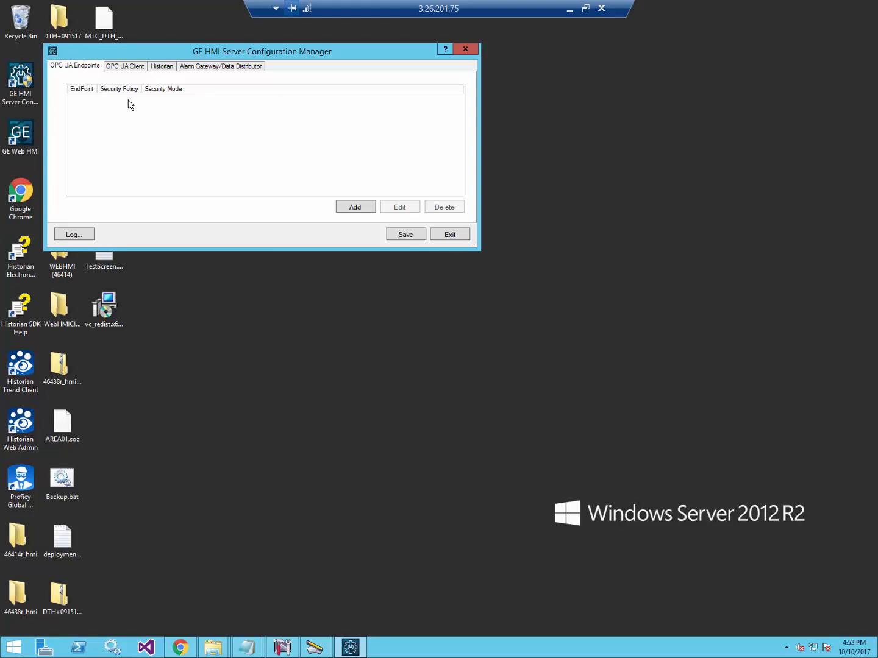
left_click(357, 206)
left_click_drag(268, 67, 428, 120)
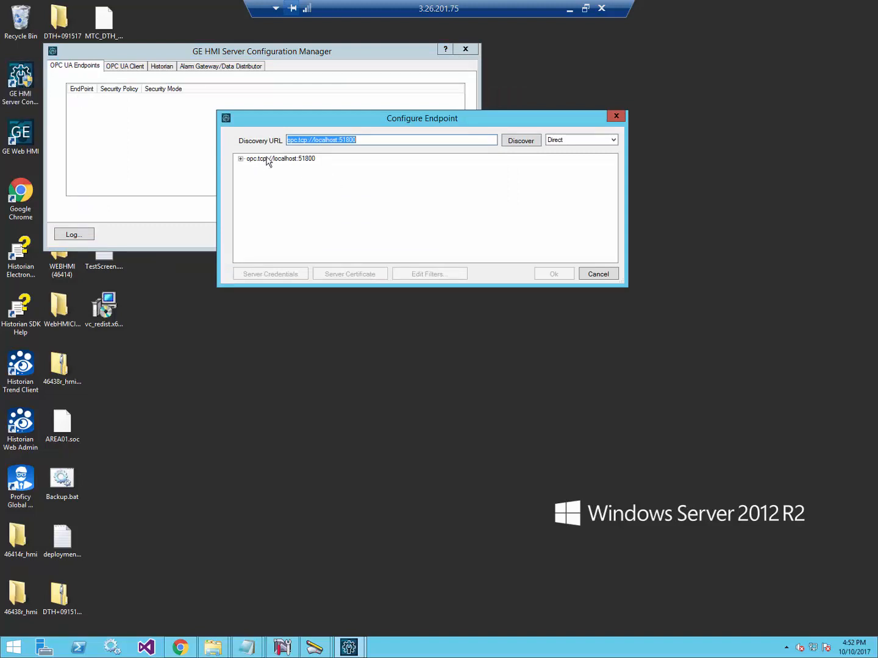
Choose None - None security on the localhost:51800 CIMPLICITY endpoint.
left_click(241, 159)
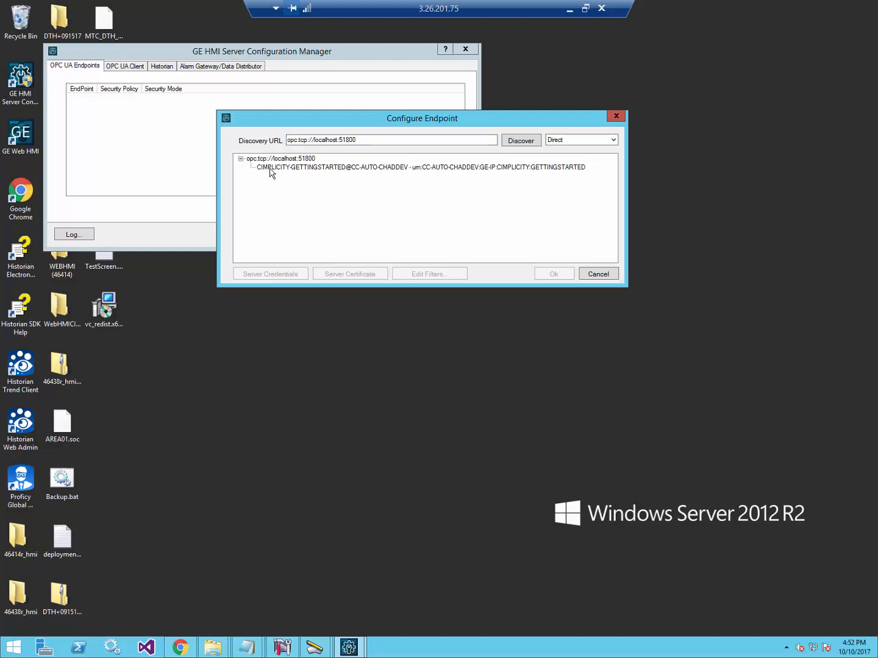
double_click(270, 168)
left_click(278, 176)
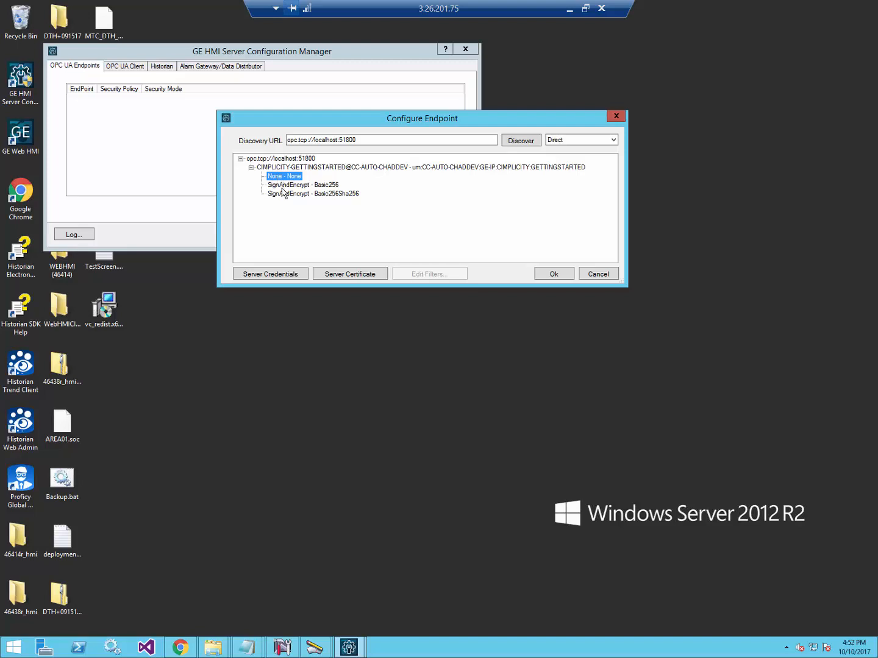
left_click(286, 194)
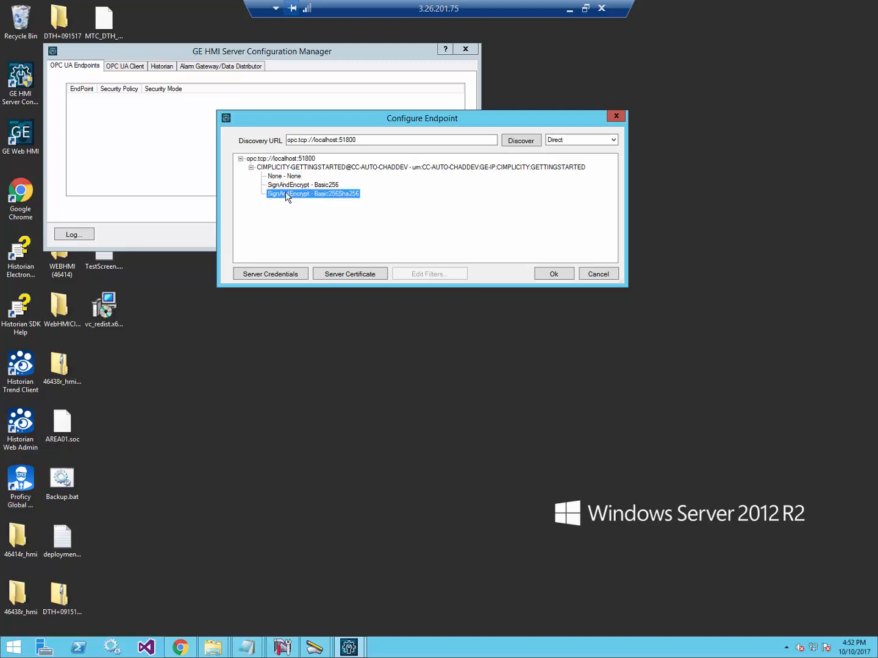
left_click(282, 178)
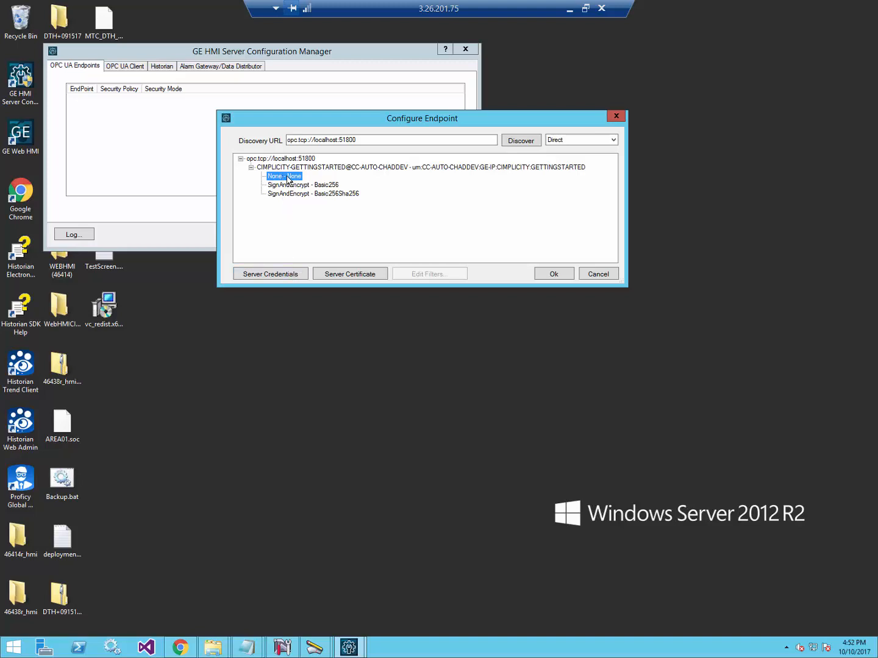
Trust the GETTINGSTARTED server certificate and open Server Credentials.
left_click(342, 276)
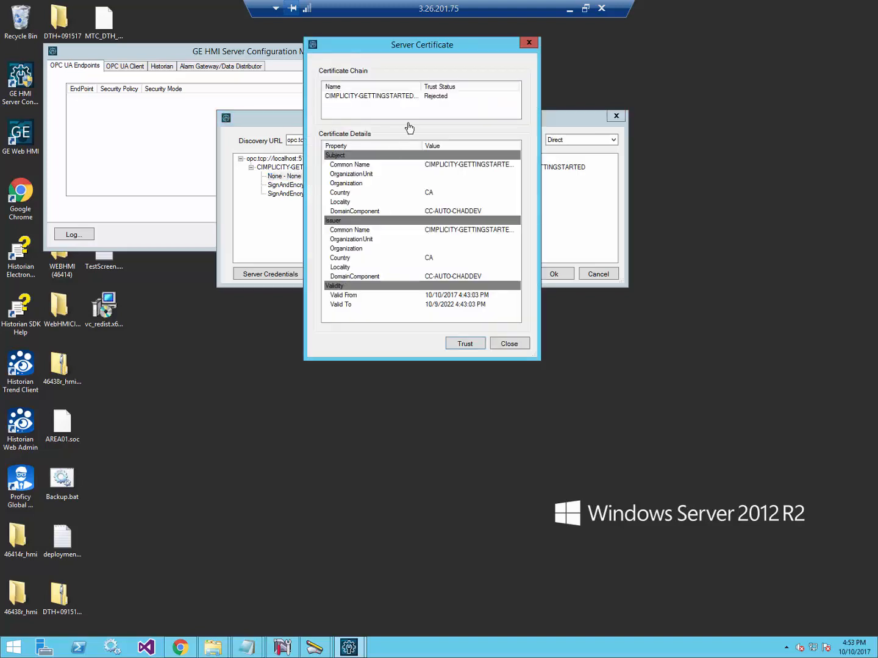
left_click(467, 345)
left_click(508, 344)
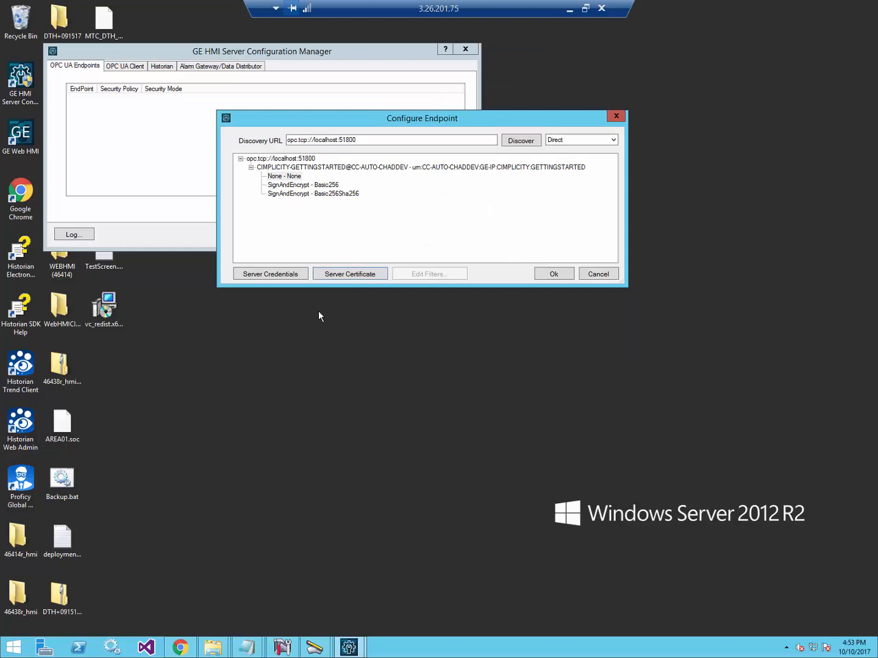
left_click(246, 275)
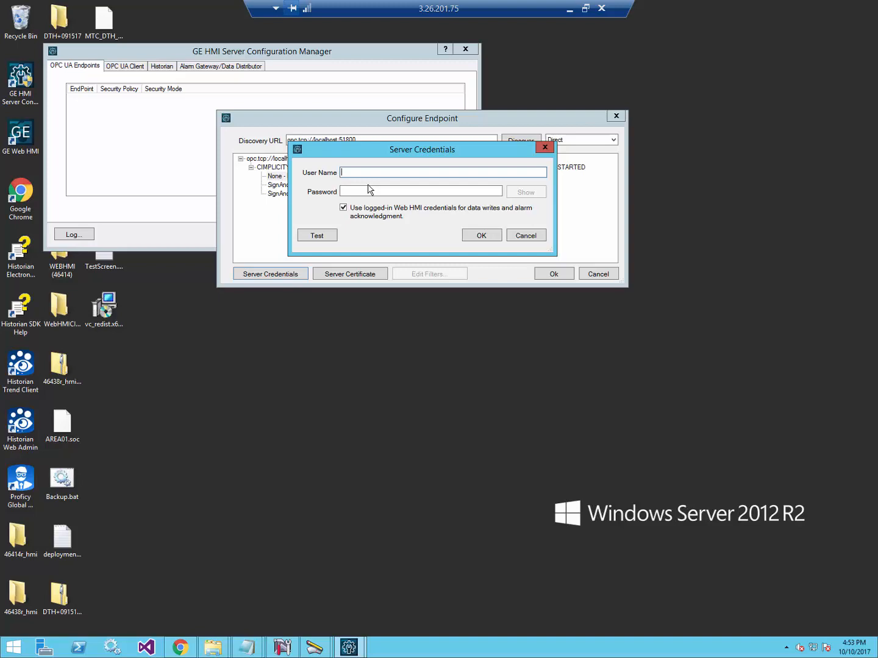
Enter the administrator user name and password and test the connection.
type("ADMIN")
key("Tab")
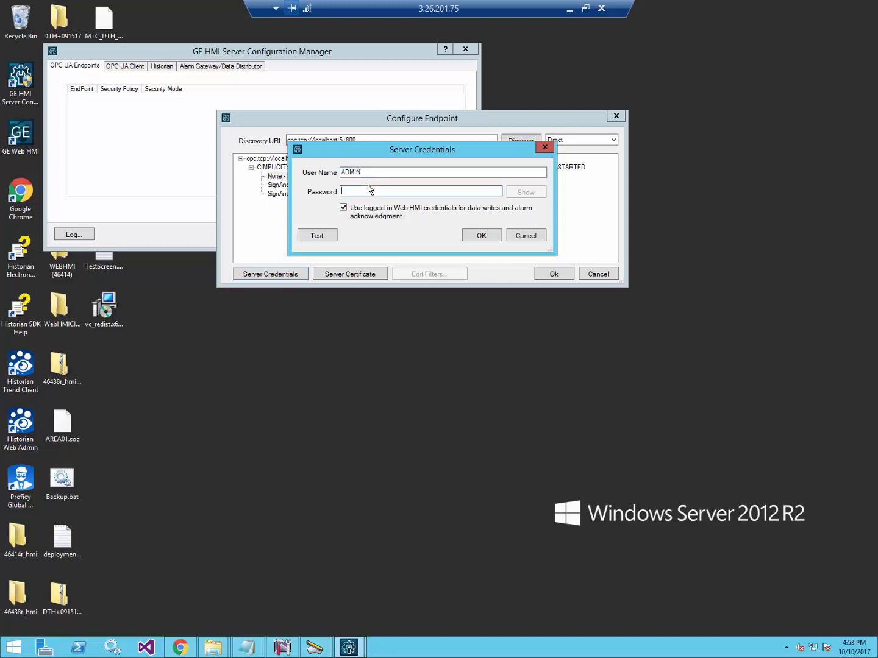
type("•••••")
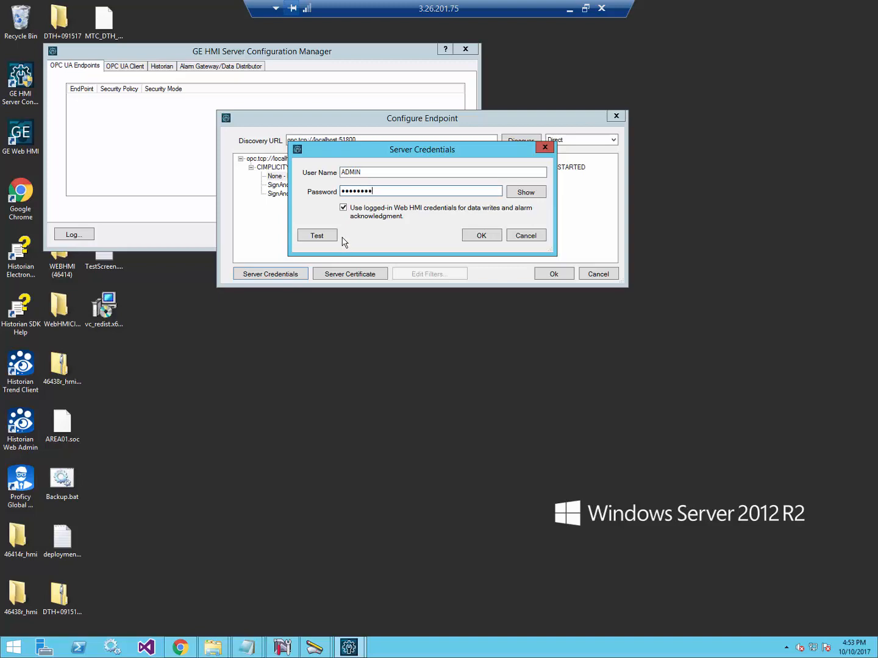
left_click(314, 236)
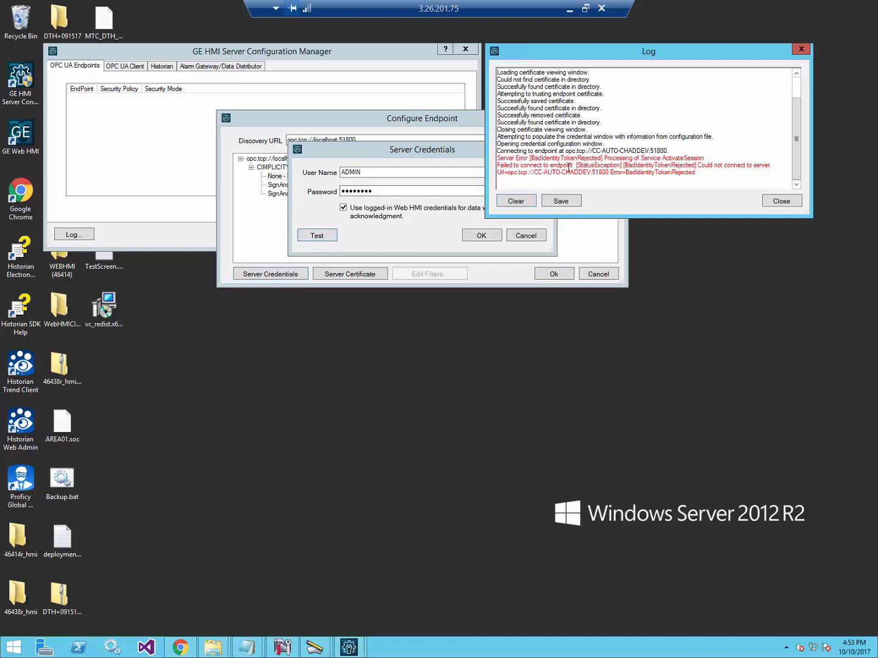
Correct the password, retest the connection successfully, and accept the credentials.
double_click(376, 190)
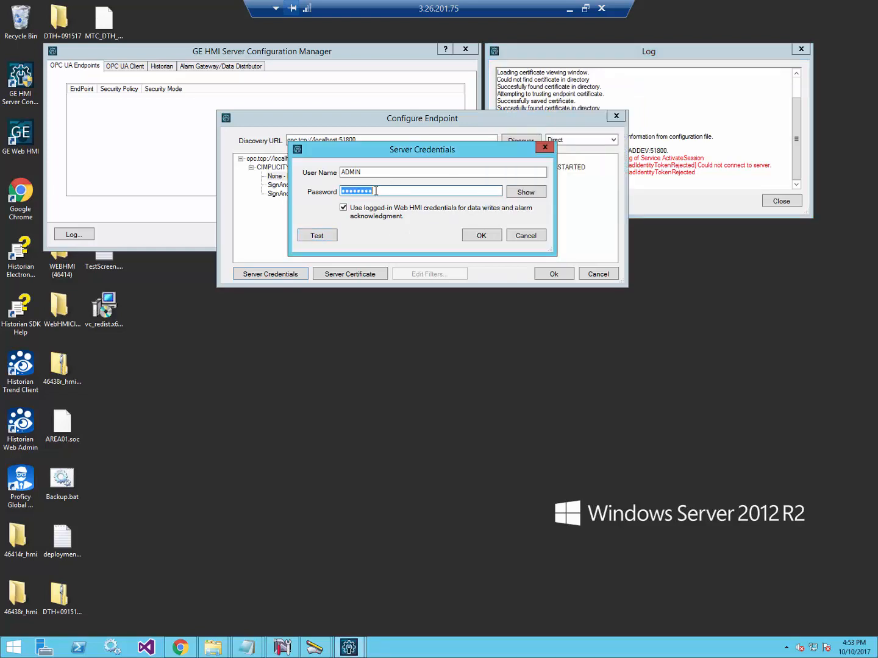
type("••••••••")
left_click(491, 238)
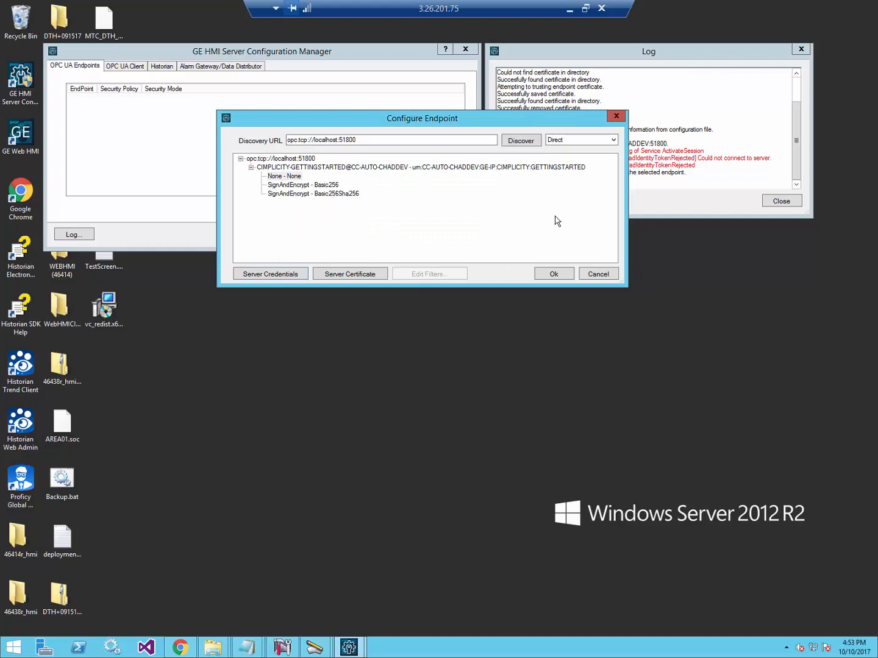
left_click(293, 274)
left_click(316, 236)
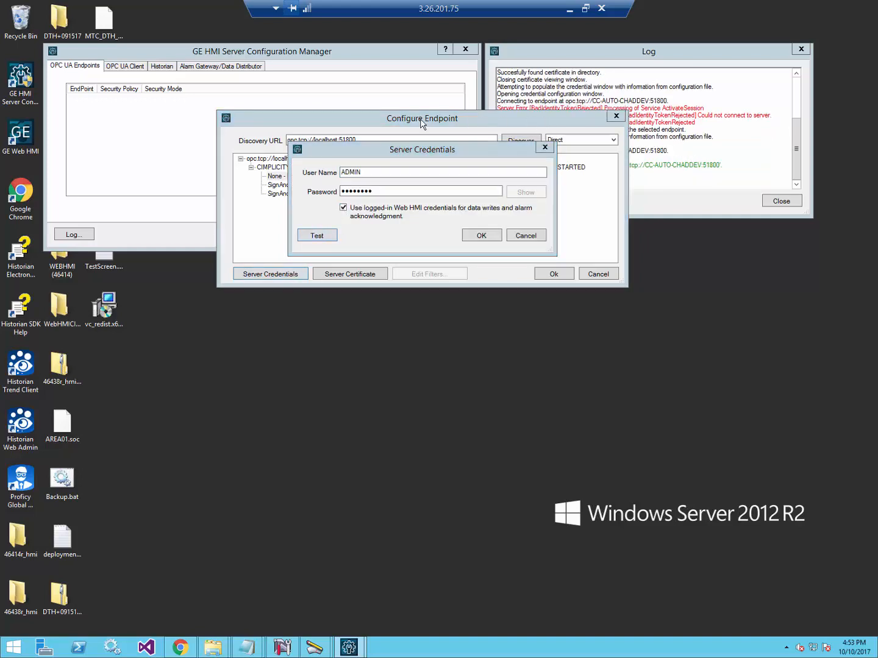
left_click(486, 236)
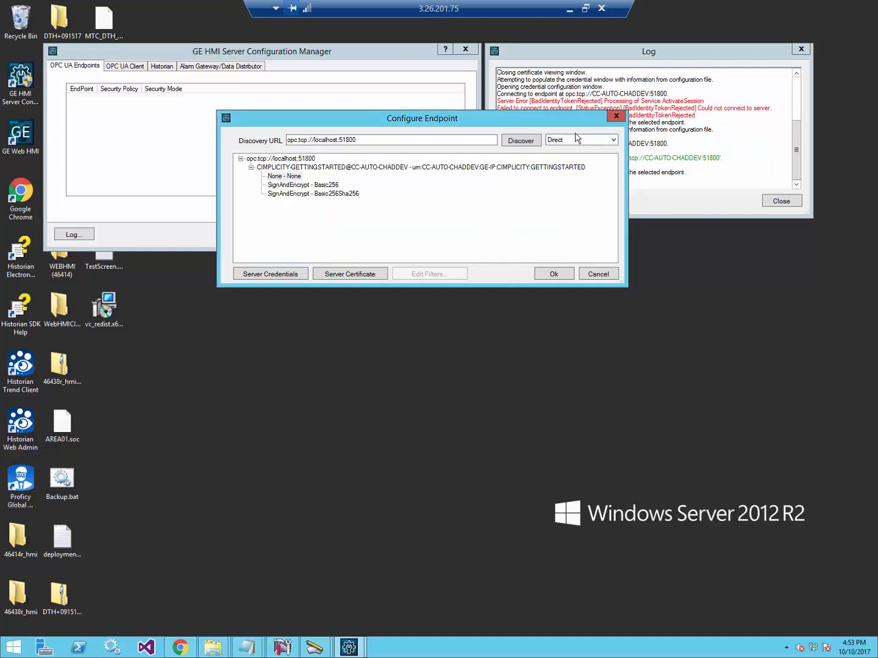
Review the connection log's BadIdentityTokenRejected error and success lines, then close it.
left_click(646, 60)
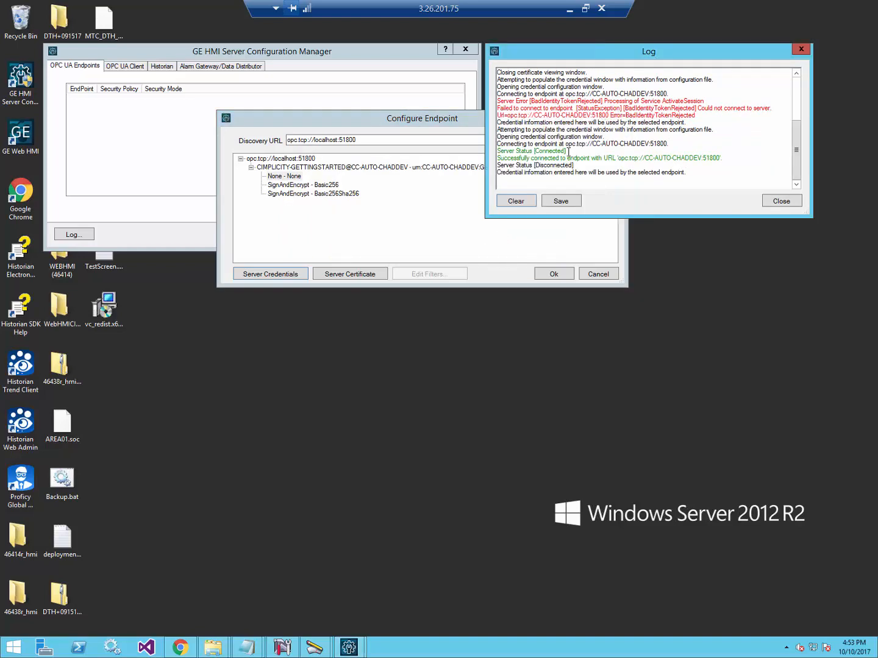
double_click(543, 103)
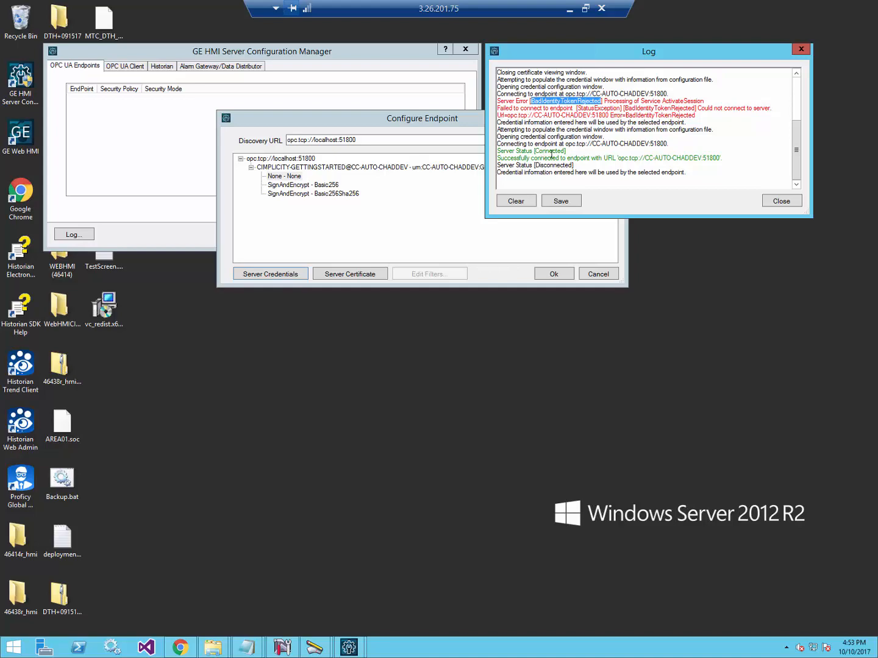
left_click_drag(550, 155, 567, 159)
left_click(561, 201)
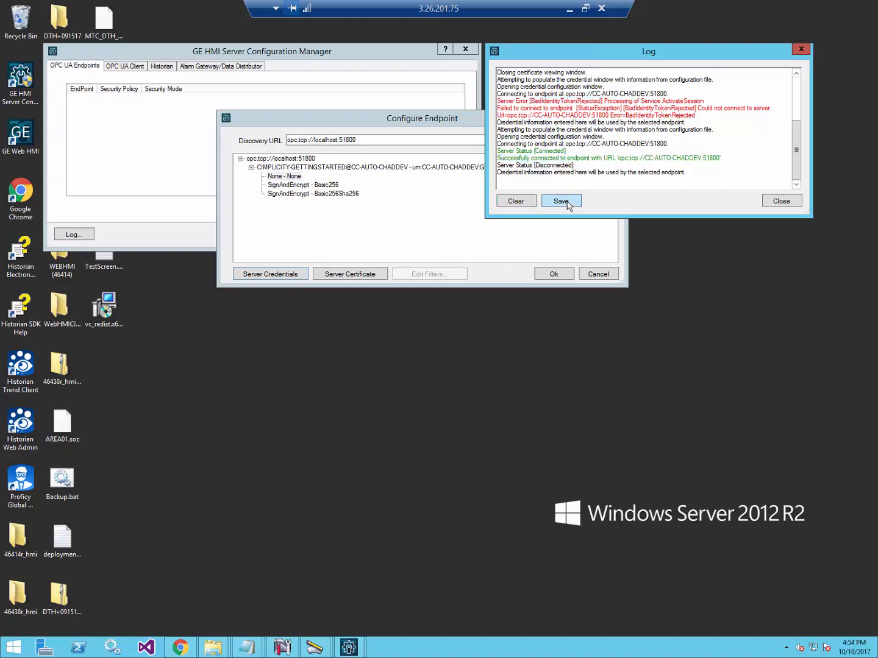
left_click(840, 371)
left_click(782, 202)
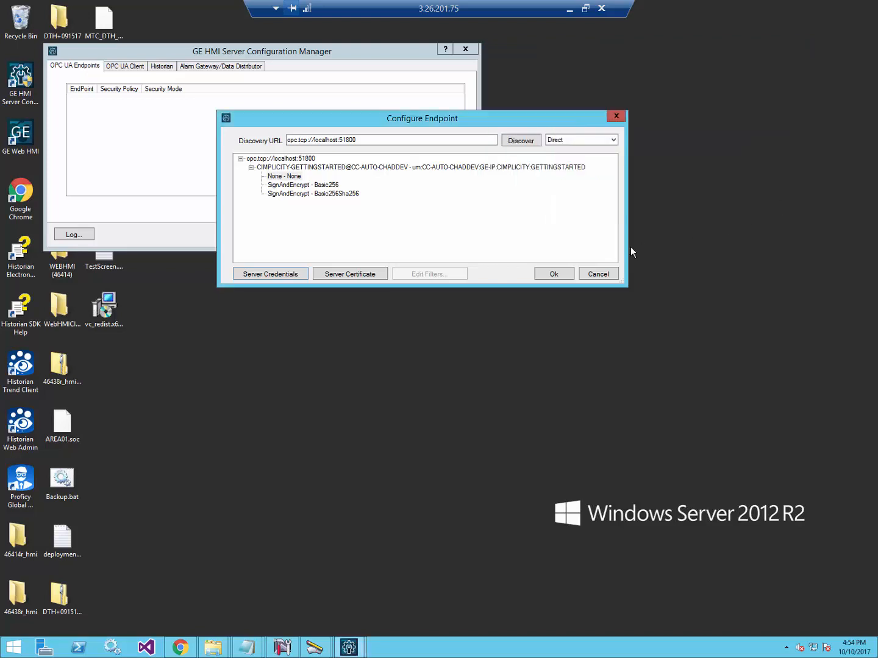
Save the port 51800 no-security endpoint, exit, restart the services, and return to Web HMI.
left_click(548, 275)
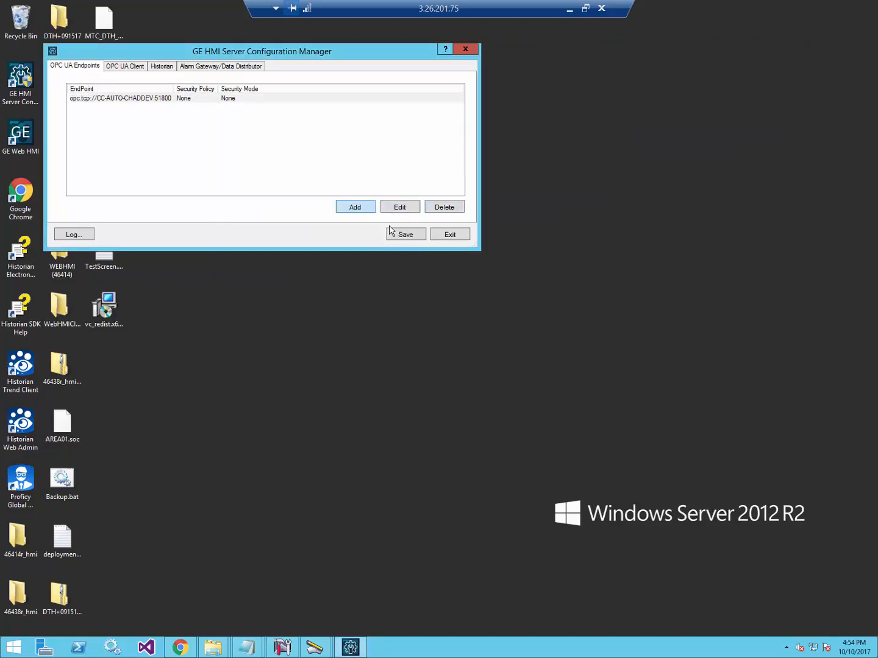
left_click(447, 235)
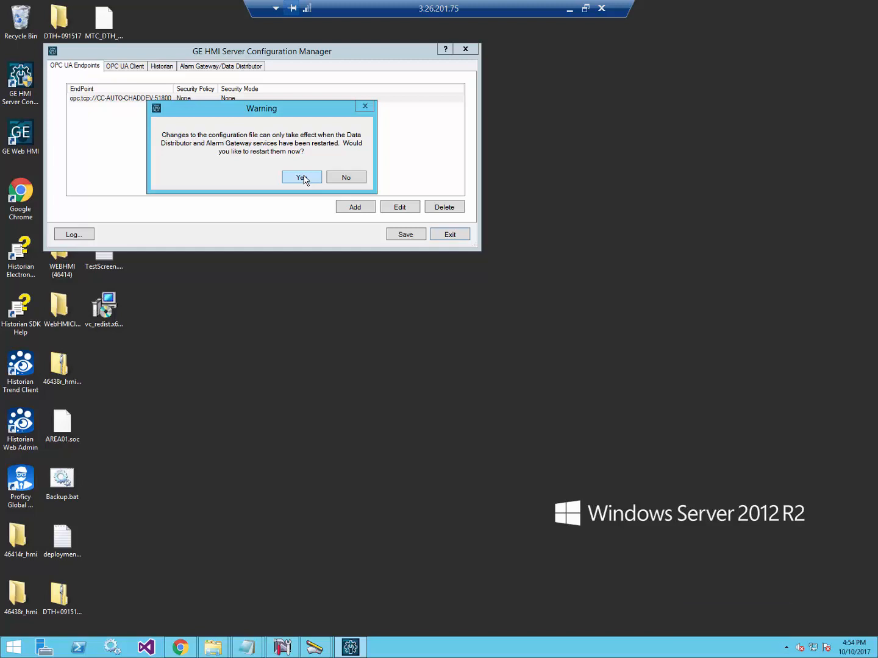
left_click(303, 178)
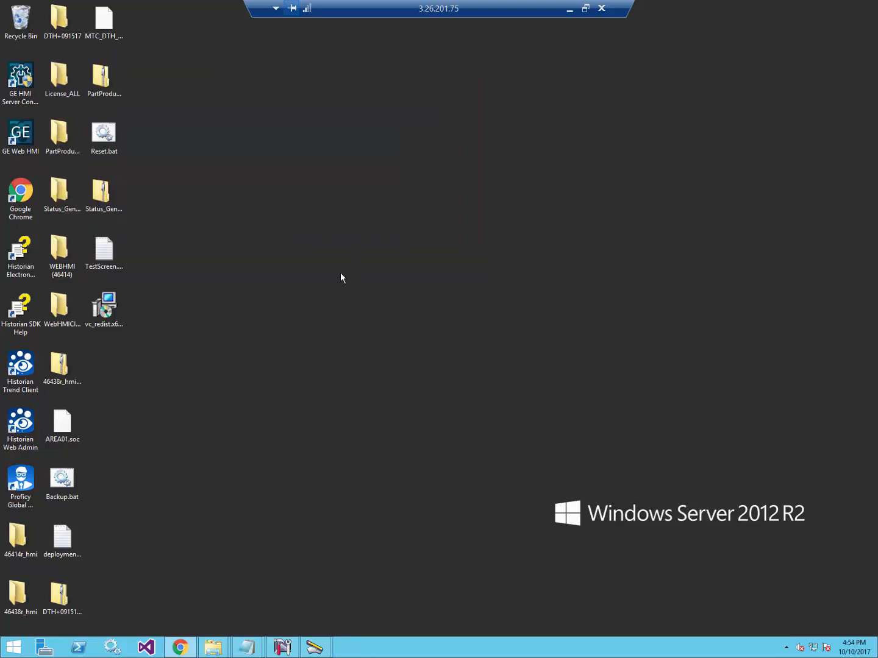
left_click(179, 647)
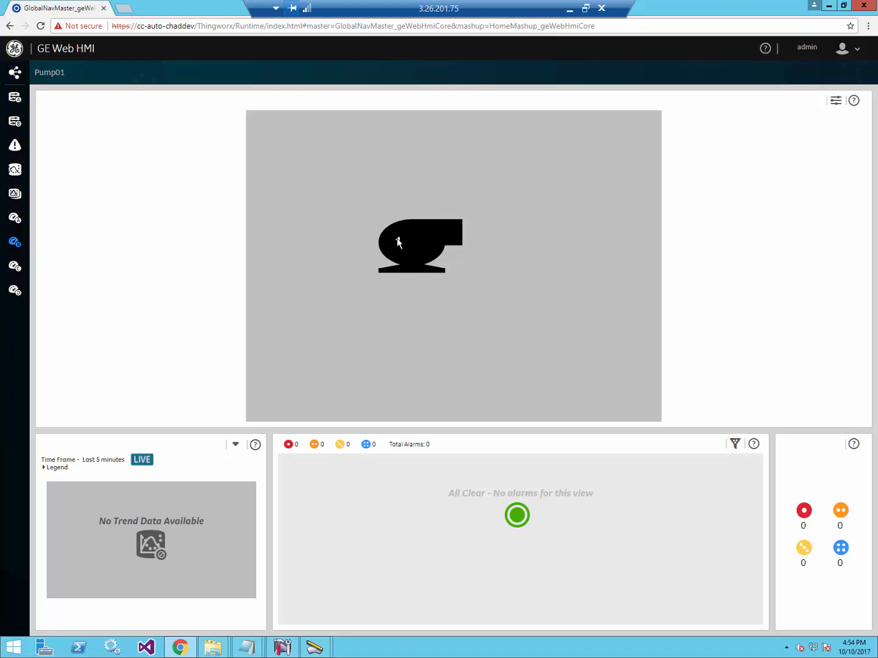
Check Pump01 shows value 1, then switch via CimEdit's PumpMimic to CIMPLICITY Workbench.
mouse_move(317, 650)
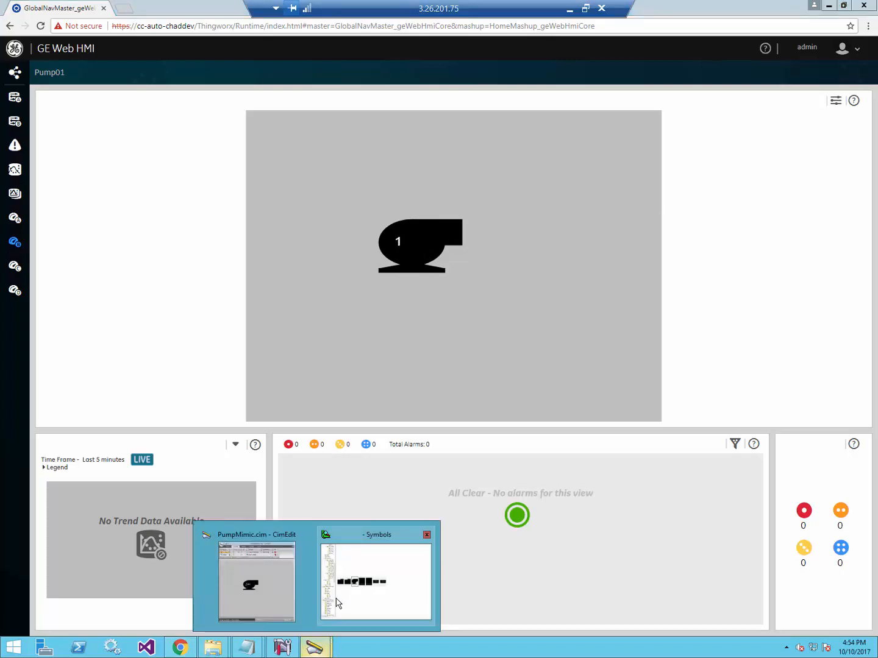
left_click(273, 603)
right_click(317, 353)
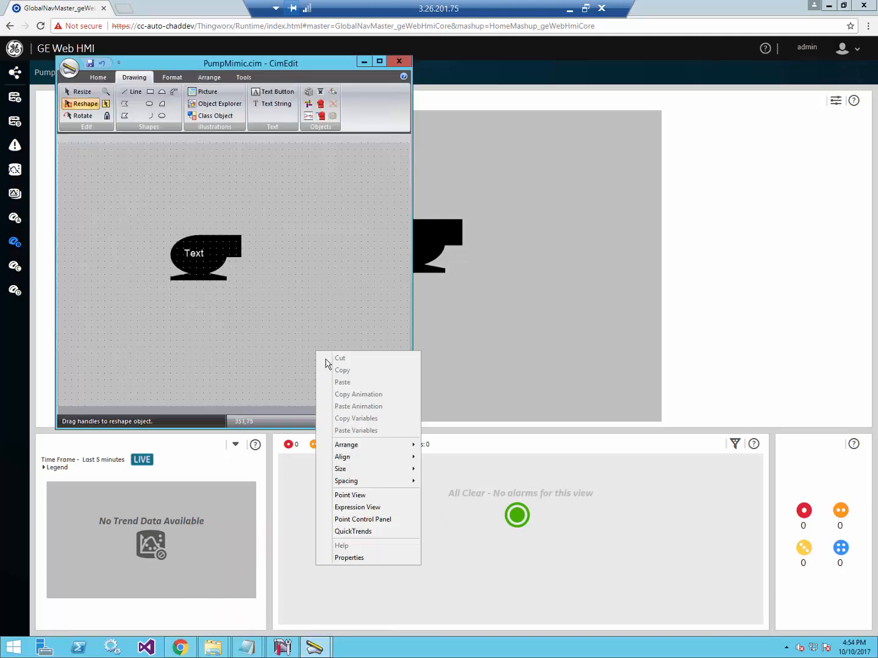
left_click(288, 320)
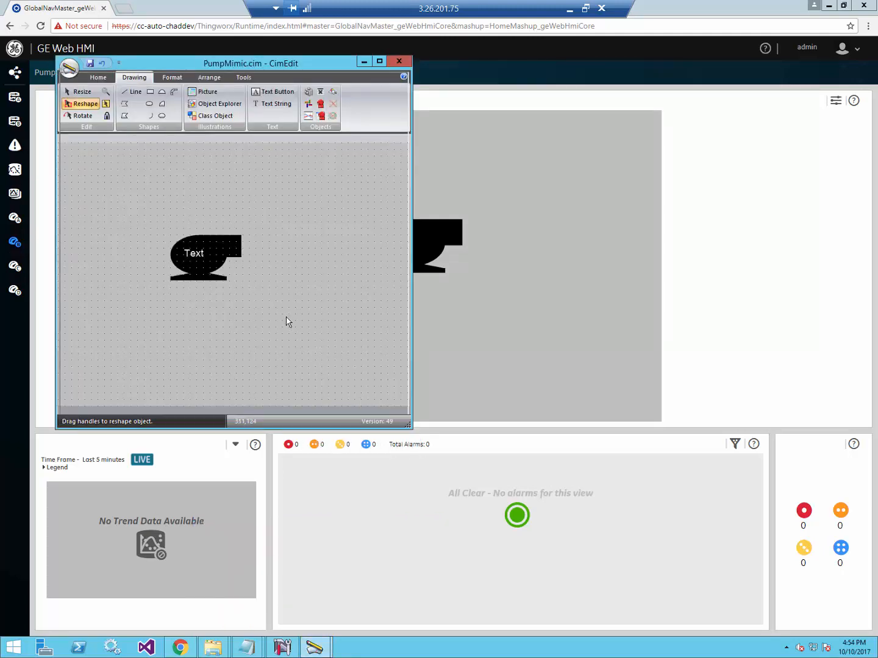
left_click(283, 648)
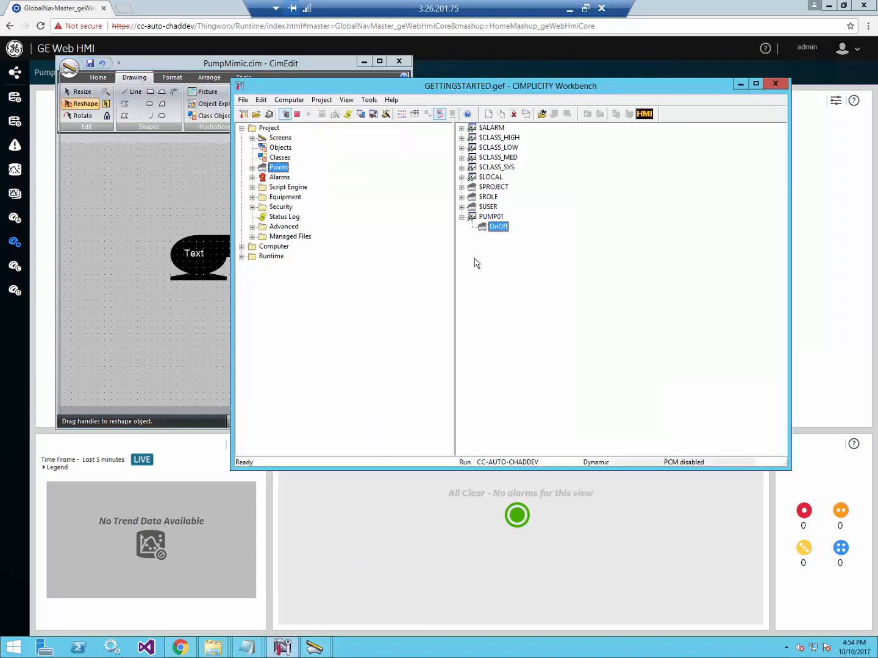
Write 0 to PUMP01.OnOff through the Point Control Panel, then view the Web HMI runtime.
right_click(492, 218)
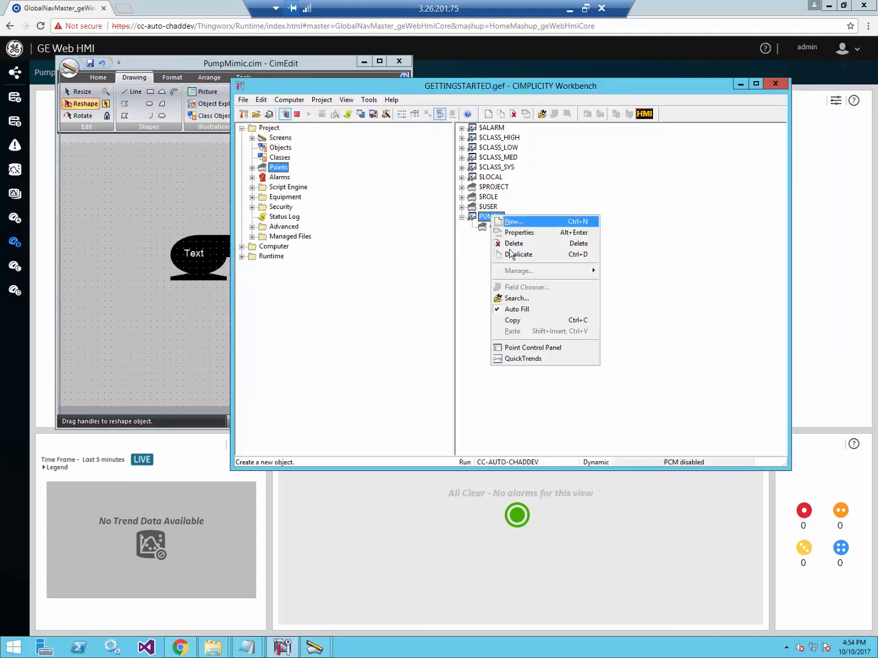
left_click(528, 347)
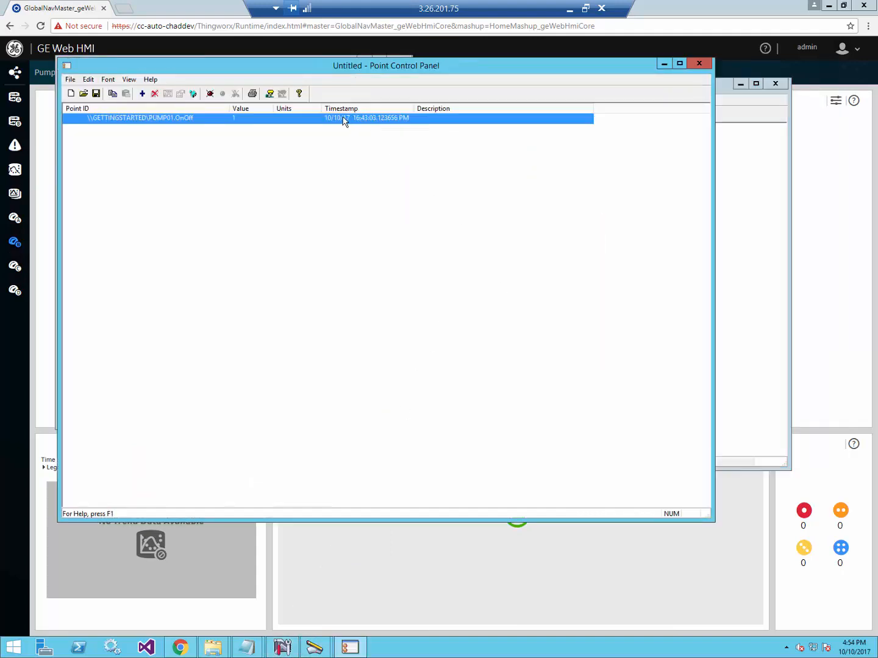
double_click(318, 121)
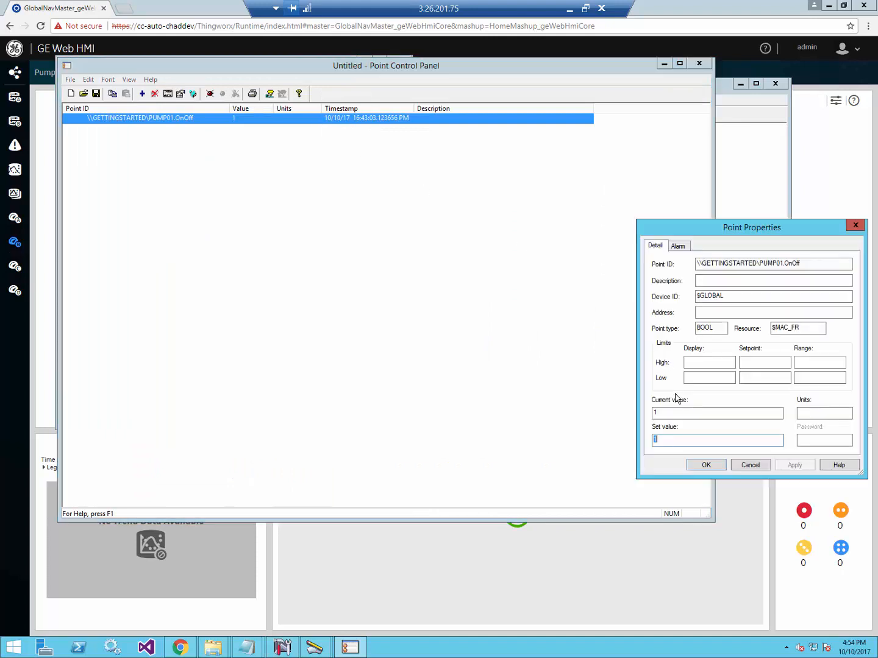
type("0")
key("Return")
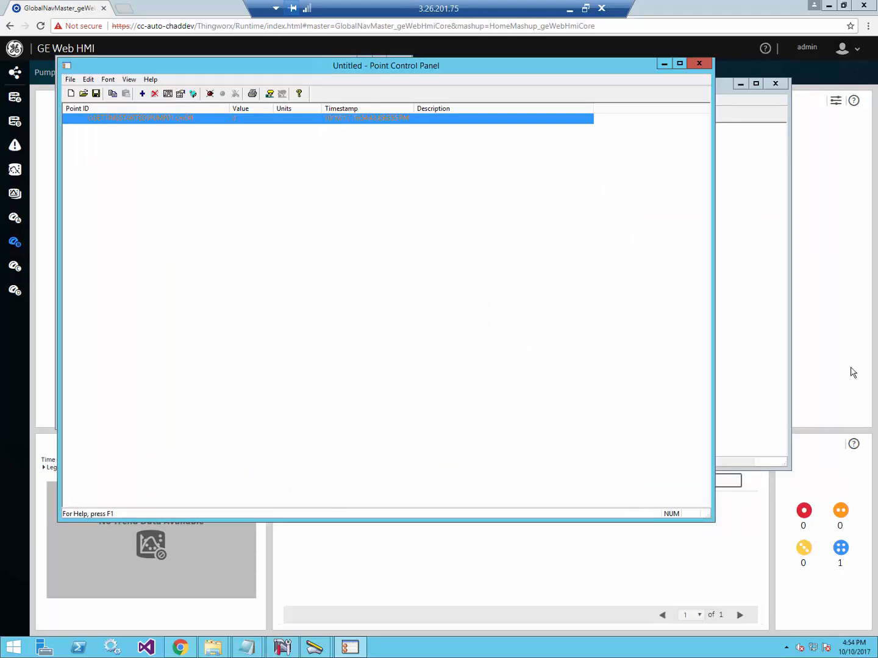
left_click(852, 370)
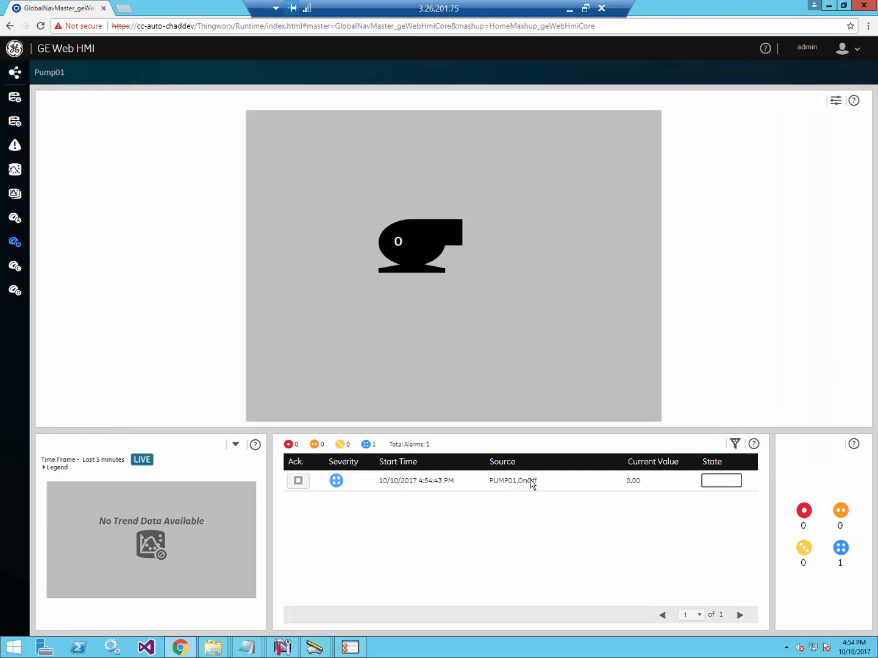